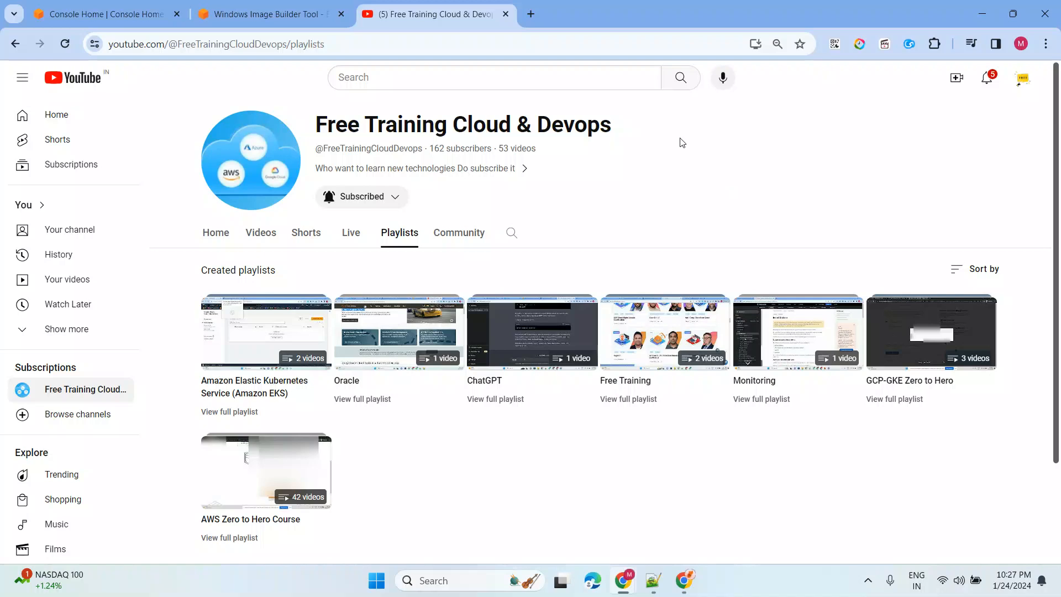
- Switch to the Windows Image Builder Tool page, then bring up the five-line Image Builder notes in Notepad++
left_click(279, 16)
left_click_drag(154, 184, 454, 191)
left_click(657, 321)
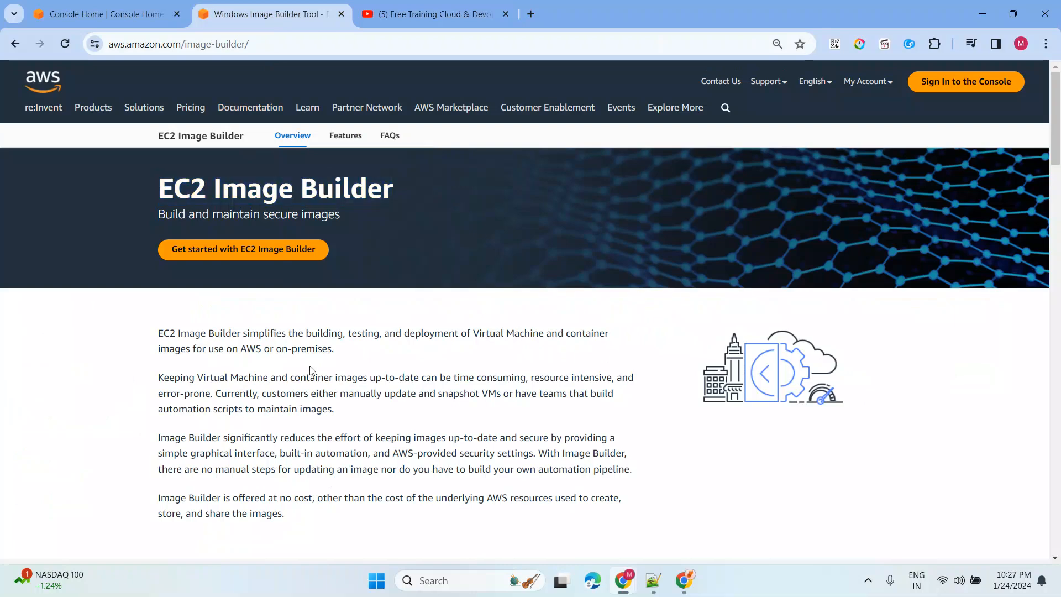
left_click(654, 580)
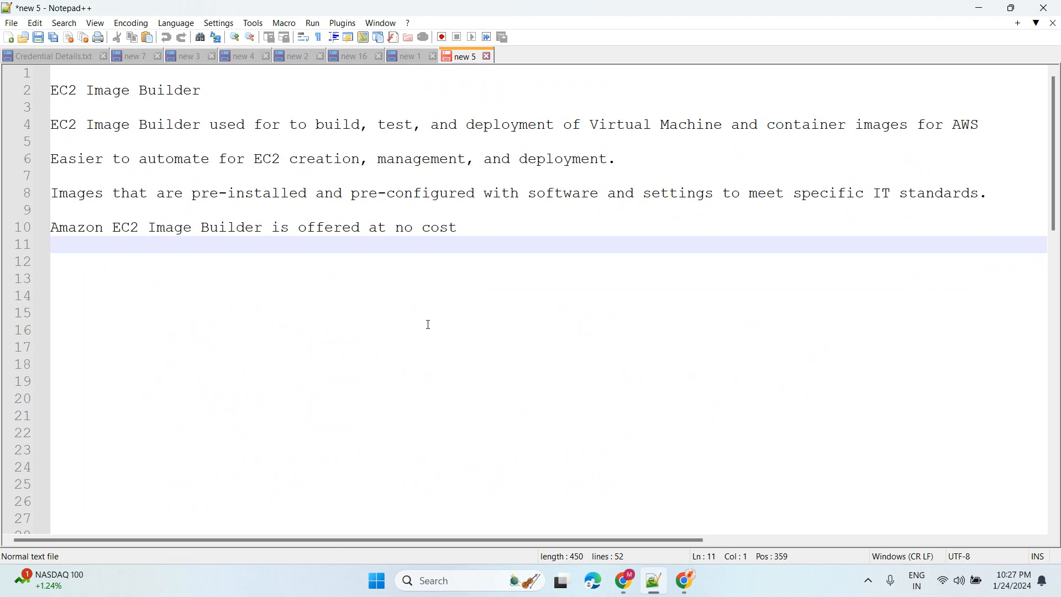
left_click(284, 262)
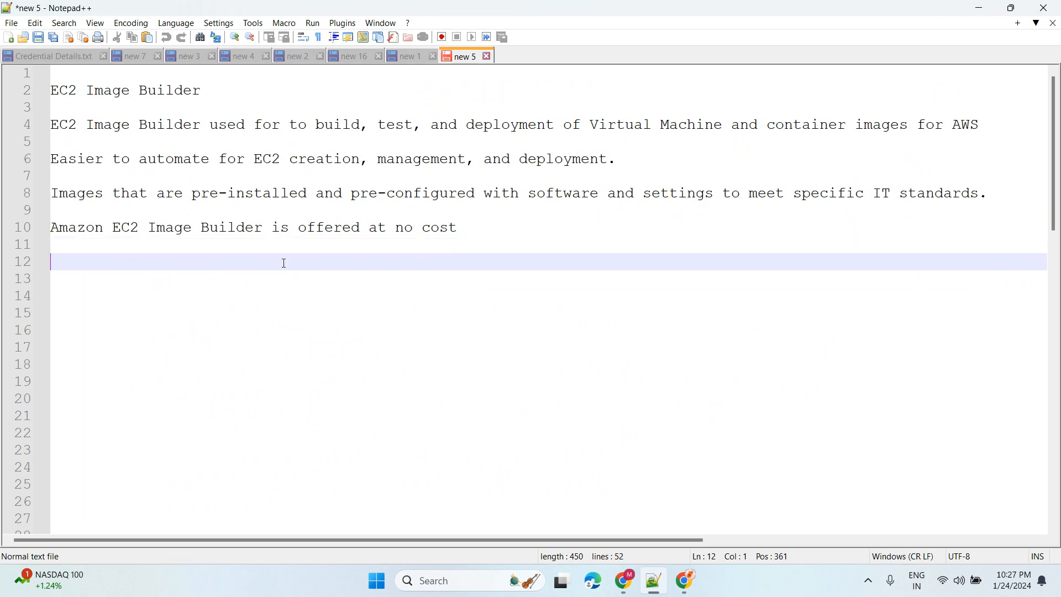
left_click_drag(218, 92, 60, 91)
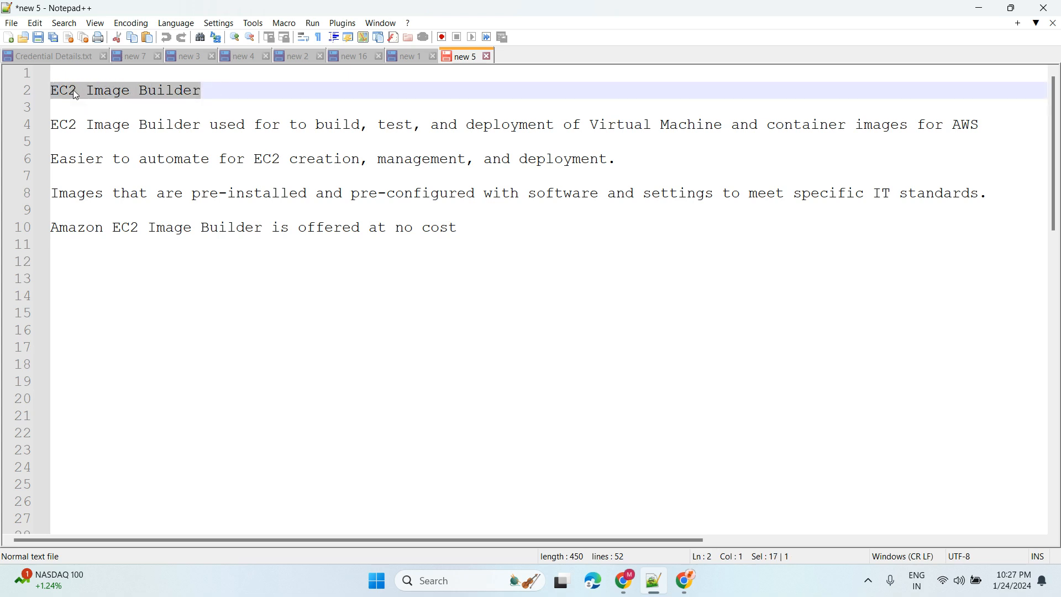
left_click(247, 276)
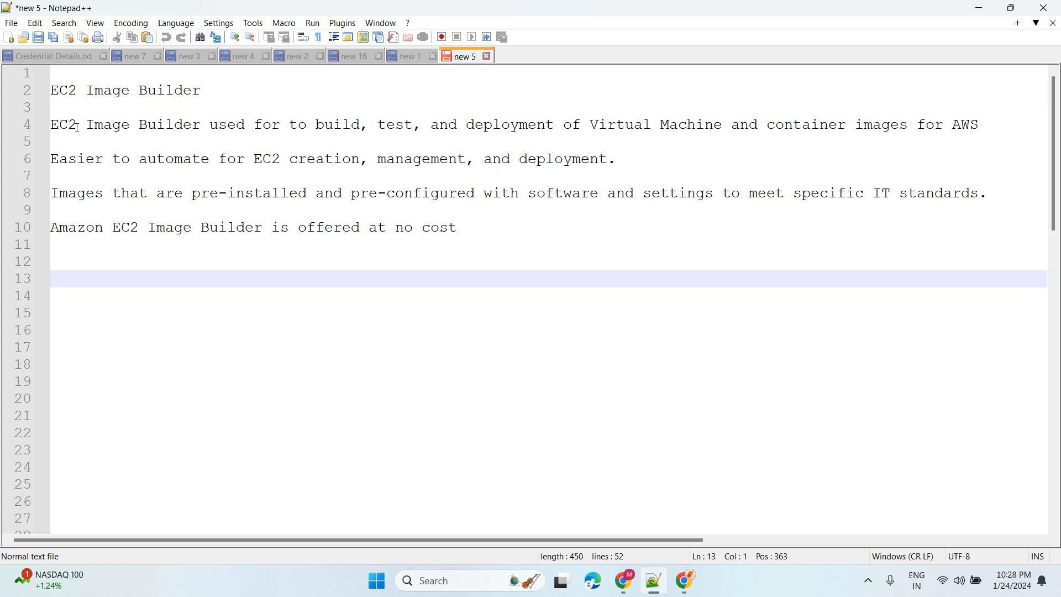
left_click_drag(286, 126, 731, 123)
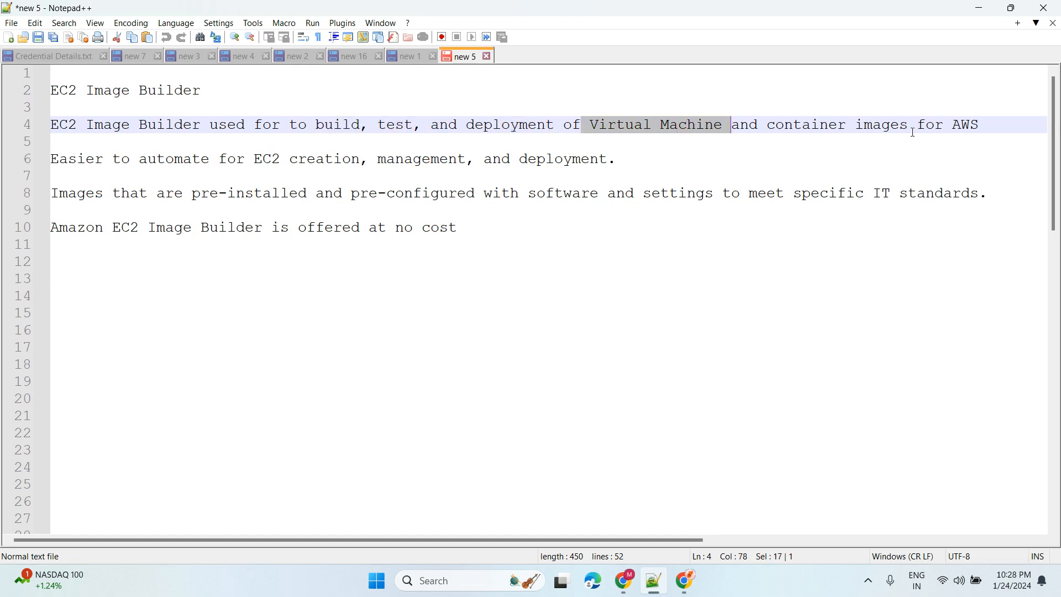
left_click_drag(993, 123, 168, 124)
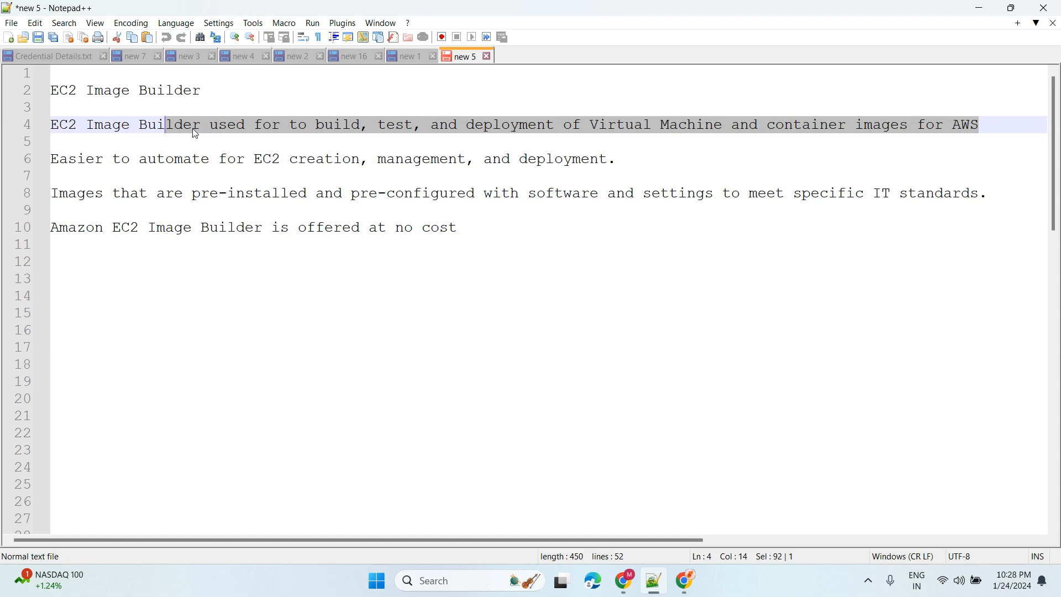
left_click(420, 142)
double_click(396, 125)
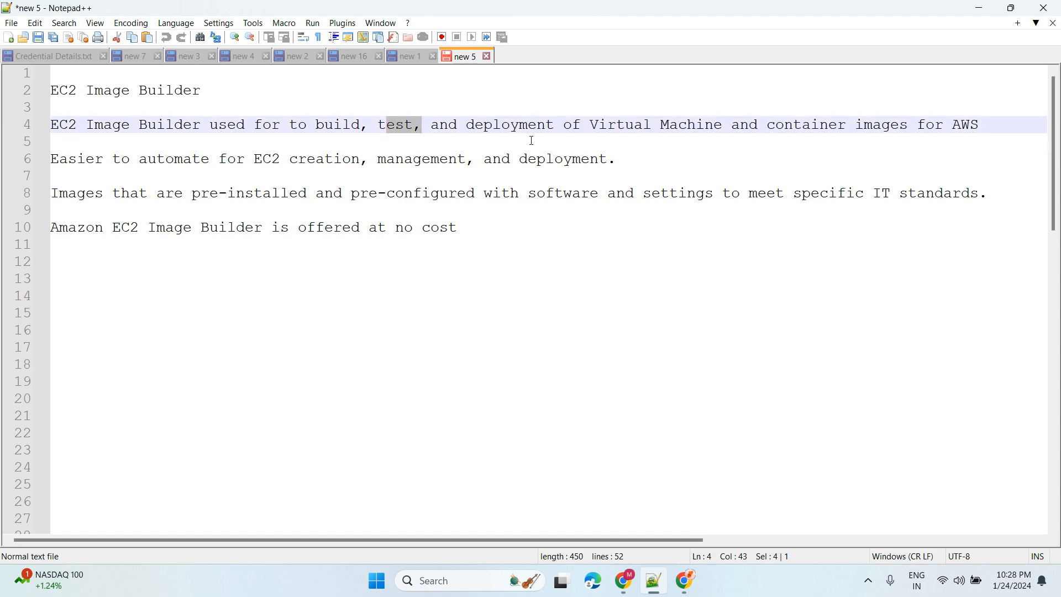
left_click(526, 142)
left_click_drag(608, 126, 885, 128)
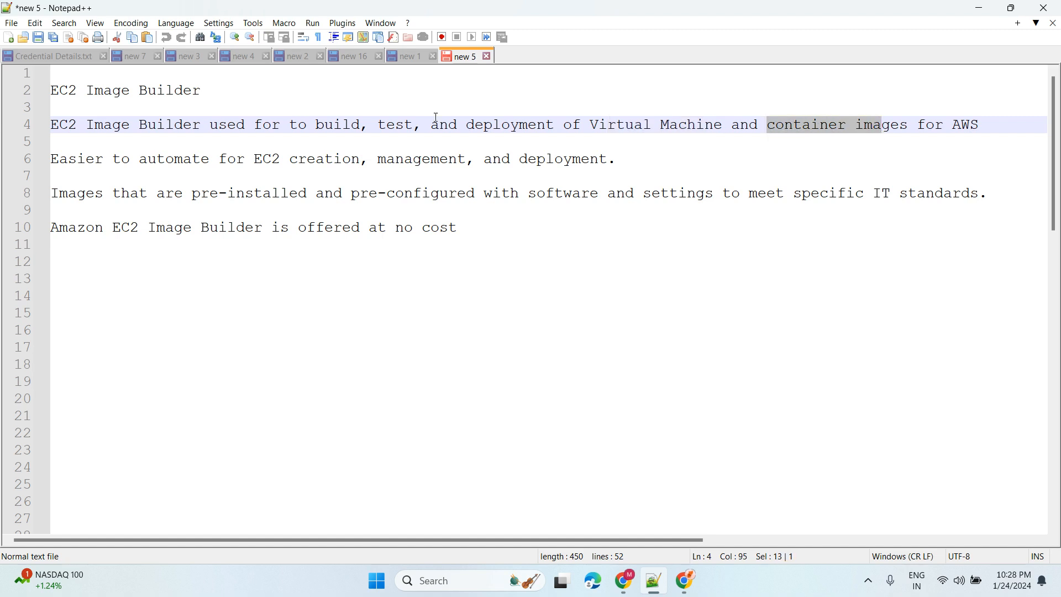
left_click_drag(201, 125, 634, 164)
left_click(282, 296)
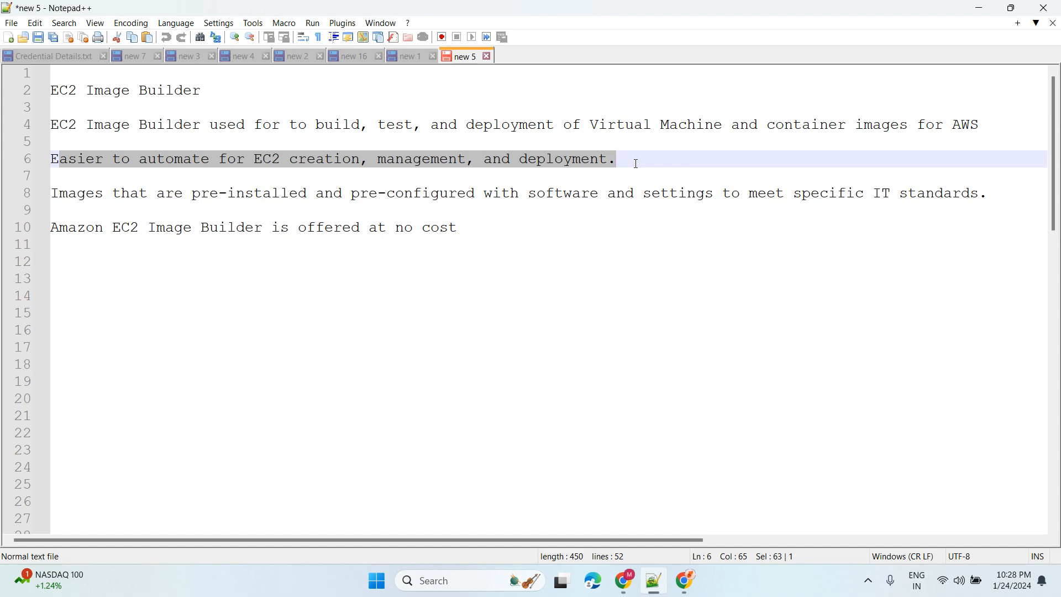
left_click_drag(86, 193, 589, 194)
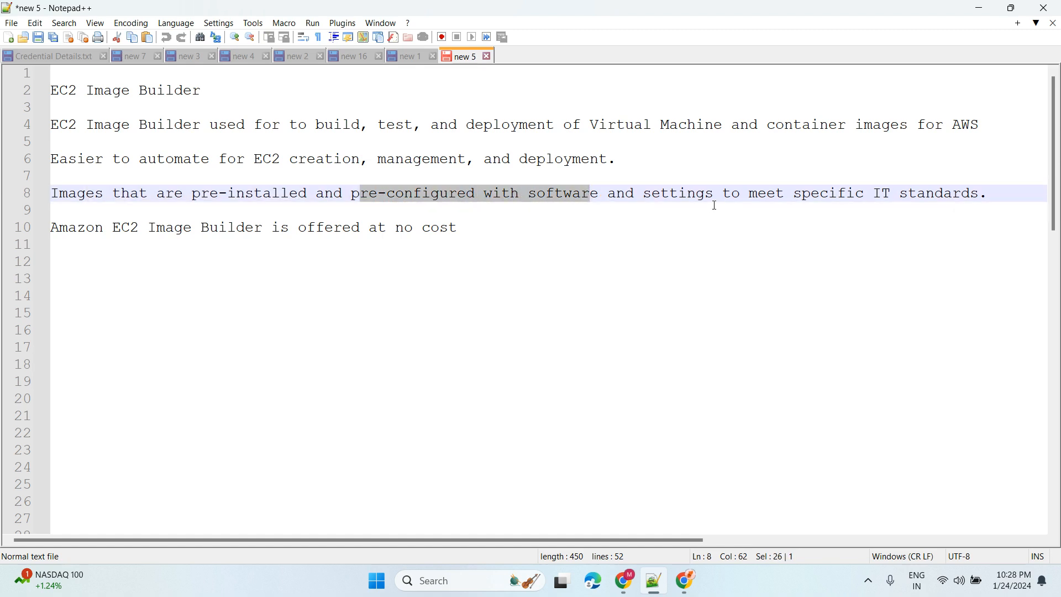
left_click(673, 194)
left_click_drag(673, 194, 992, 194)
left_click(951, 227)
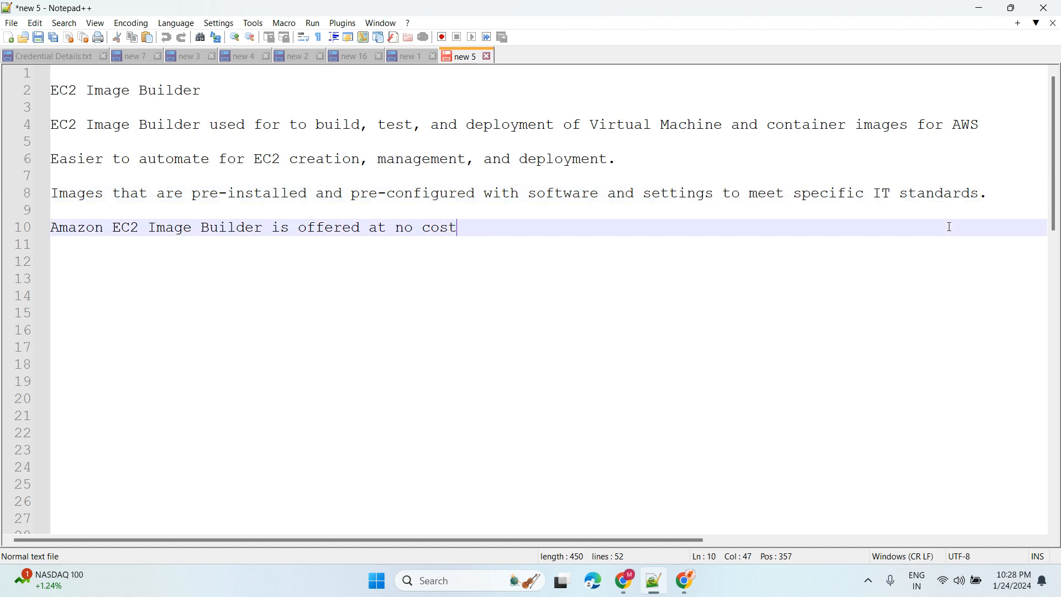
left_click(989, 193)
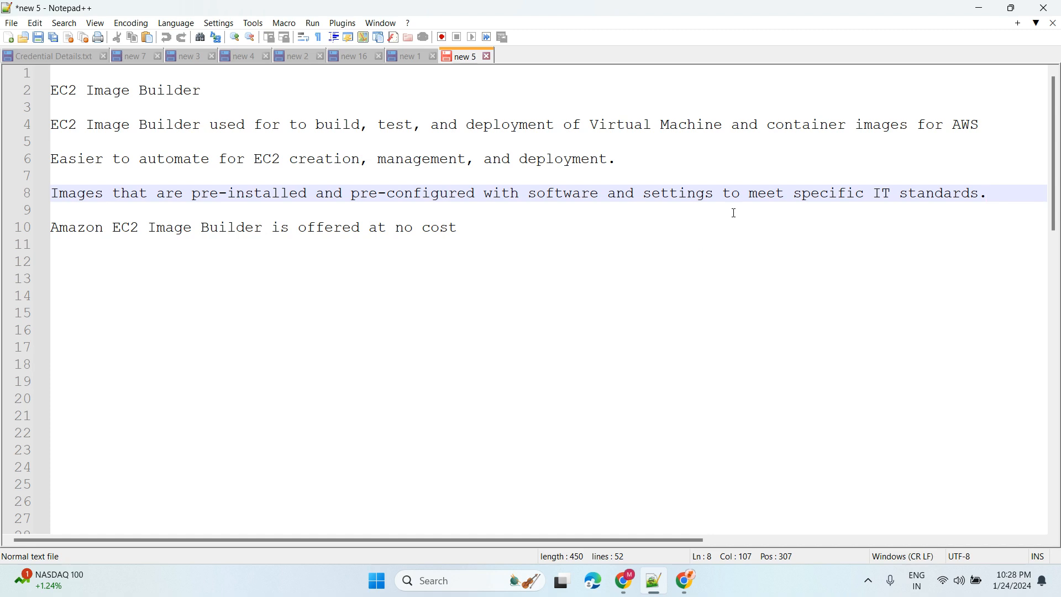
left_click(405, 278)
left_click_drag(459, 228, 52, 232)
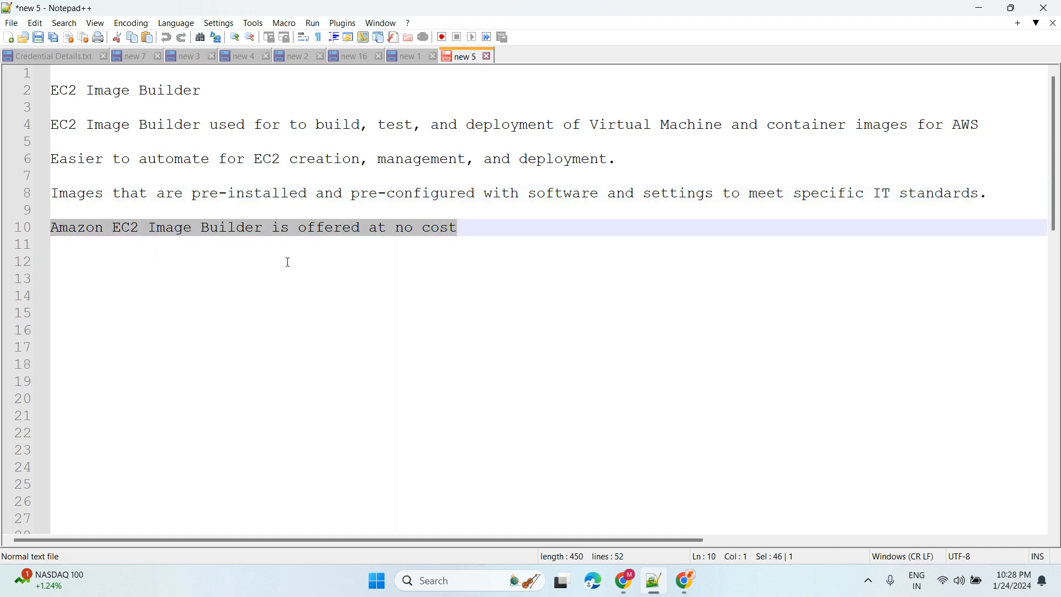
left_click(336, 278)
left_click_drag(272, 228, 53, 229)
left_click(429, 264)
- Hide the notes and scroll the Image Builder overview down to its Benefits section
left_click(976, 11)
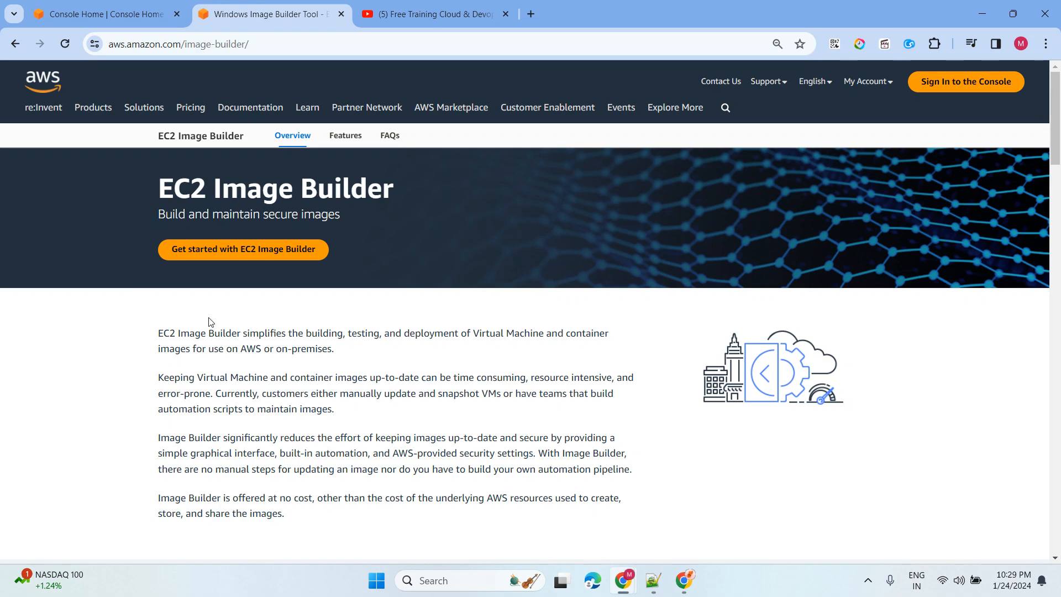
scroll(127, 306, "down", 5)
scroll(119, 261, "down", 3)
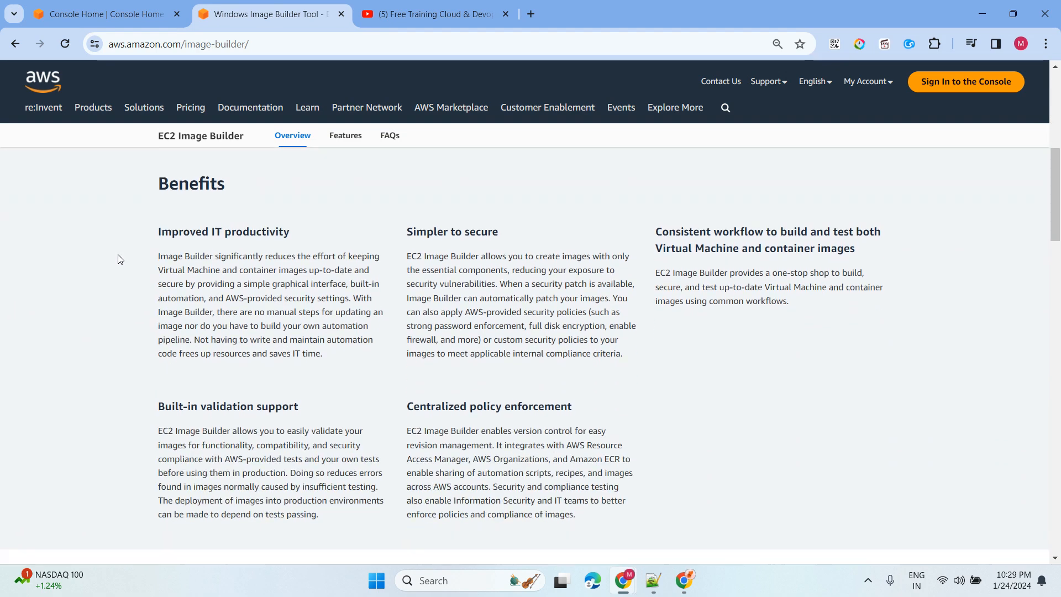
left_click_drag(130, 190, 475, 385)
scroll(83, 277, "down", 3)
left_click(78, 275)
- Read further down the Image Builder page, then open its FAQs at the General section
scroll(78, 244, "down", 1)
scroll(83, 238, "up", 2)
scroll(109, 230, "up", 3)
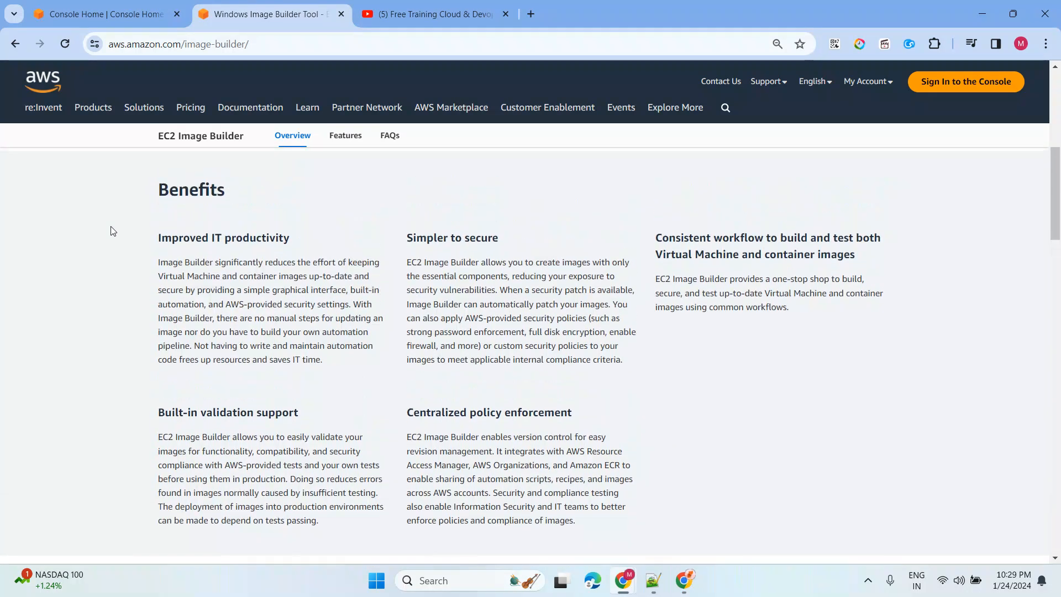
scroll(109, 258, "down", 3)
scroll(110, 260, "down", 3)
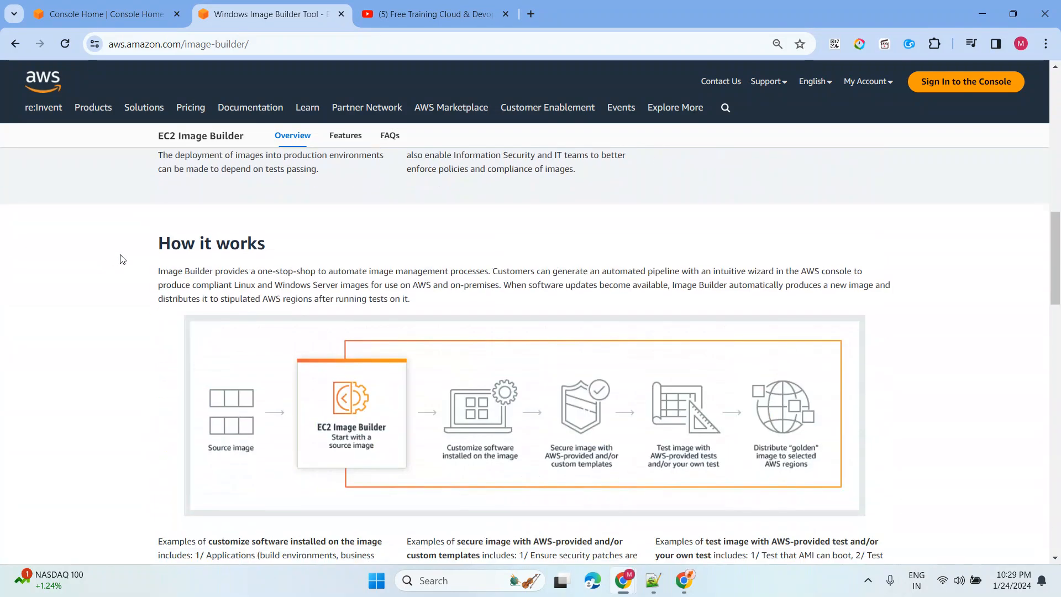
left_click_drag(110, 251, 321, 256)
scroll(176, 310, "down", 2)
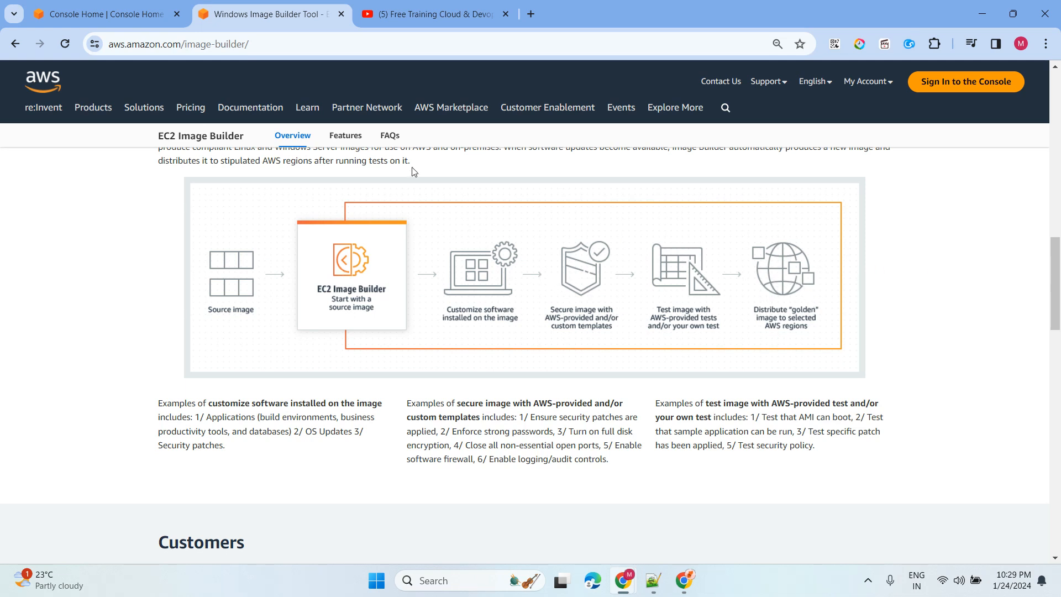
left_click(390, 136)
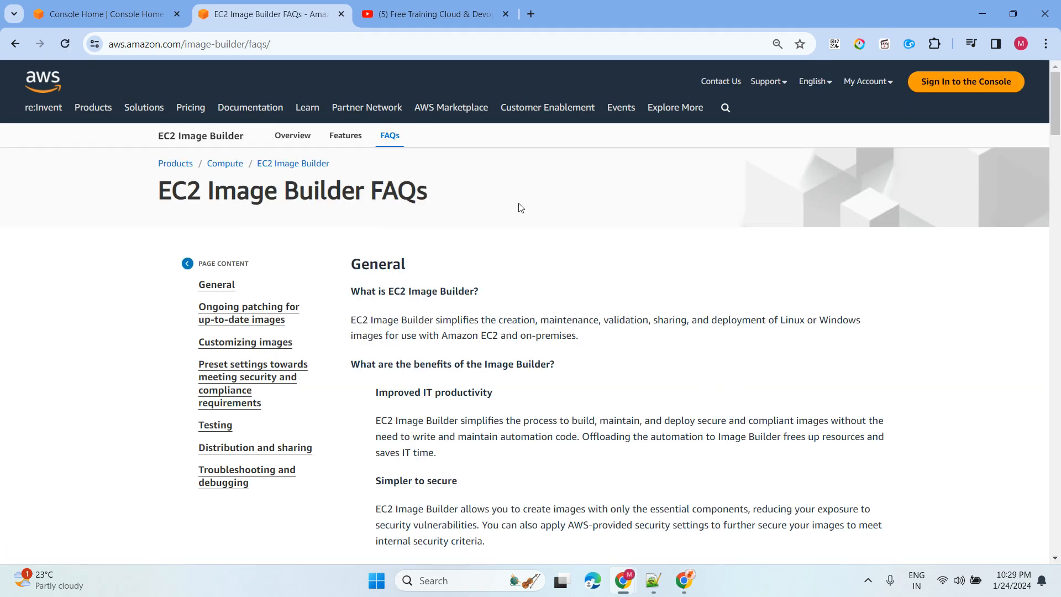
- From Console Home, search 'ec2' and open EC2 Image Builder's empty Image pipelines list
left_click(101, 17)
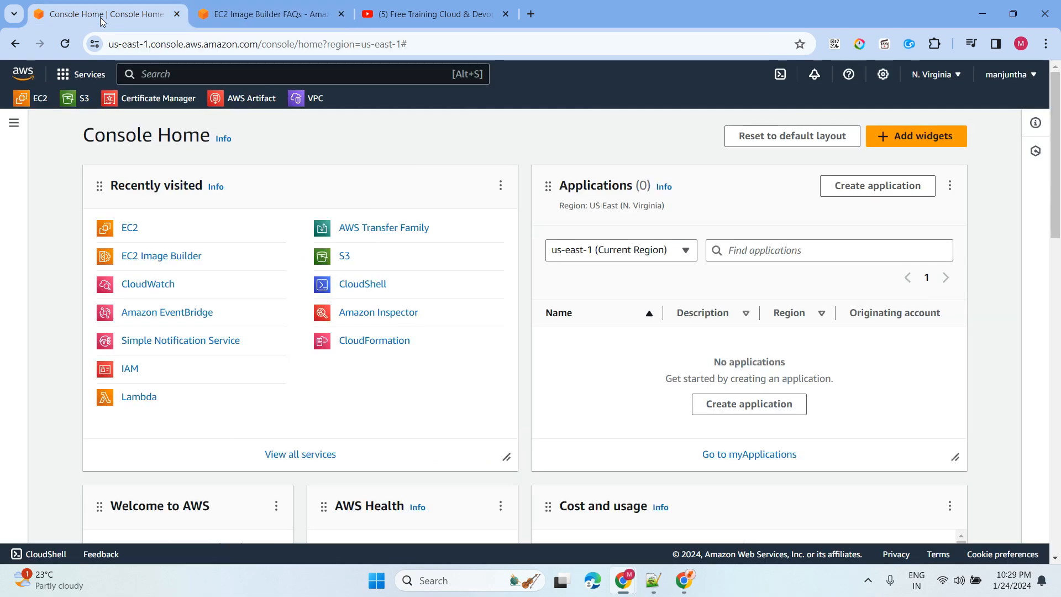
left_click(181, 80)
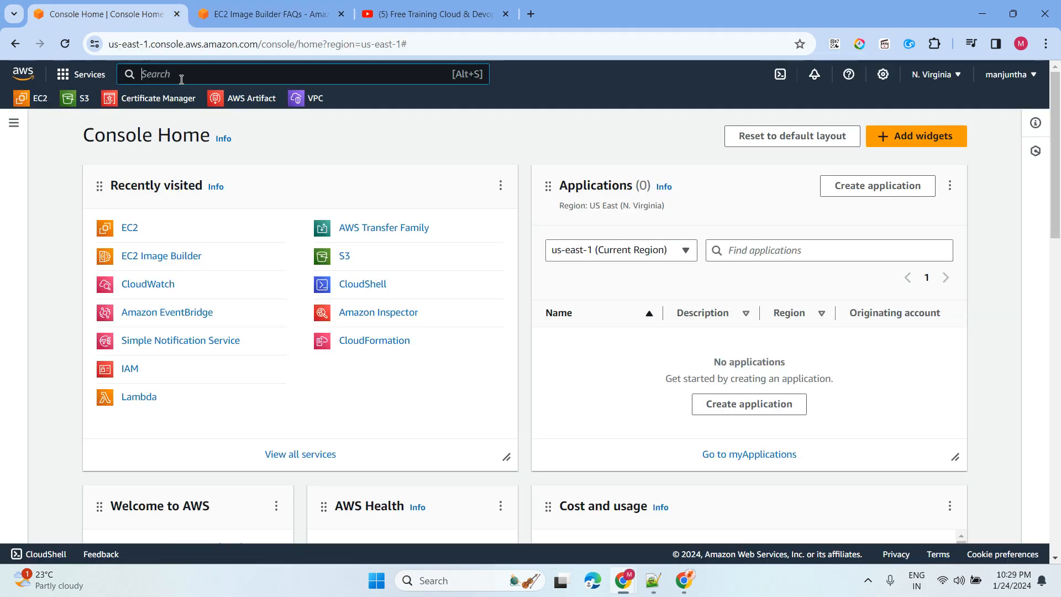
type("ec")
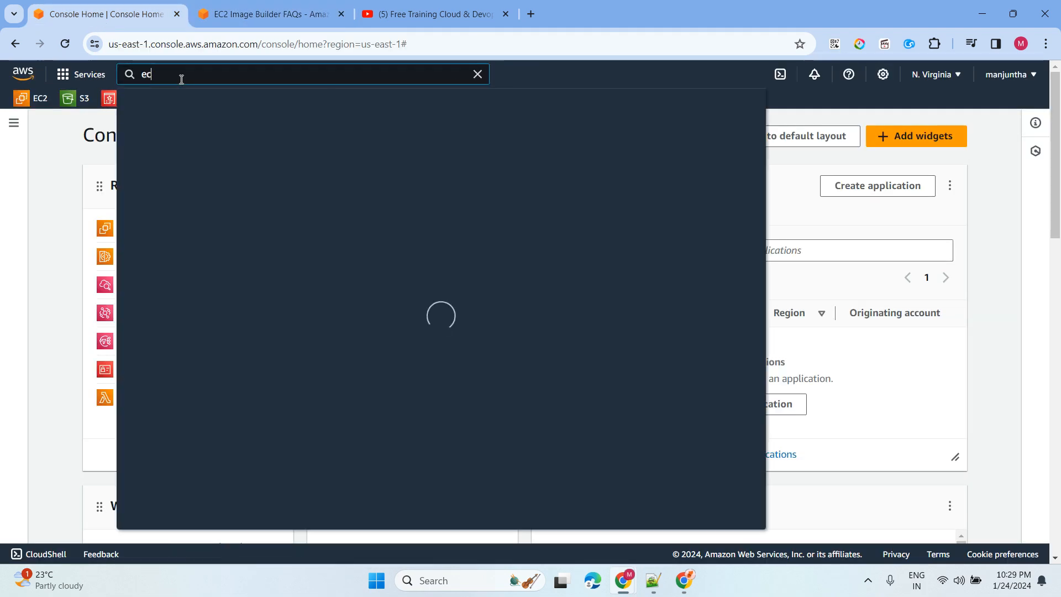
type("2")
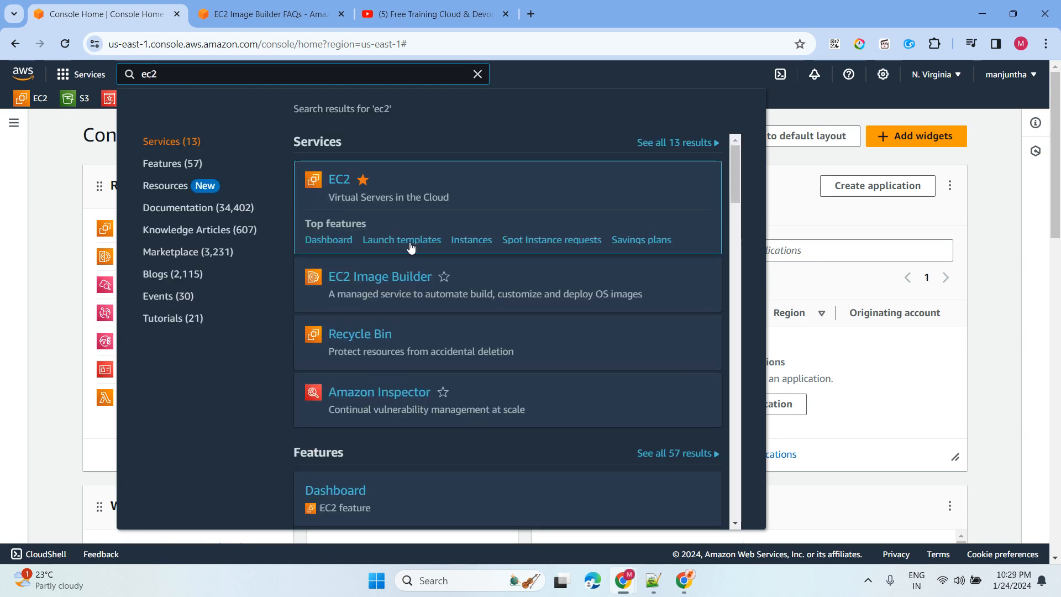
left_click(392, 244)
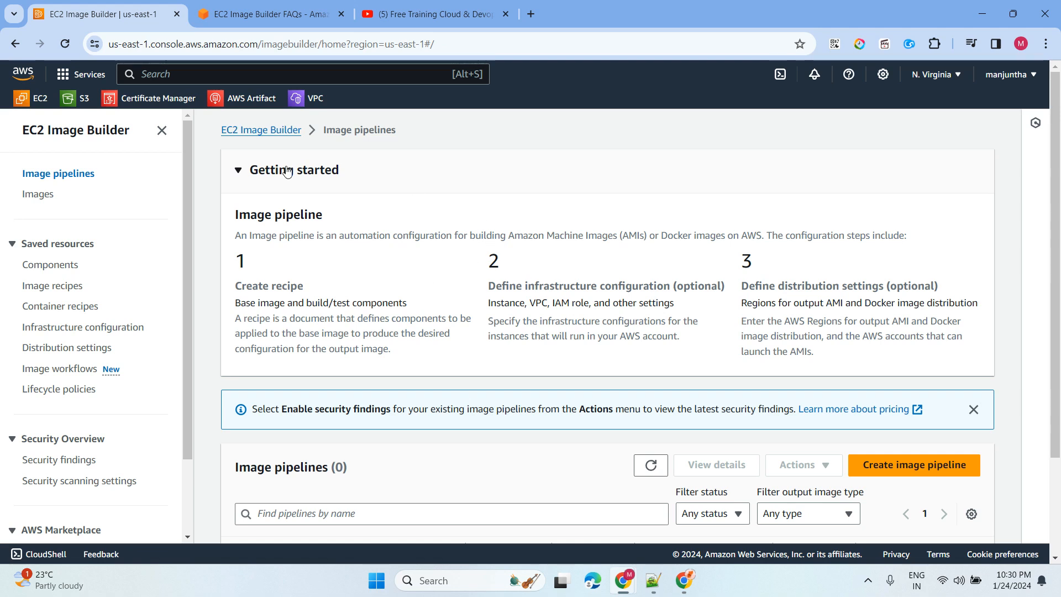
scroll(493, 254, "down", 2)
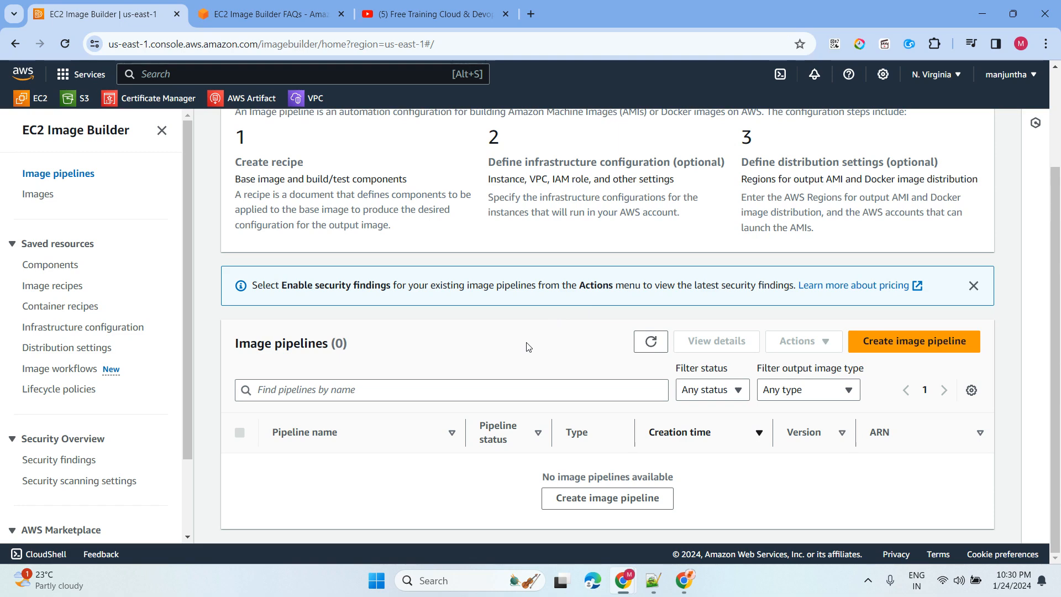
- Create a new pipeline named 'Windose-server', using the same text as its description
left_click(917, 344)
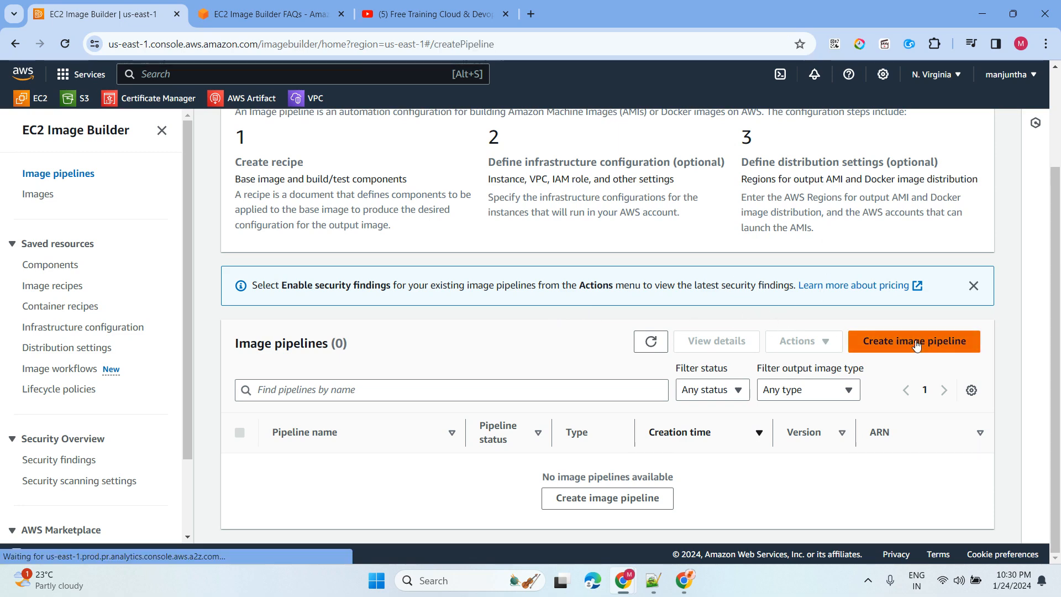
left_click(372, 277)
type("Windose-server")
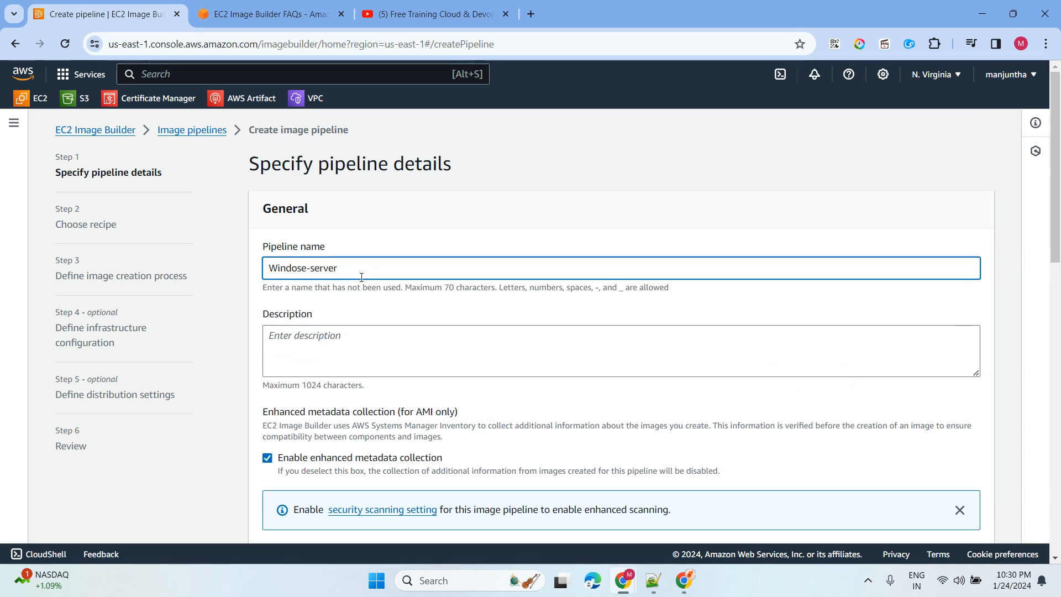
key("ctrl+a")
key("ctrl+c")
left_click(277, 340)
key("ctrl+v")
- Set the build schedule to Manual and continue to Step 2, Choose recipe
scroll(354, 309, "down", 3)
scroll(429, 269, "down", 5)
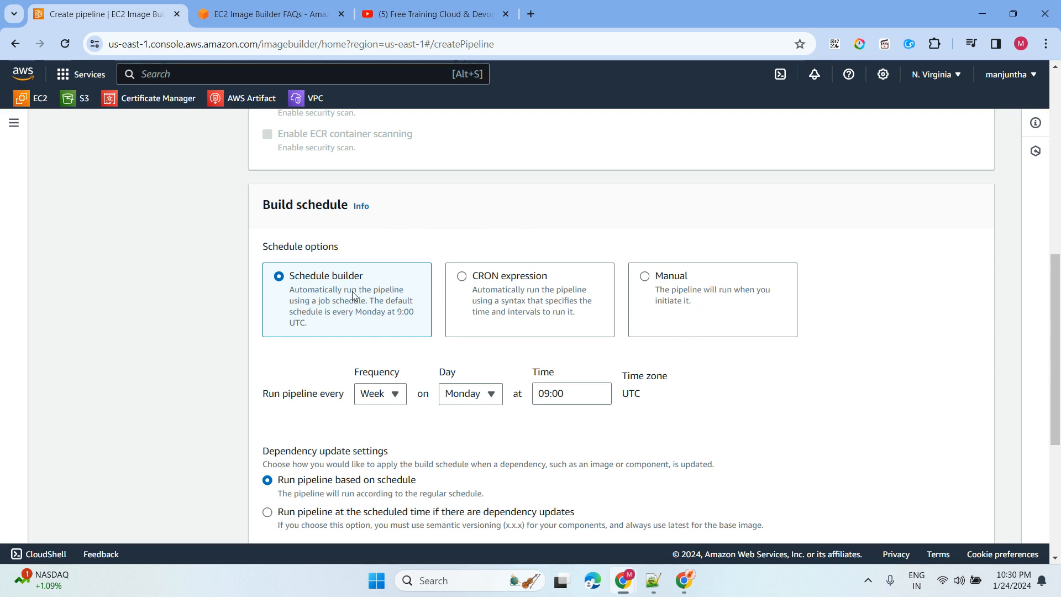
left_click(697, 304)
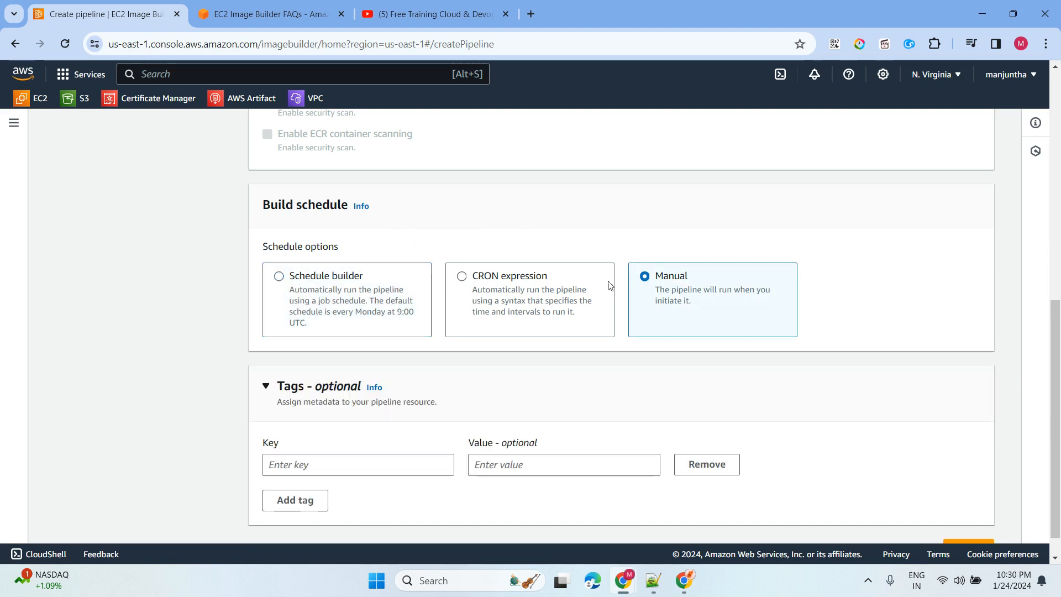
scroll(528, 252, "down", 1)
left_click(969, 518)
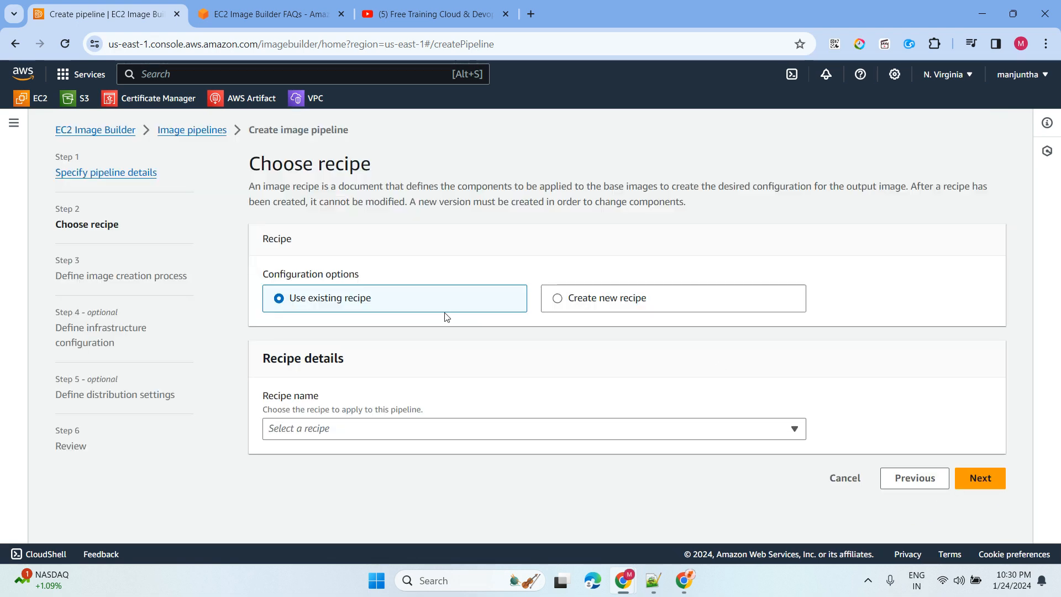
- Choose to create a new recipe, keeping AMI as the output type
left_click(560, 304)
scroll(575, 249, "down", 3)
scroll(578, 233, "up", 2)
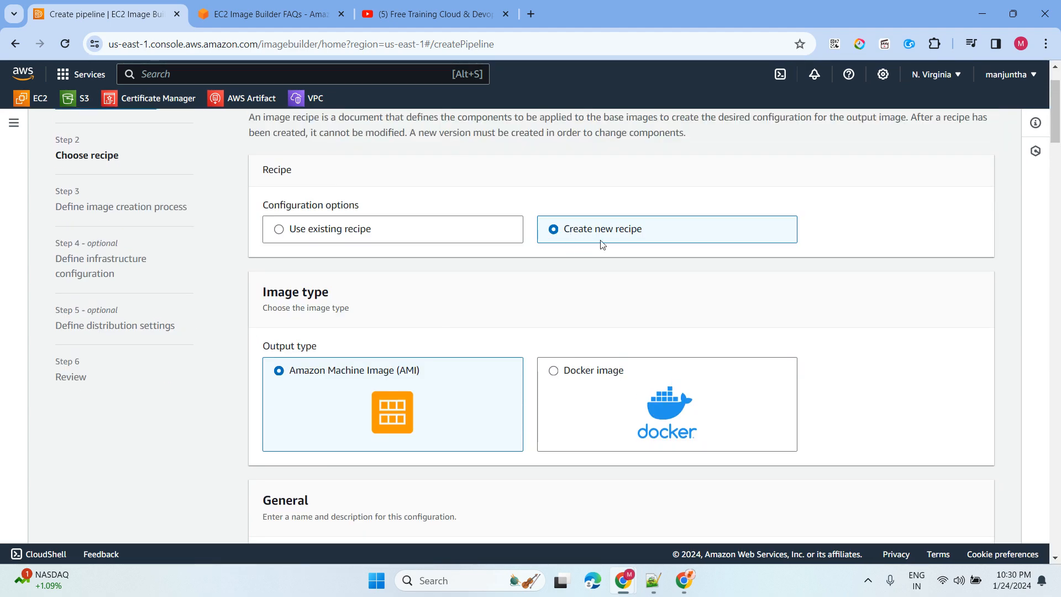
scroll(450, 261, "down", 1)
scroll(449, 261, "down", 3)
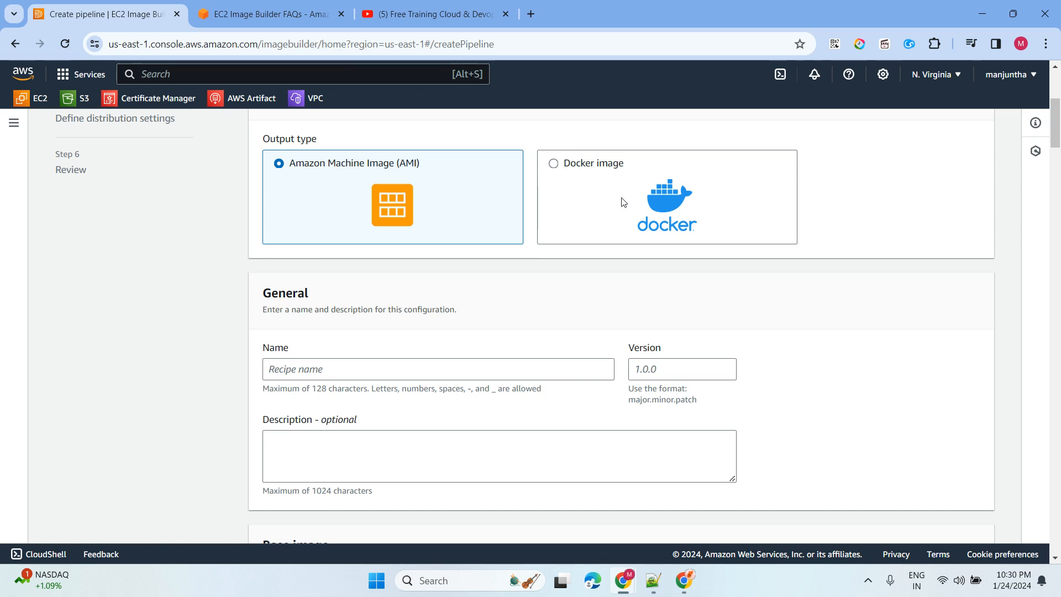
scroll(327, 228, "down", 3)
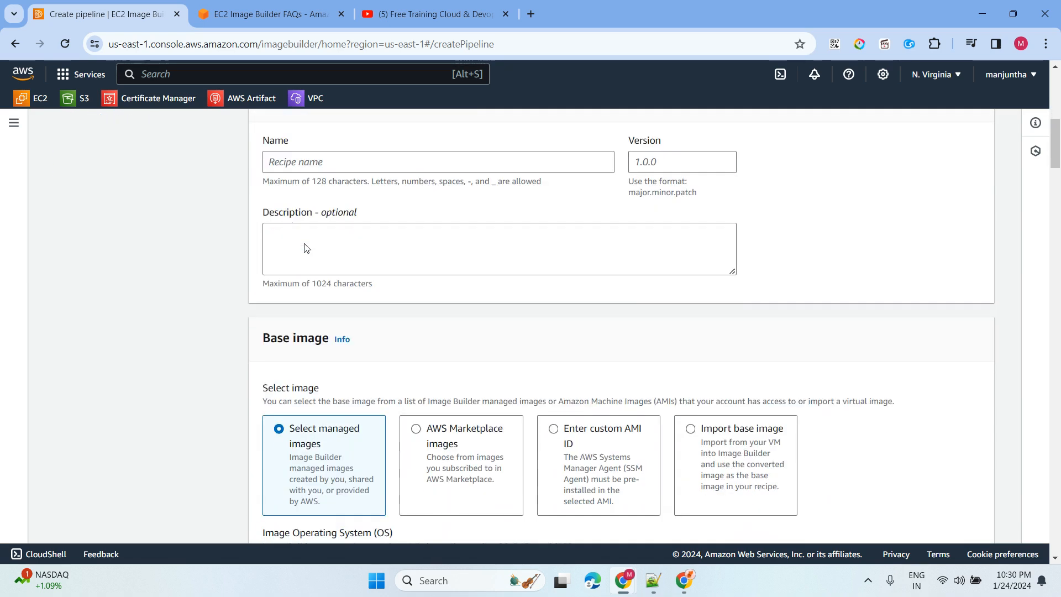
scroll(293, 180, "up", 2)
- Name the recipe 'Windose-server' with version 1.0.1
left_click(303, 300)
type("Windos-server")
left_click(303, 300)
type("e")
left_click(634, 303)
type("1")
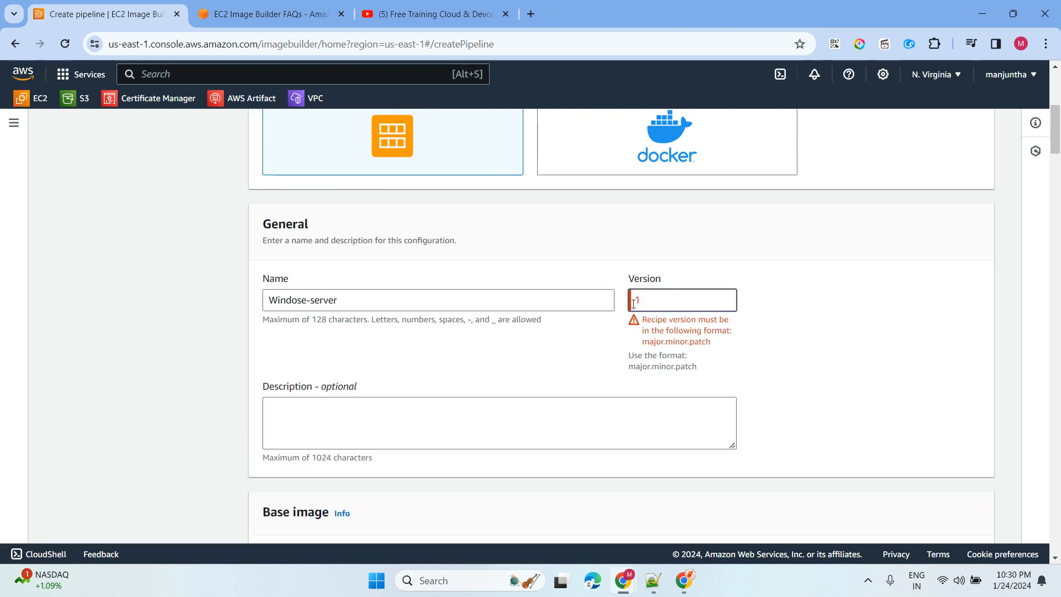
type(".0.1")
- Select Windows as the OS and Windows Server 2016 English Full Base x86 as the base image
scroll(333, 344, "down", 7)
left_click(617, 327)
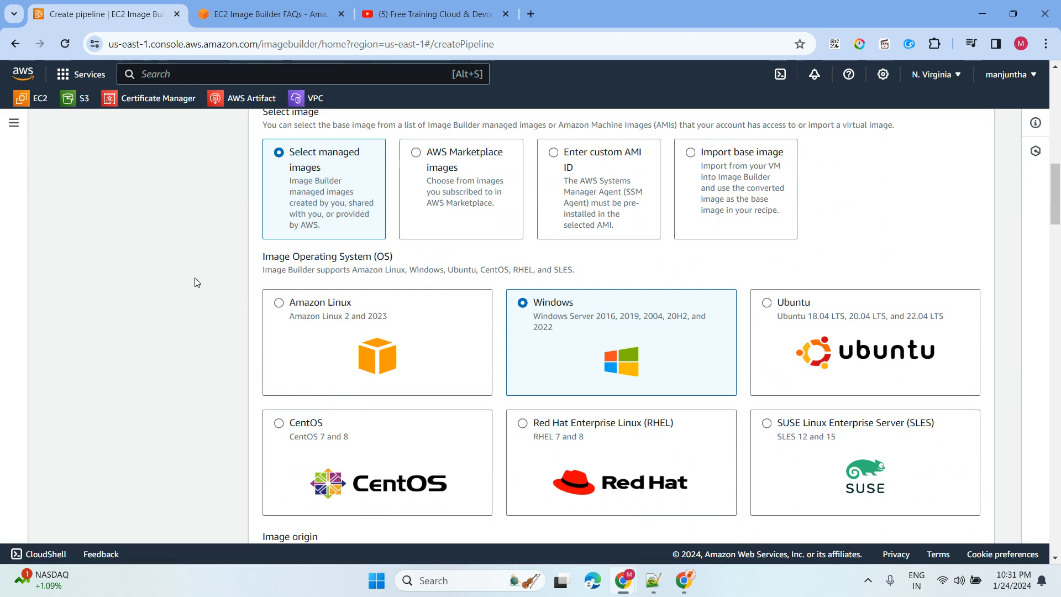
scroll(197, 280, "down", 5)
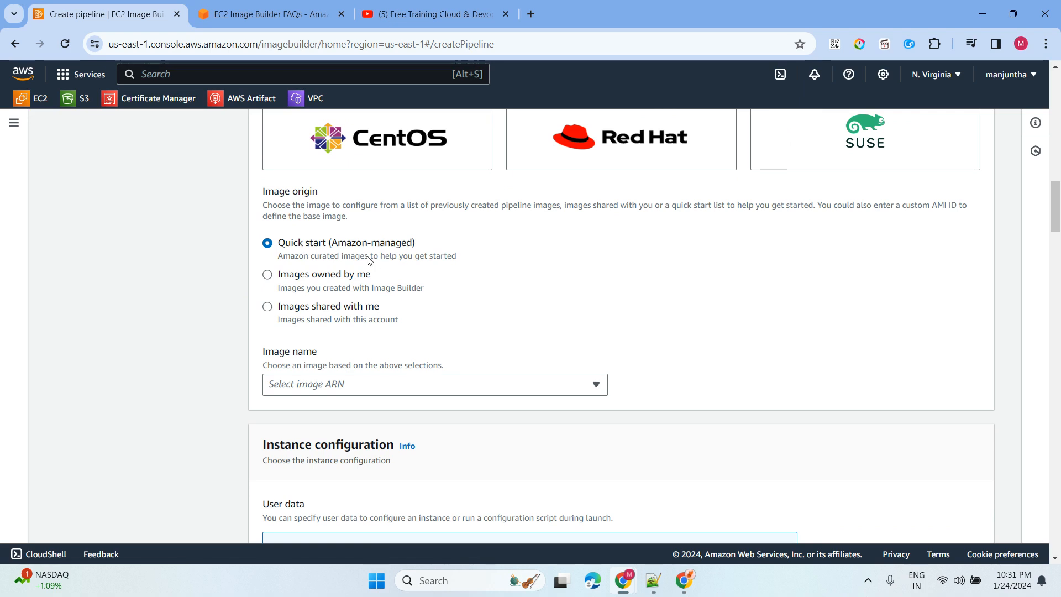
scroll(507, 291, "down", 2)
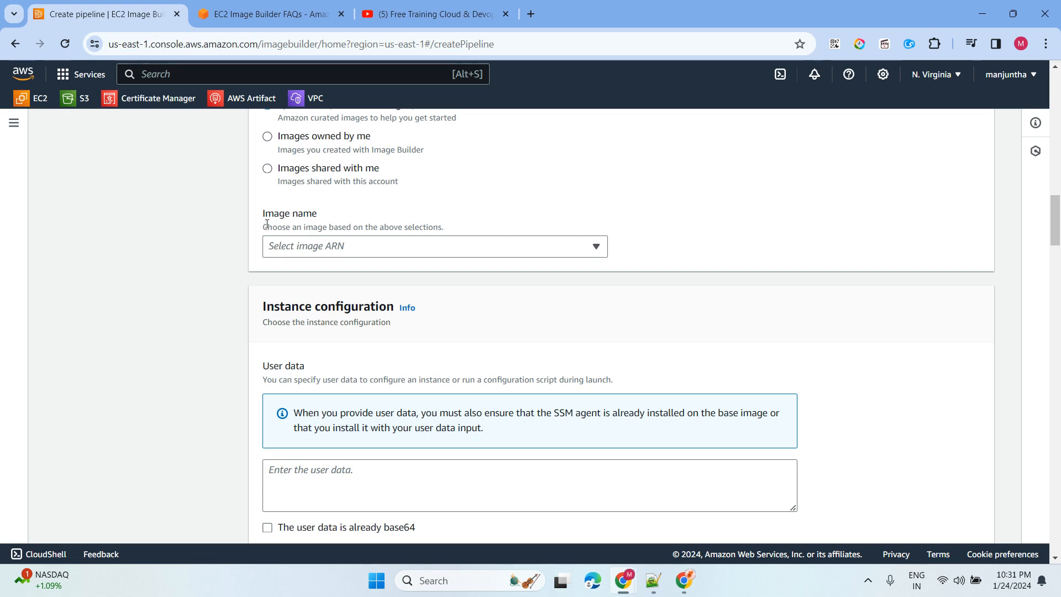
left_click_drag(263, 227, 456, 229)
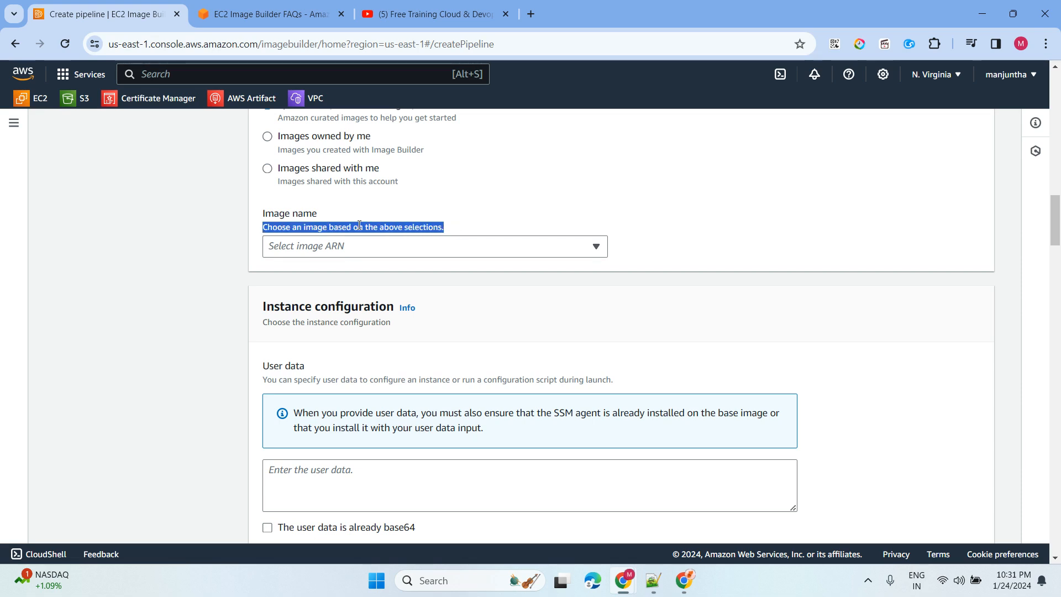
left_click(360, 250)
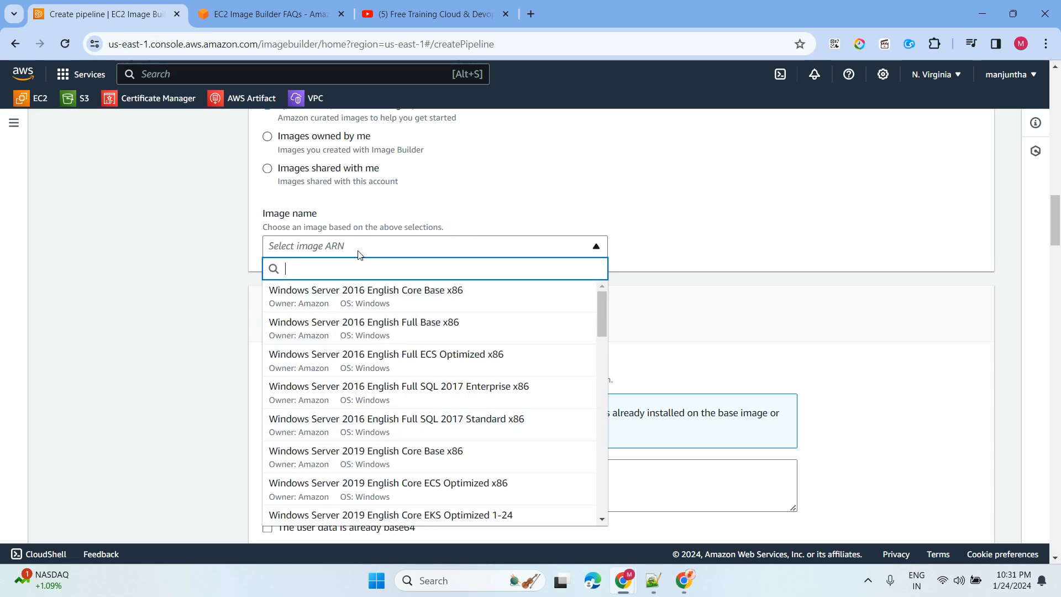
left_click(350, 328)
scroll(201, 249, "down", 2)
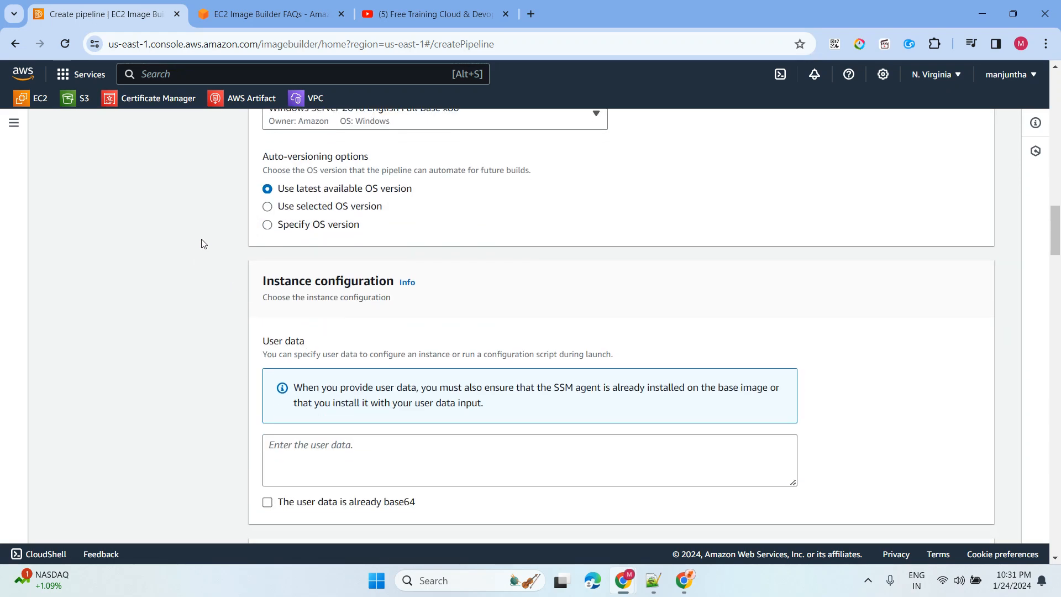
left_click_drag(329, 189, 441, 190)
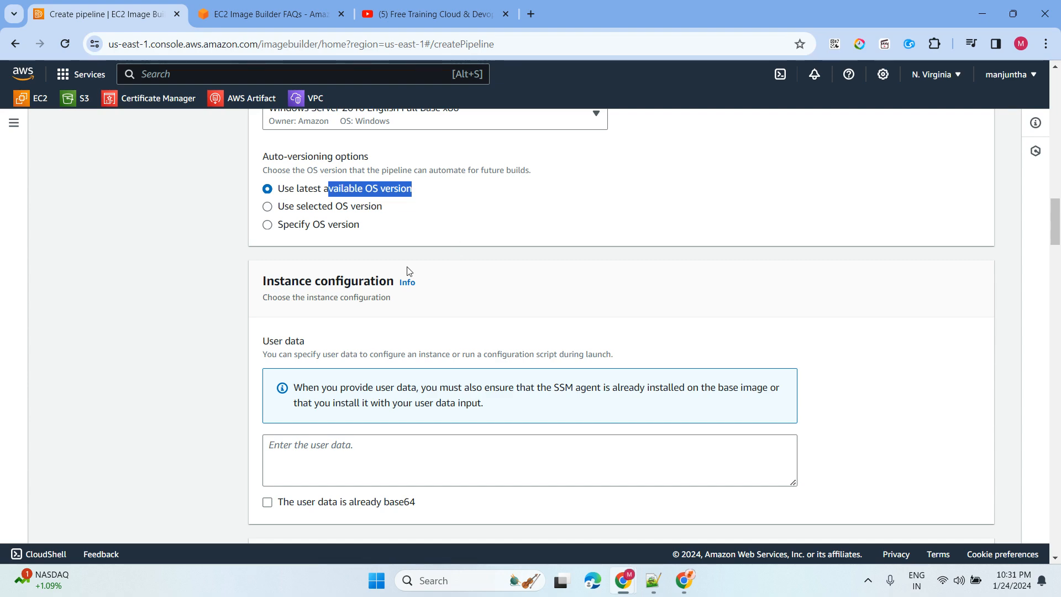
scroll(410, 272, "down", 2)
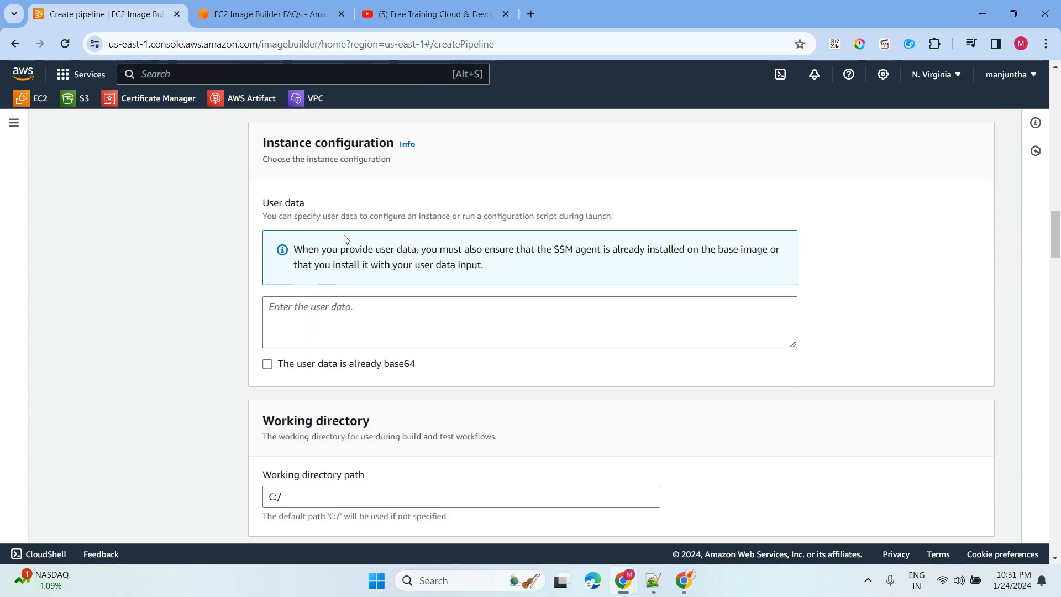
scroll(344, 232, "down", 7)
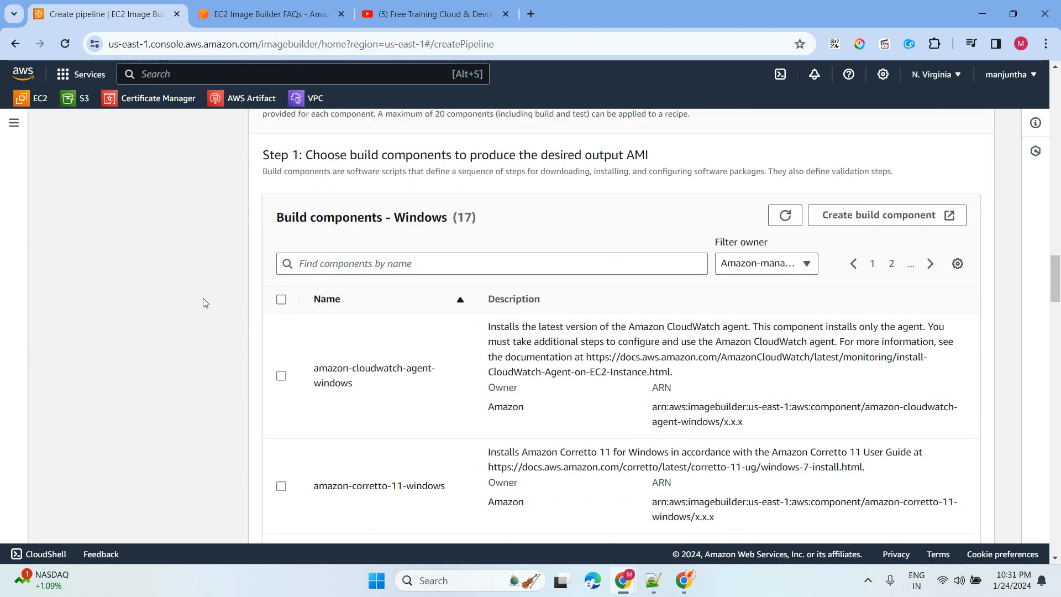
- Tick PuTTY on the second page of Windows build components, then scroll to the 30 GiB root volume settings
left_click(891, 266)
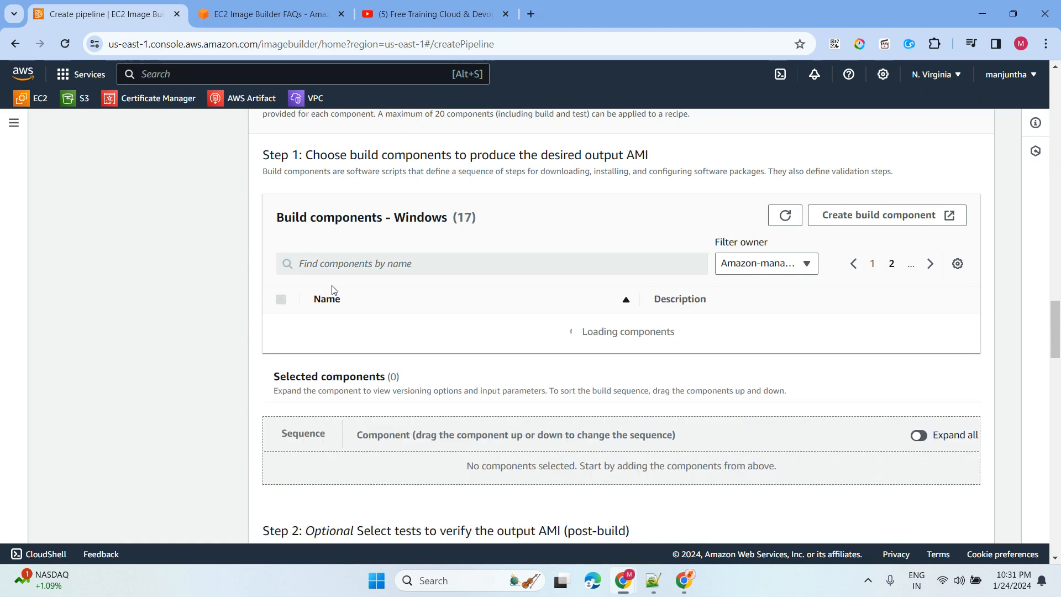
scroll(232, 299, "down", 10)
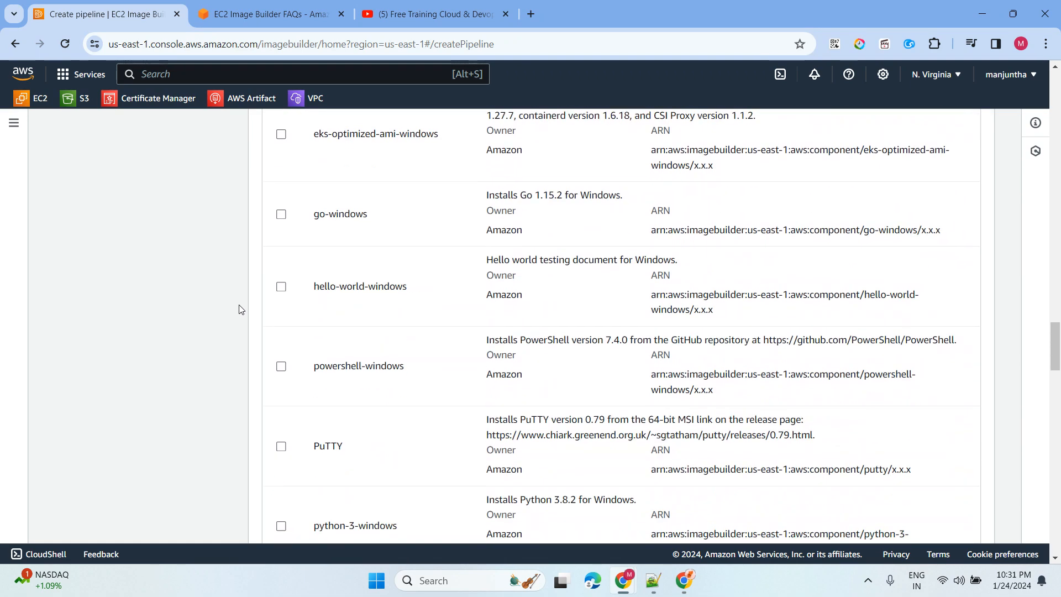
left_click(281, 447)
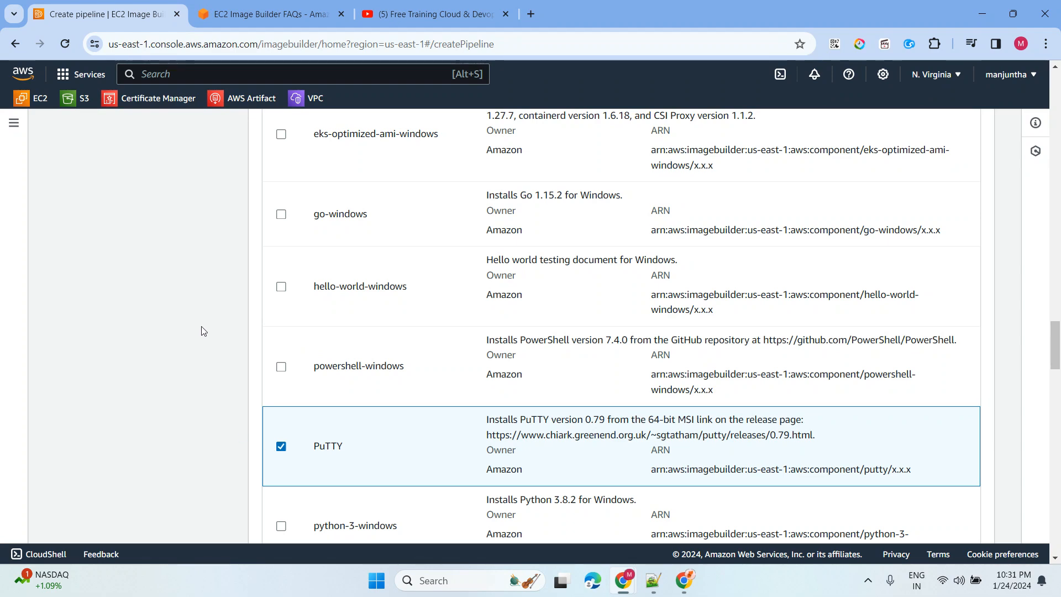
scroll(374, 247, "up", 4)
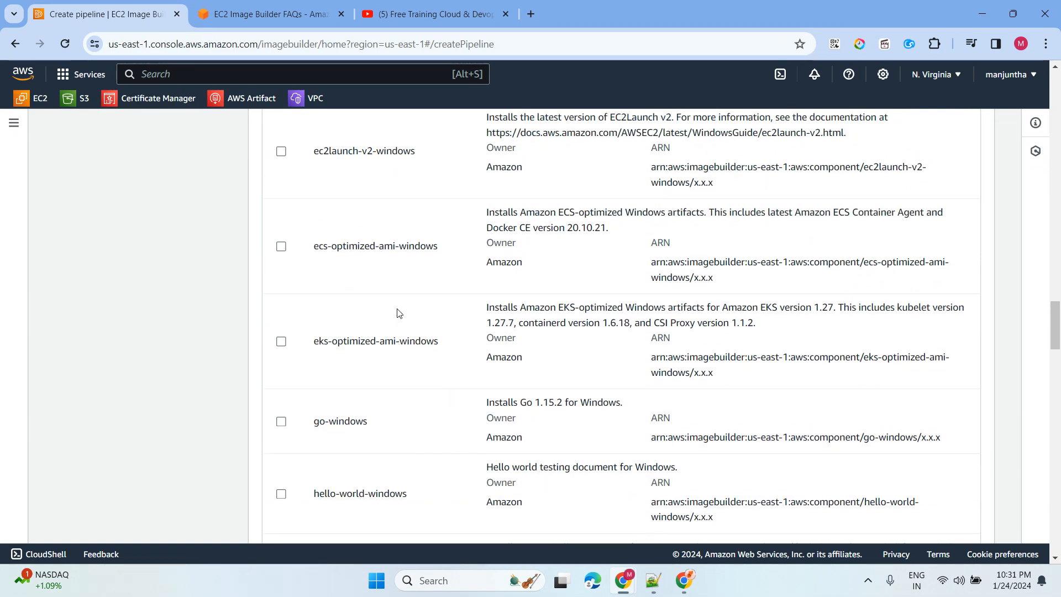
scroll(390, 330, "up", 5)
scroll(390, 330, "up", 3)
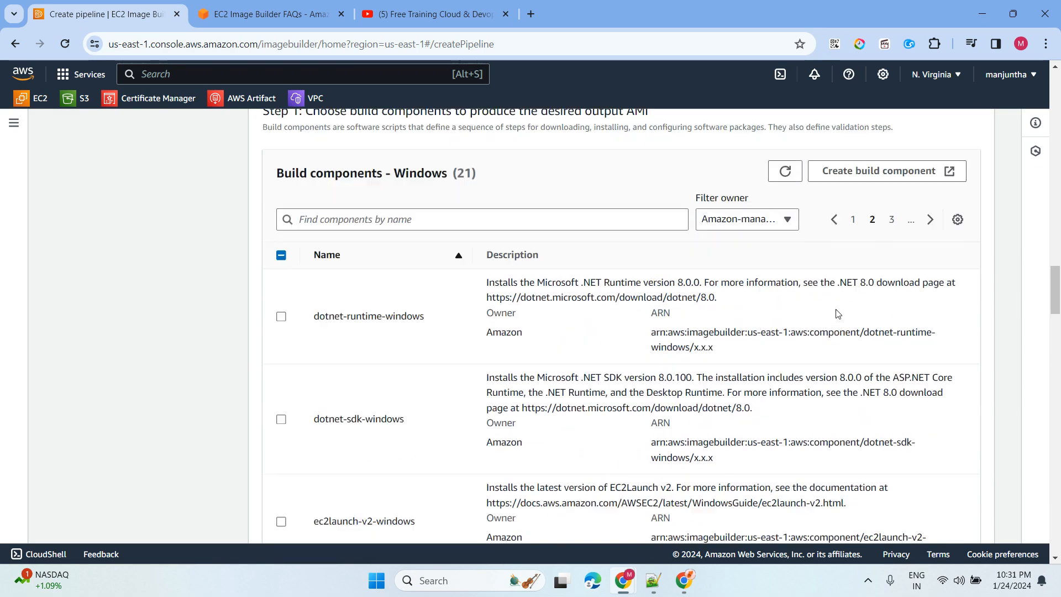
left_click(889, 268)
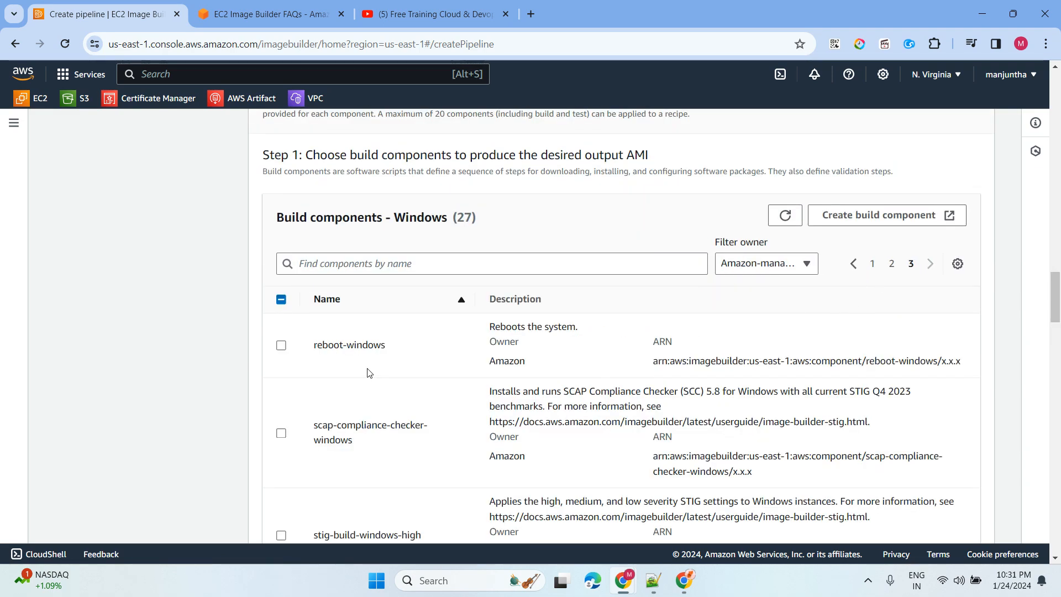
scroll(379, 372, "down", 12)
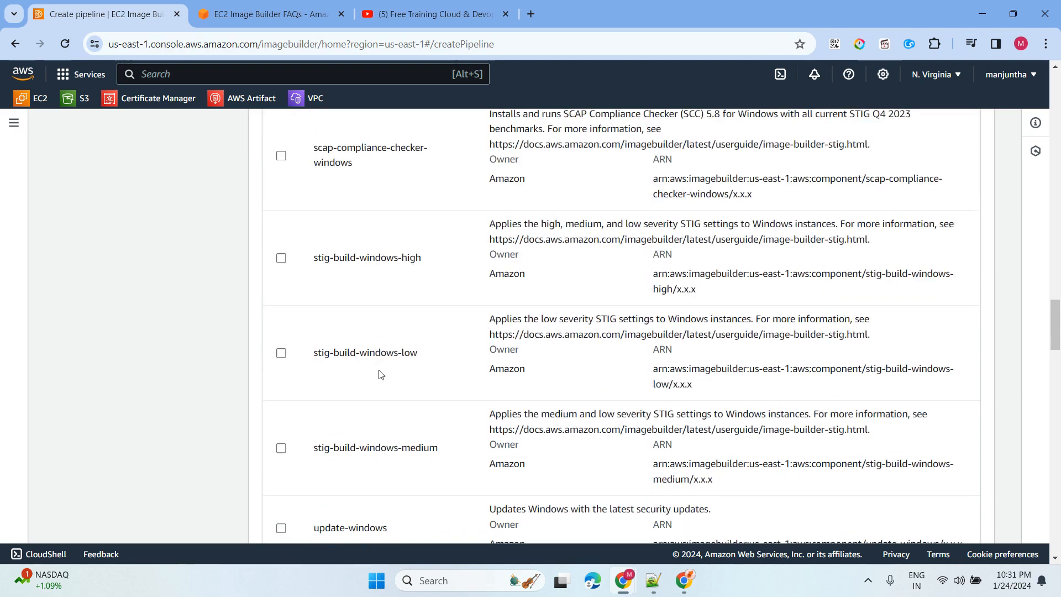
scroll(176, 324, "down", 15)
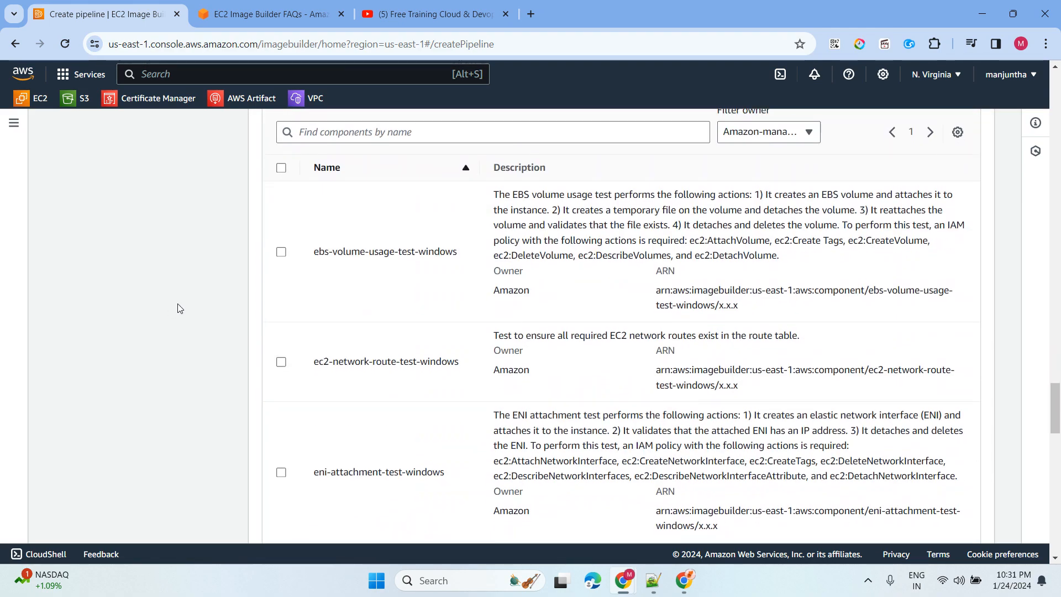
scroll(177, 307, "down", 7)
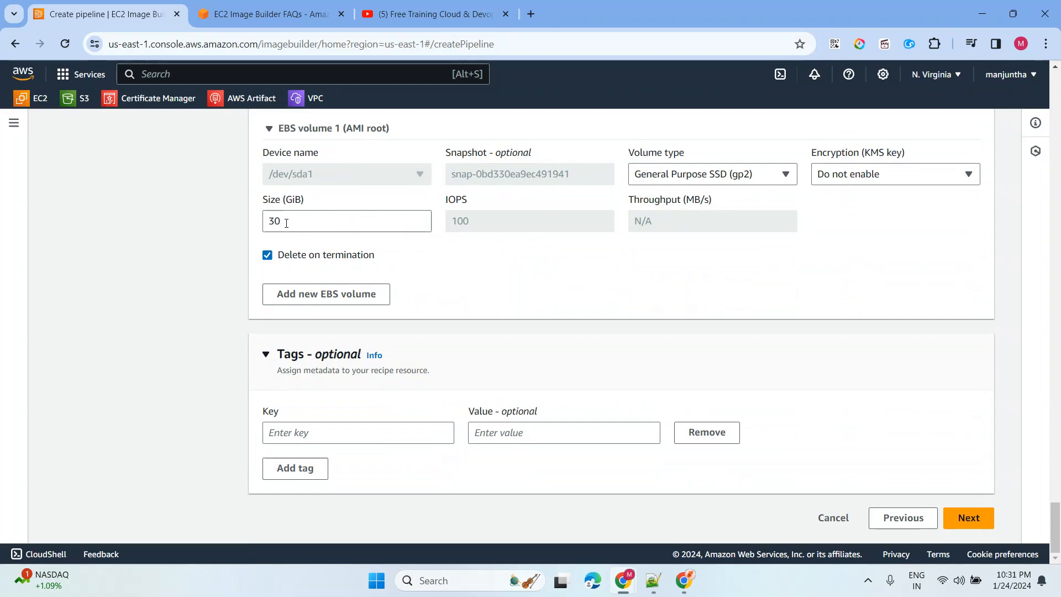
- Change the root EBS volume size from 30 to 50 GiB and proceed to Step 3
left_click(395, 219)
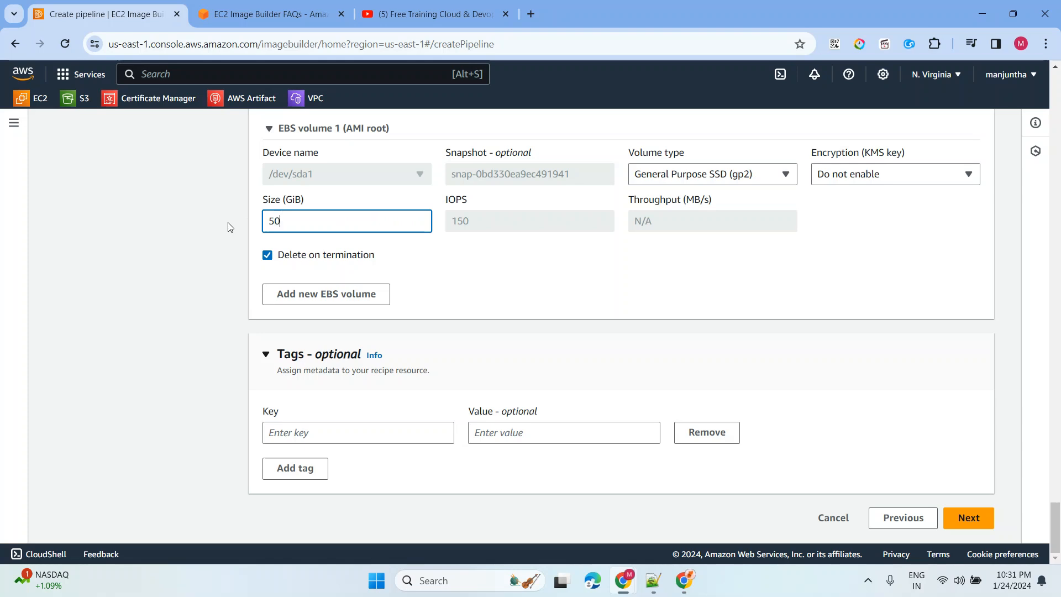
left_click(934, 236)
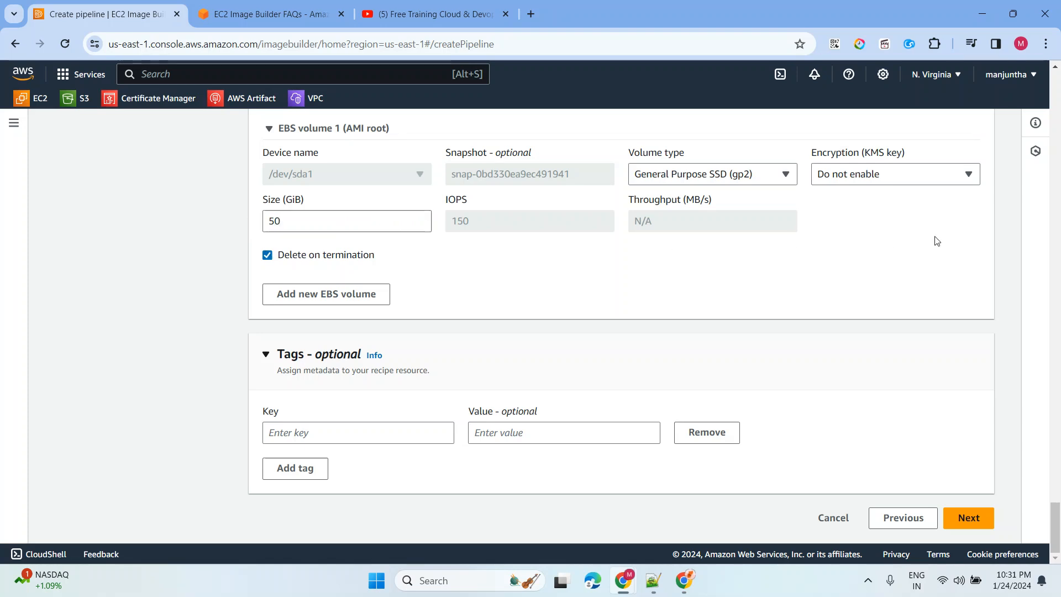
left_click(968, 518)
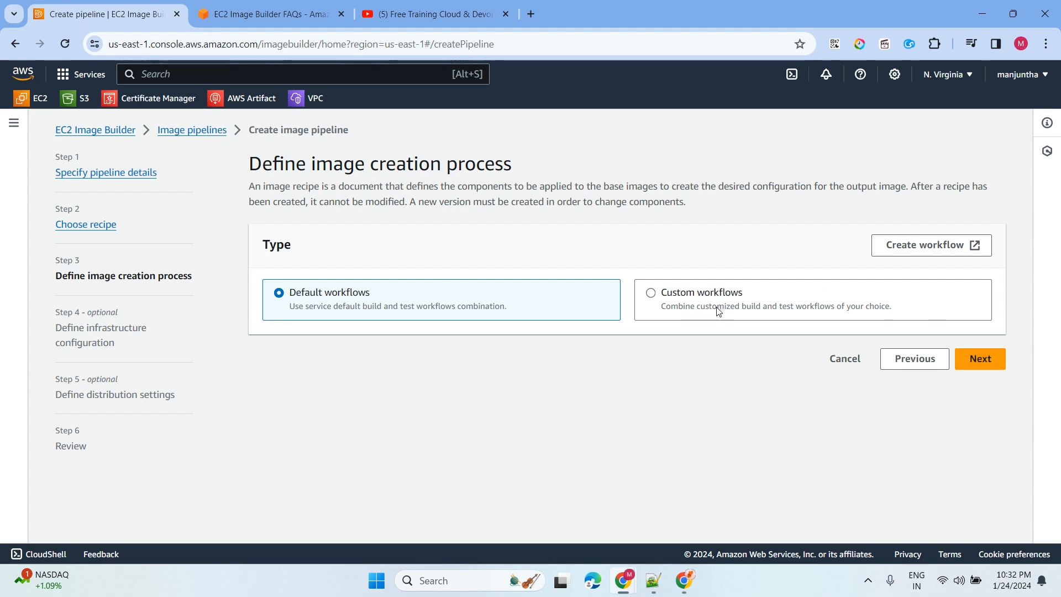
- Accept Default workflows, then accept the service-default infrastructure and instance type
left_click(972, 363)
scroll(488, 234, "down", 3)
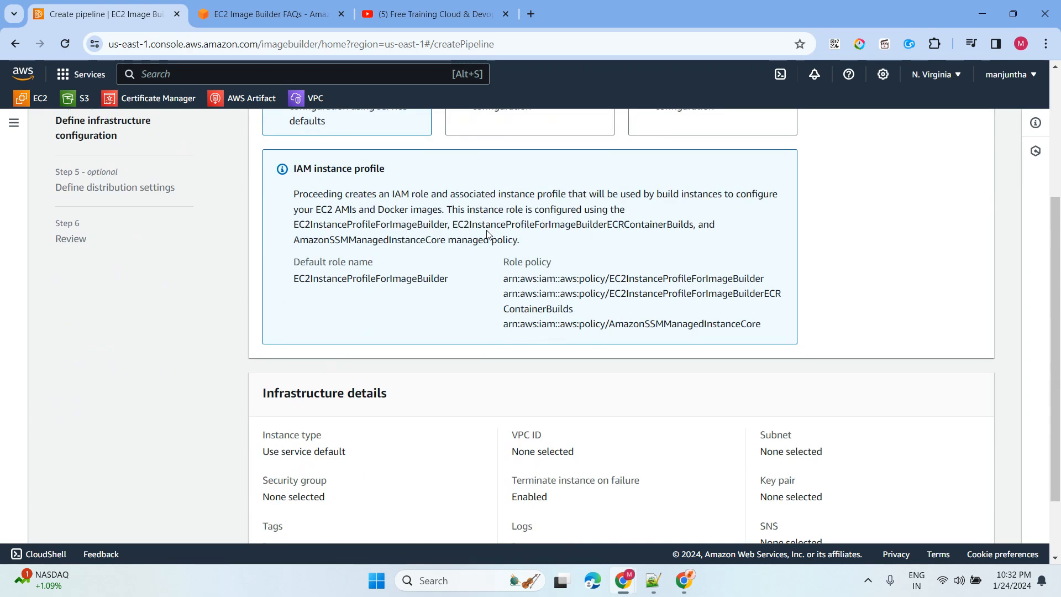
scroll(429, 247, "up", 2)
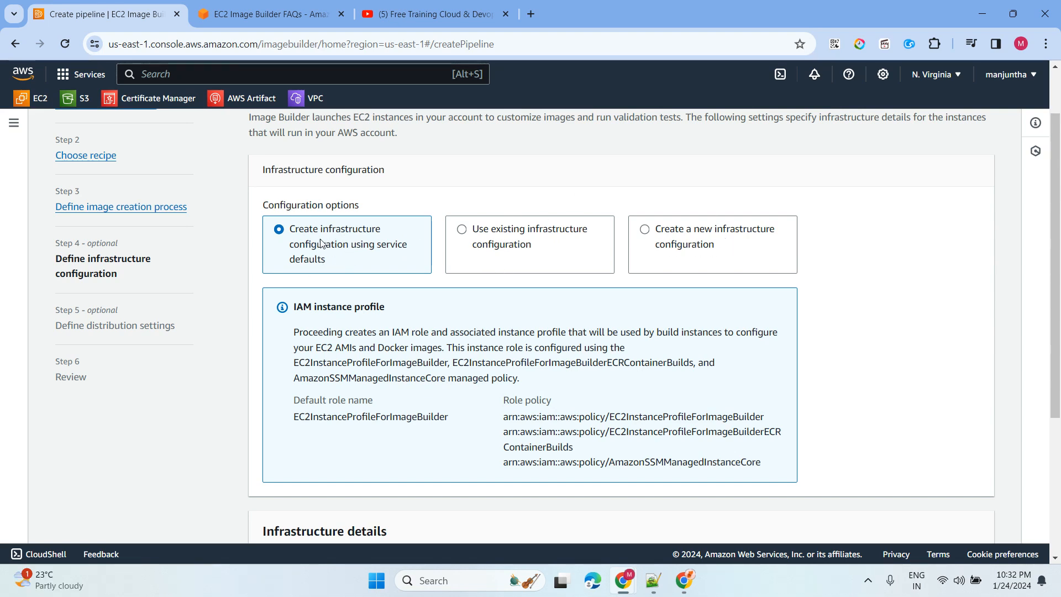
scroll(315, 243, "down", 4)
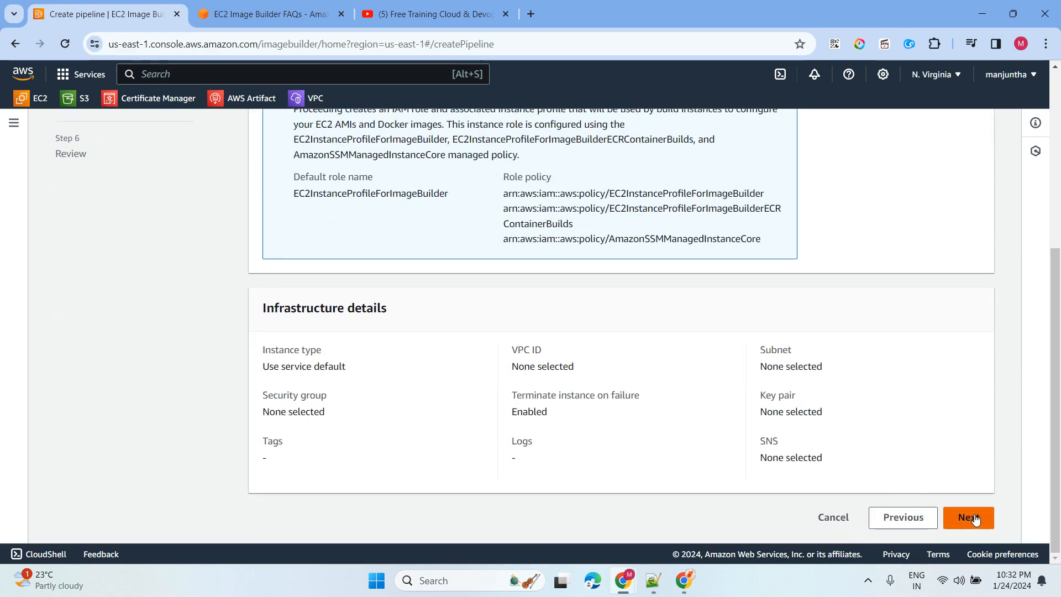
left_click(968, 518)
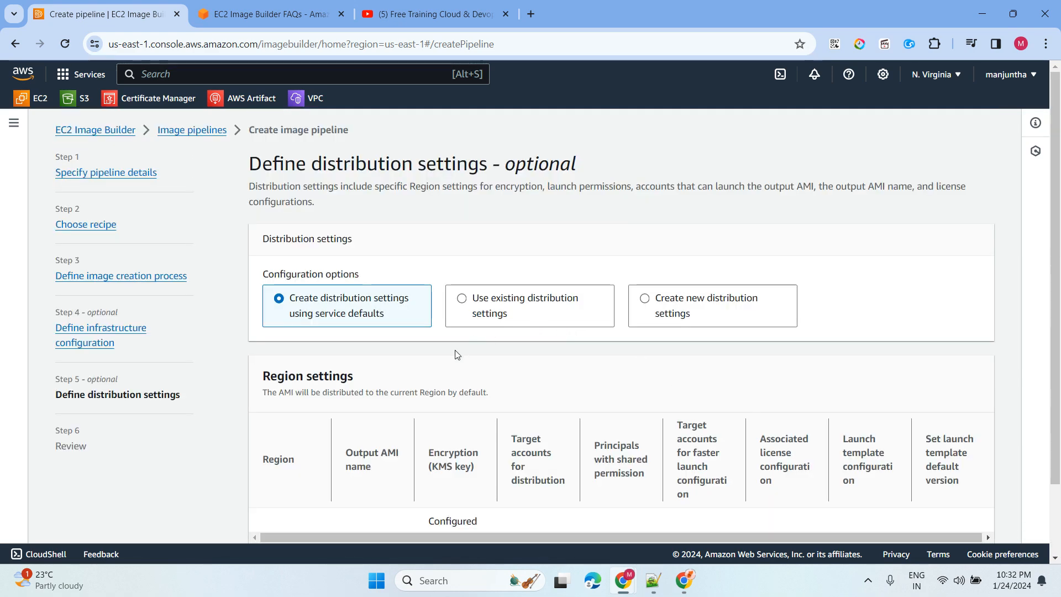
- Keep default distribution to us-east-1, review all settings, and submit the Windose-server pipeline
scroll(457, 354, "down", 2)
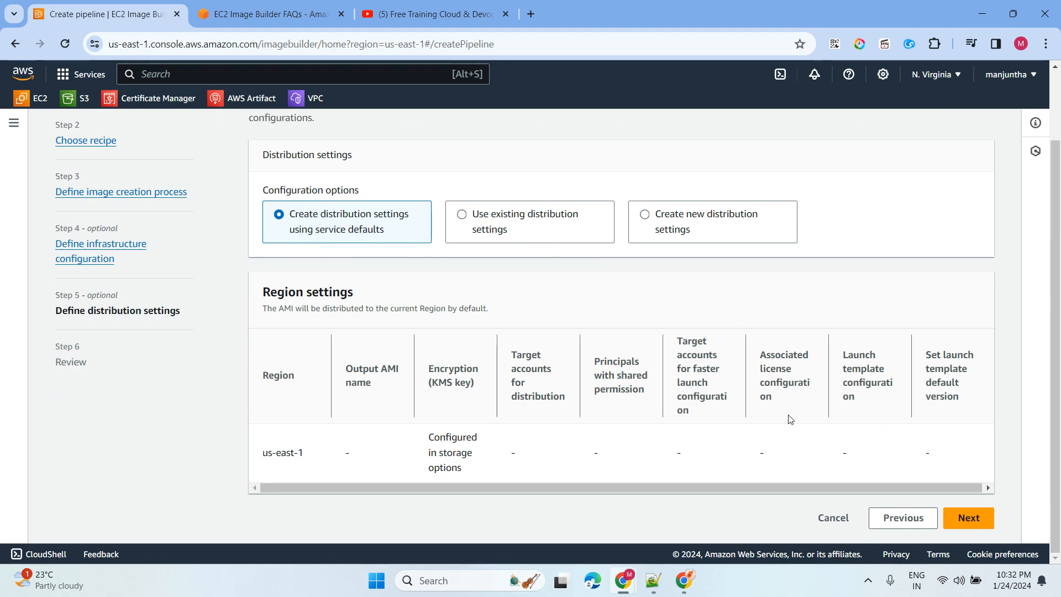
left_click(967, 518)
scroll(541, 341, "down", 15)
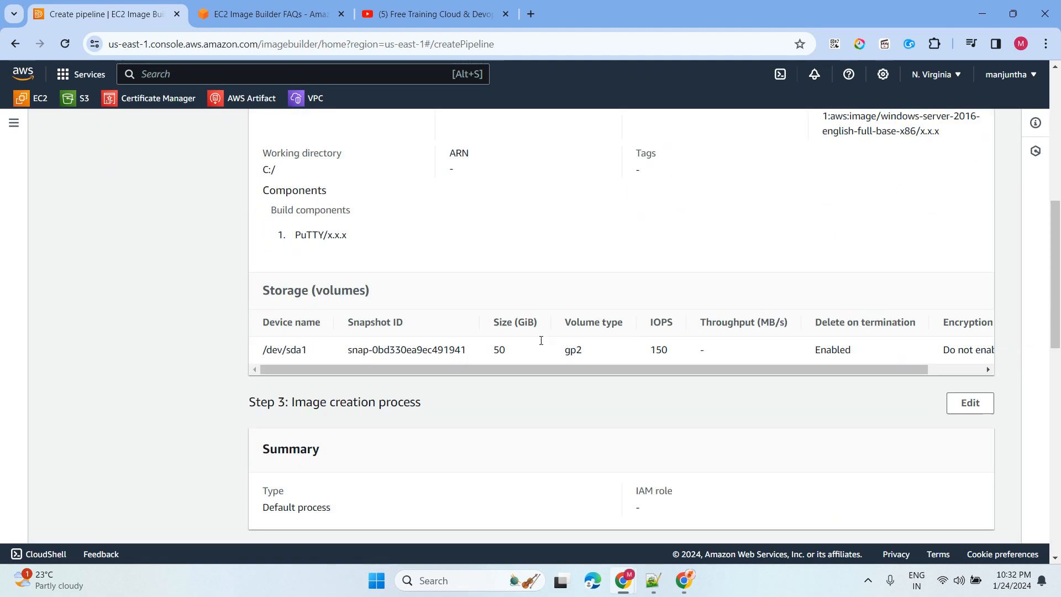
left_click(944, 518)
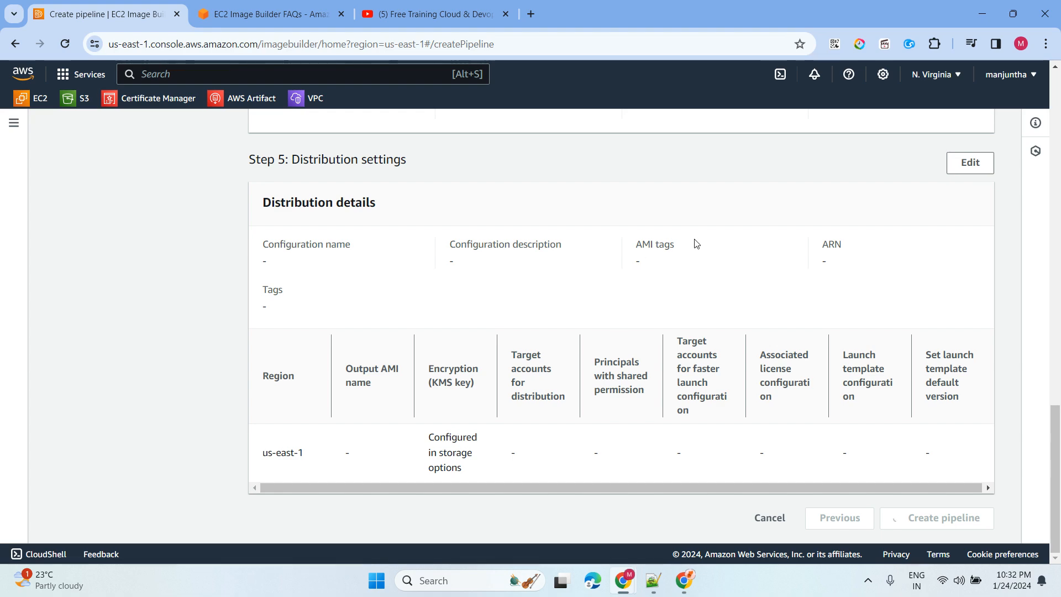
- Run the Windose-server pipeline from Actions and view the details of image 1.0.1/1 while it builds
scroll(722, 309, "down", 3)
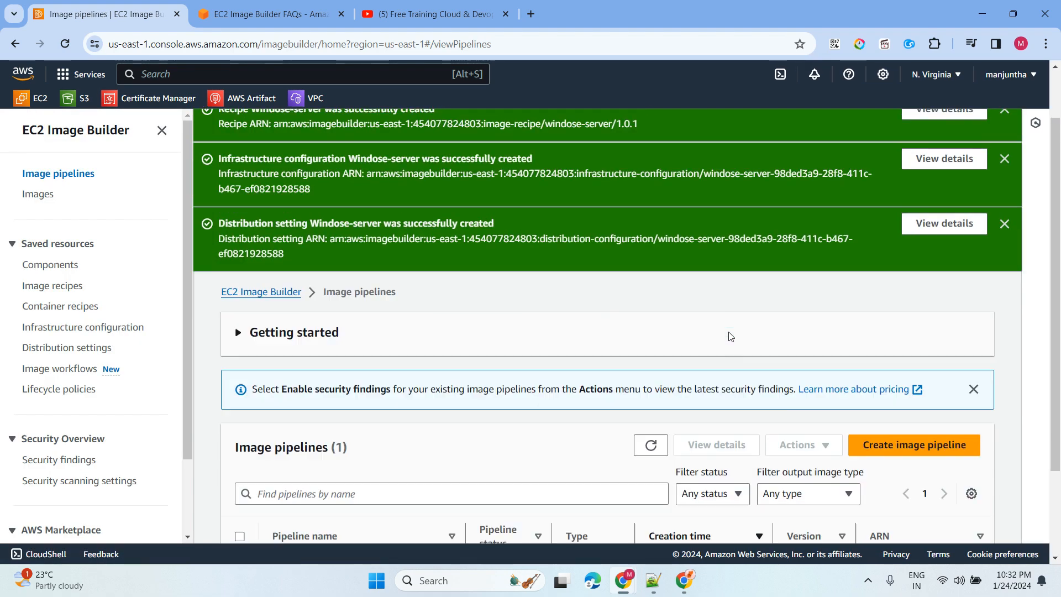
left_click(240, 485)
left_click(802, 329)
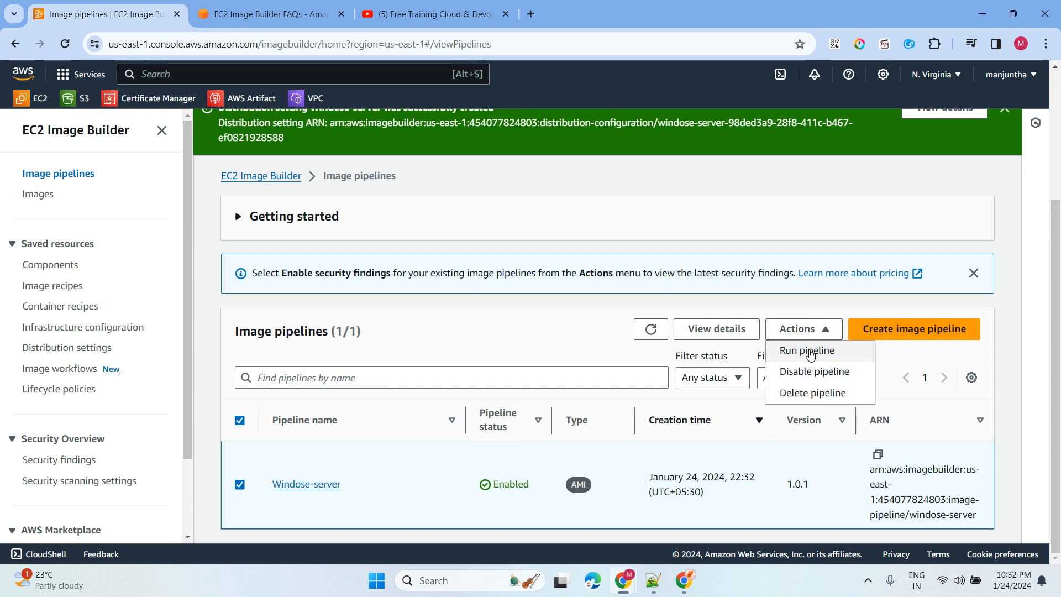
left_click(831, 351)
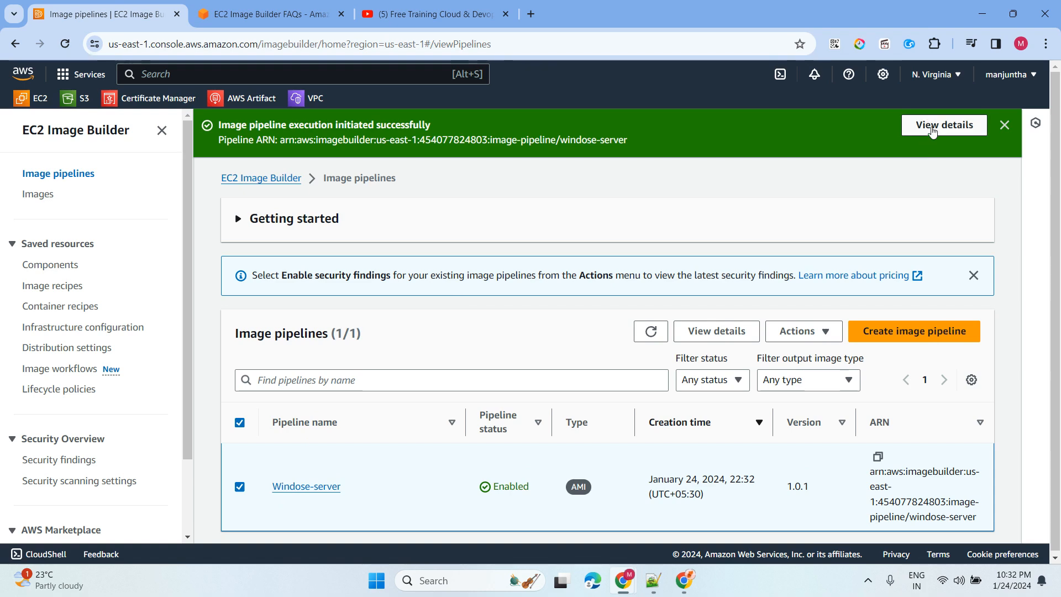
left_click(937, 128)
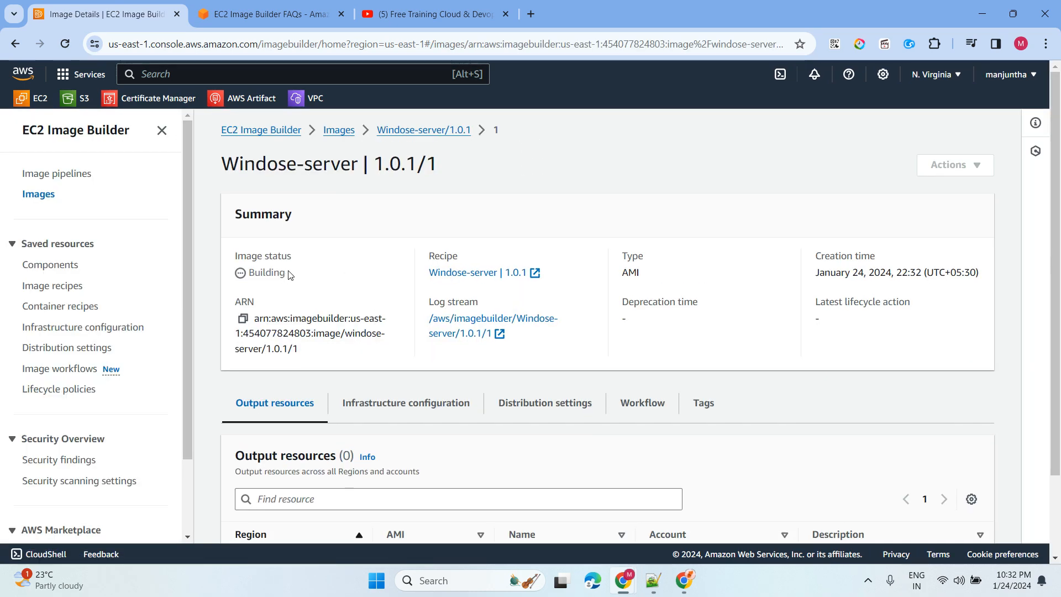
- Inspect the Windose-server build instance in a new EC2 Instances tab with filters cleared, then return to the image
double_click(255, 273)
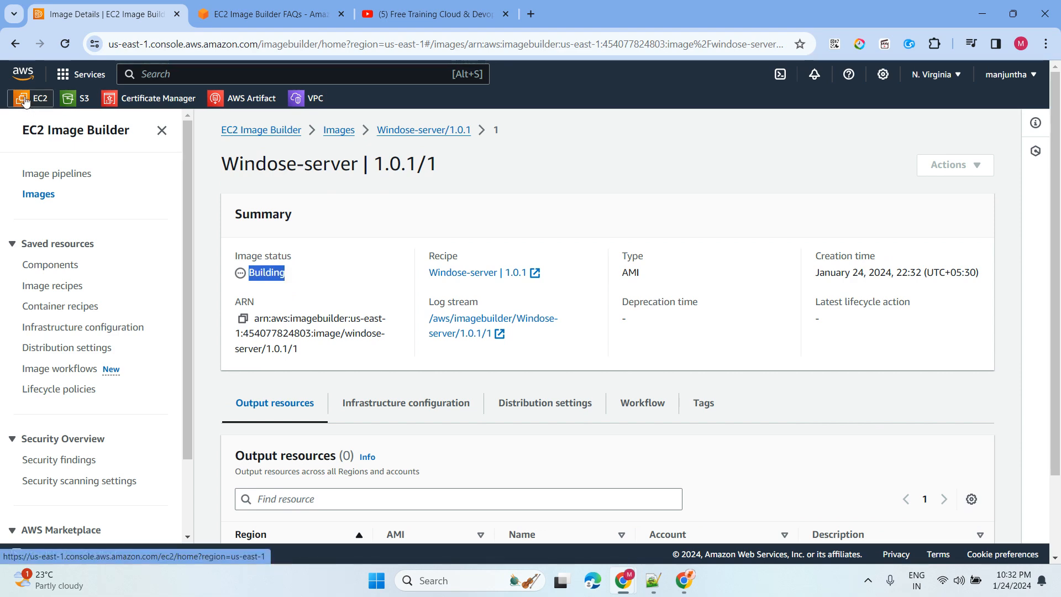
middle_click(53, 108)
left_click(256, 15)
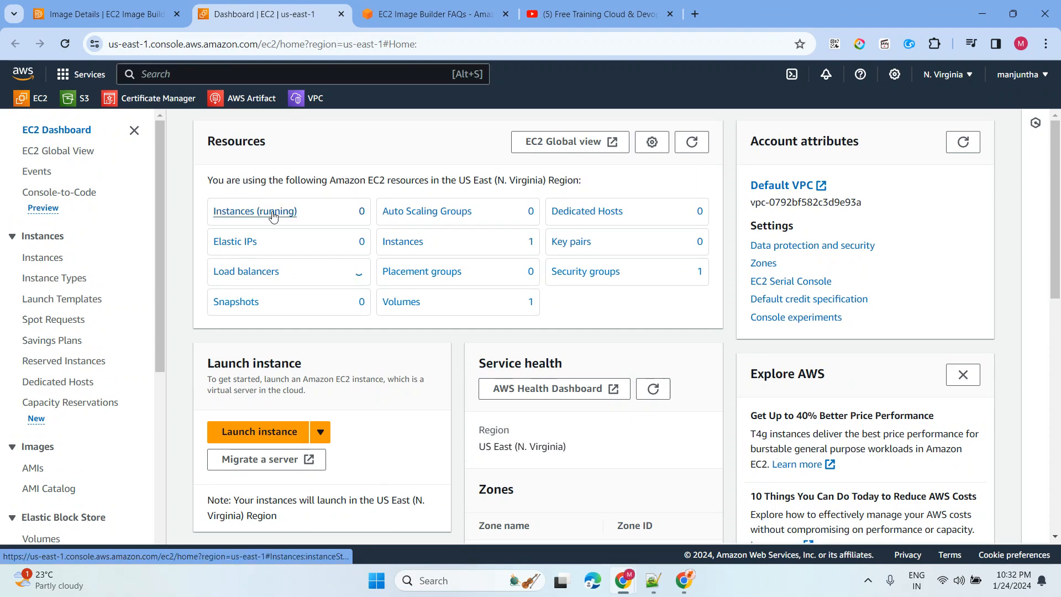
left_click(291, 215)
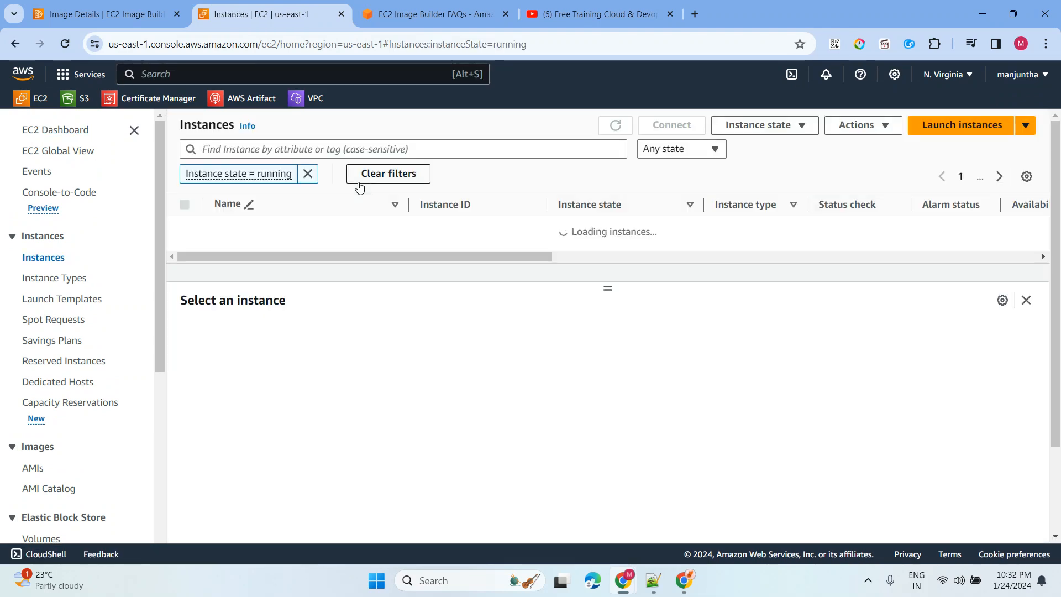
left_click(366, 174)
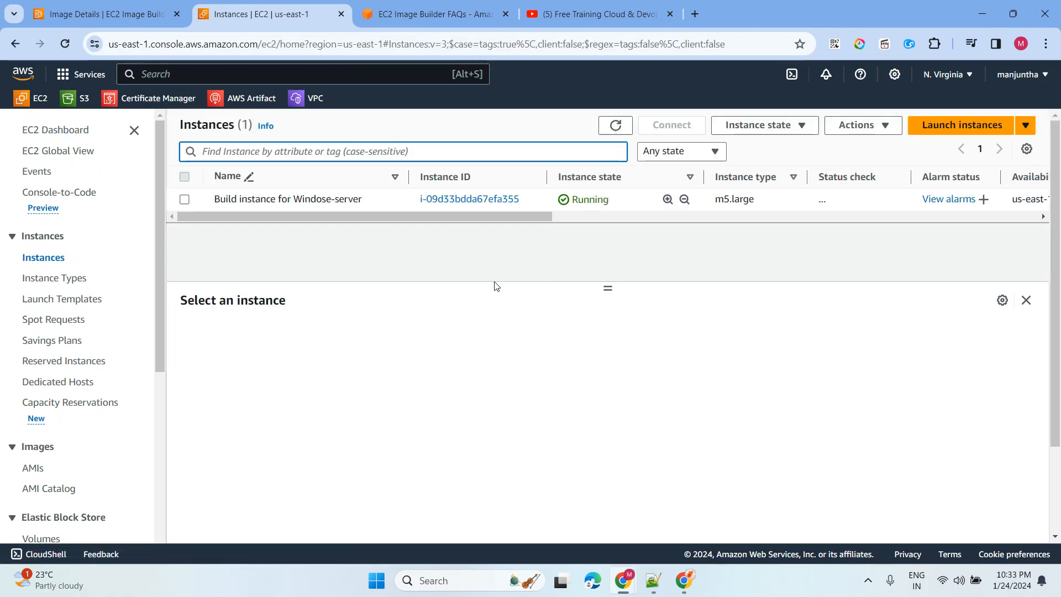
left_click(184, 199)
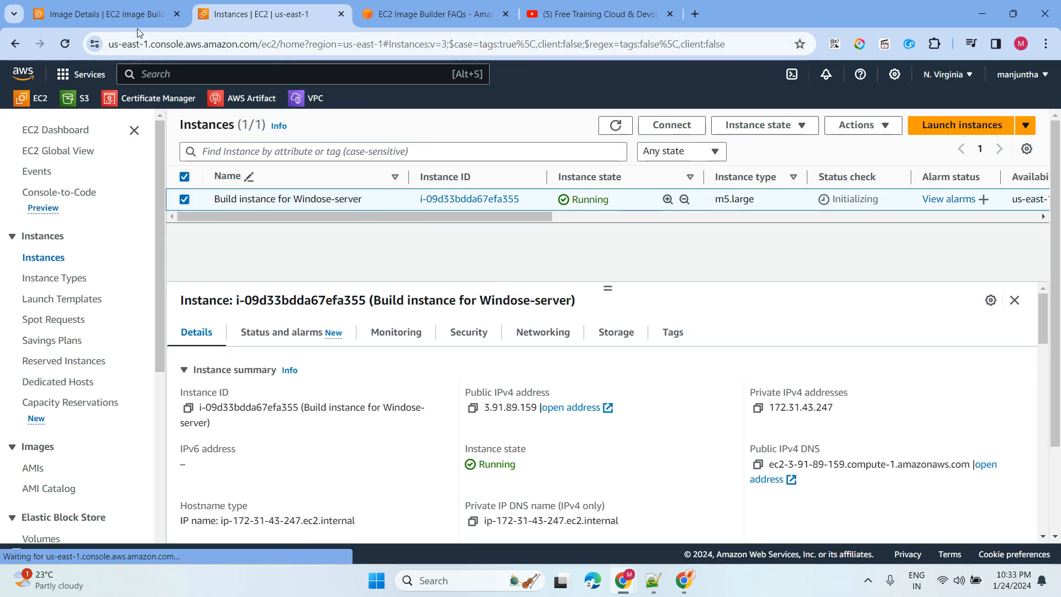
left_click(119, 14)
scroll(450, 280, "down", 2)
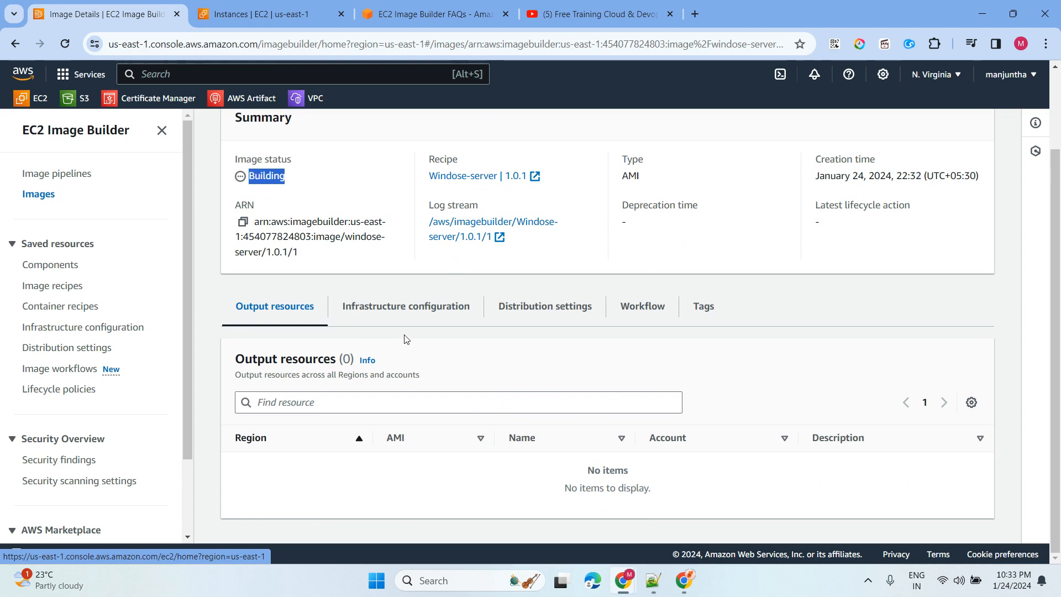
- Show the image's Workflow tab and scroll to its steps table
left_click(636, 307)
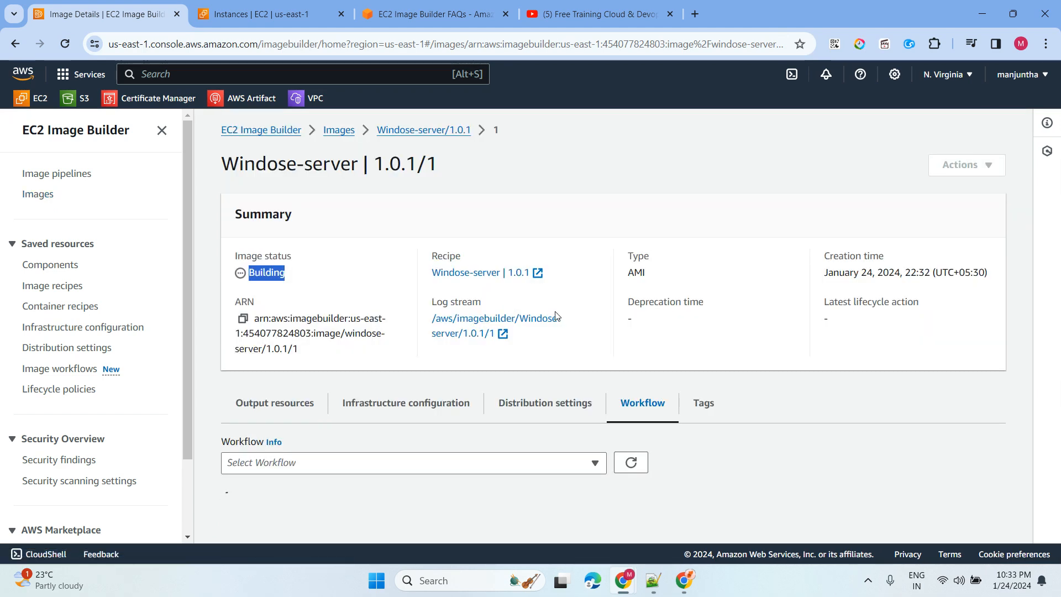
scroll(557, 316, "down", 6)
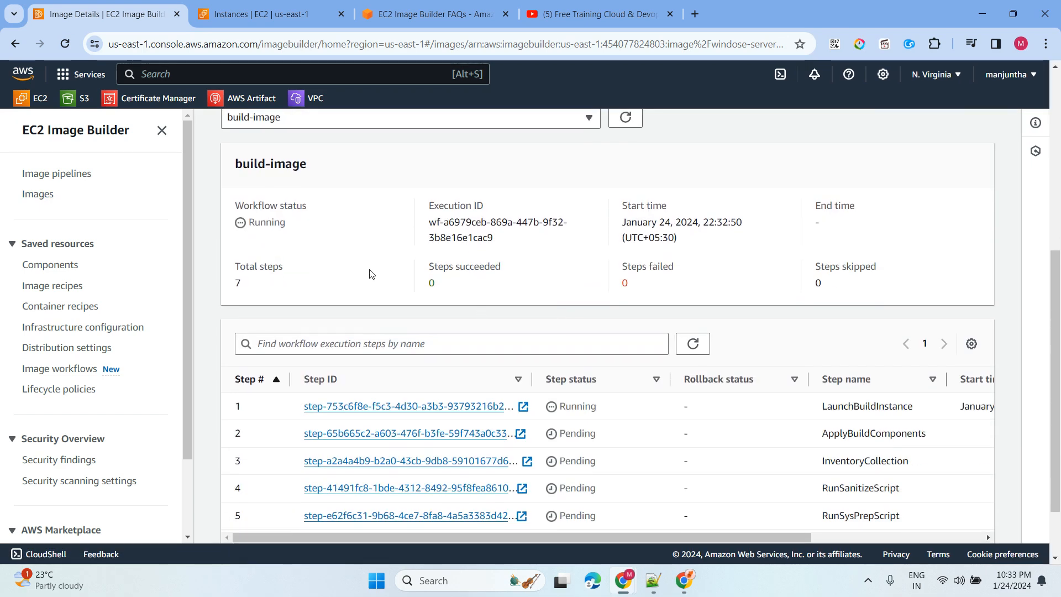
left_click_drag(247, 231, 327, 235)
scroll(455, 311, "down", 2)
left_click_drag(822, 330, 929, 498)
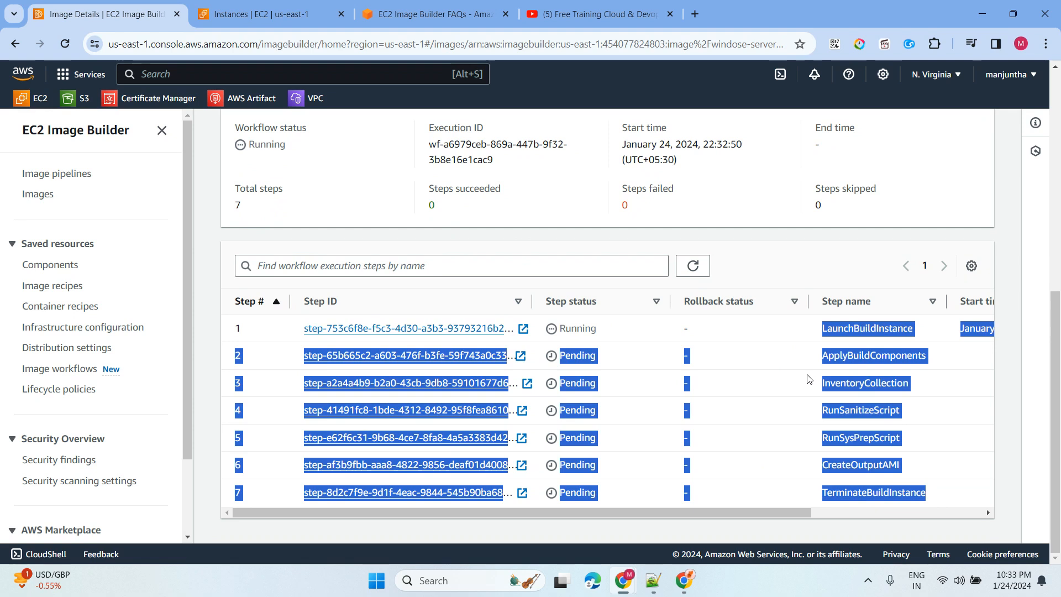
- Highlight the workflow step names from LaunchBuildInstance through TerminateBuildInstance
left_click(728, 210)
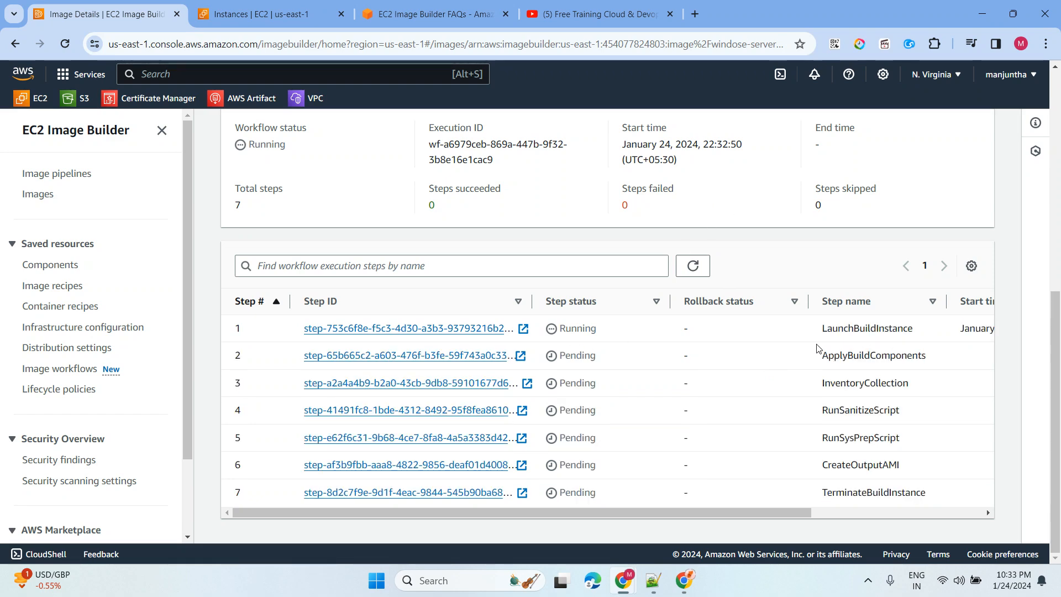
left_click_drag(818, 339, 922, 340)
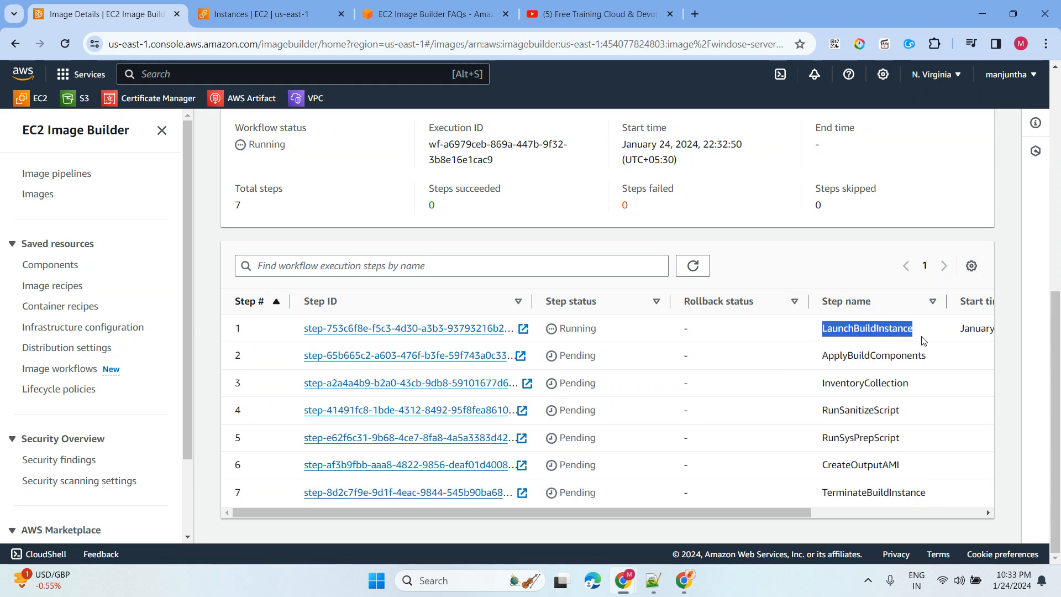
left_click_drag(819, 360, 936, 360)
left_click_drag(814, 392, 914, 388)
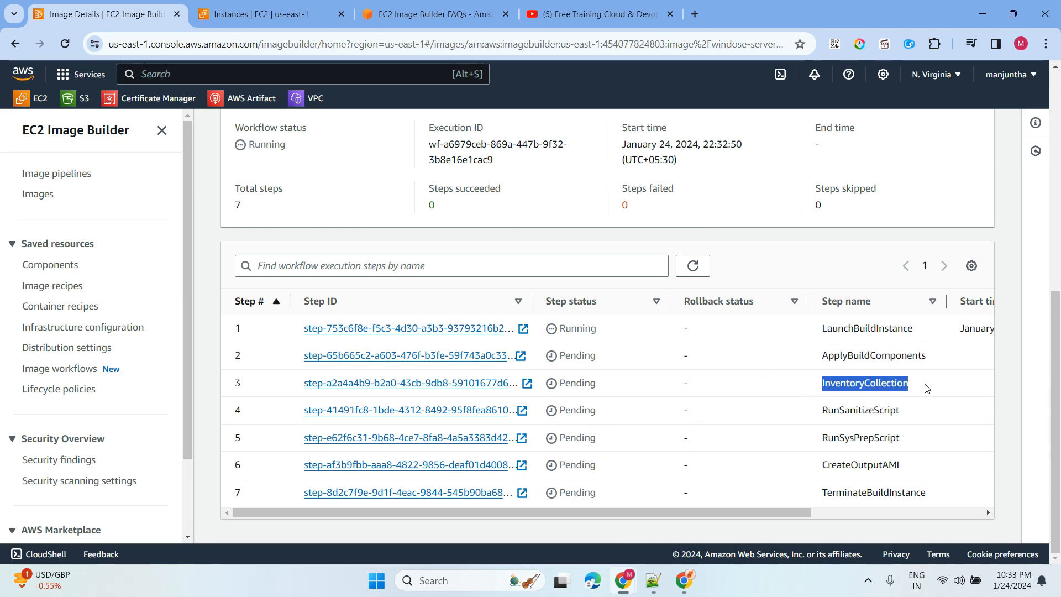
left_click_drag(820, 414, 922, 419)
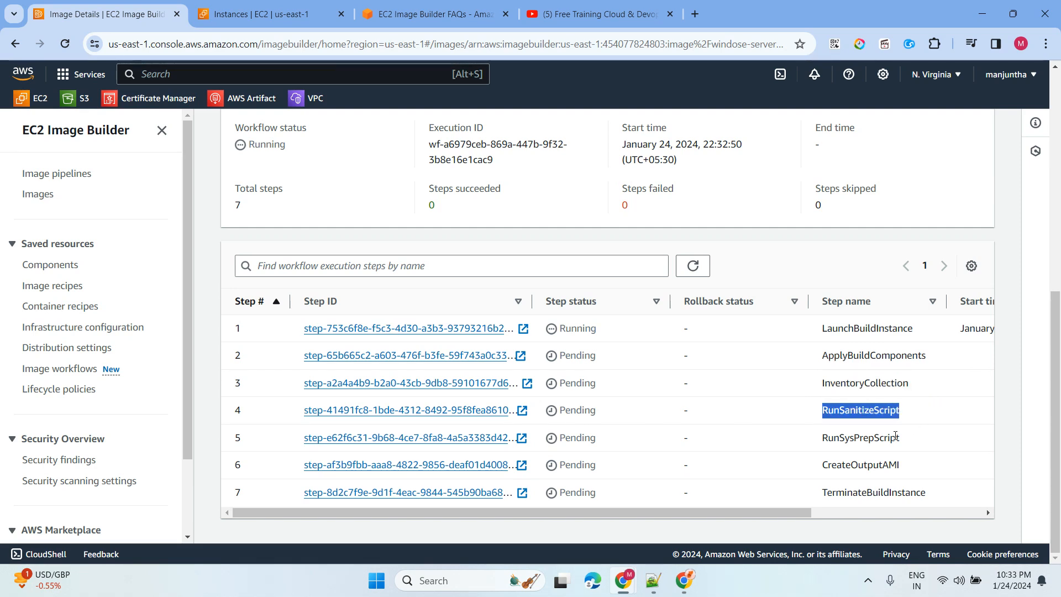
left_click_drag(820, 441, 939, 440)
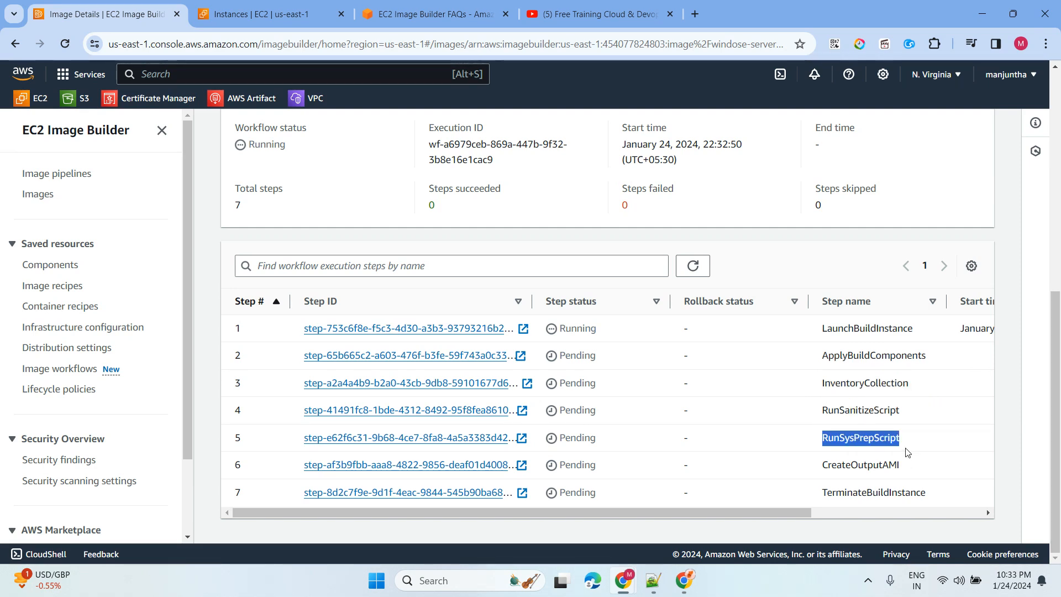
left_click_drag(821, 466, 919, 470)
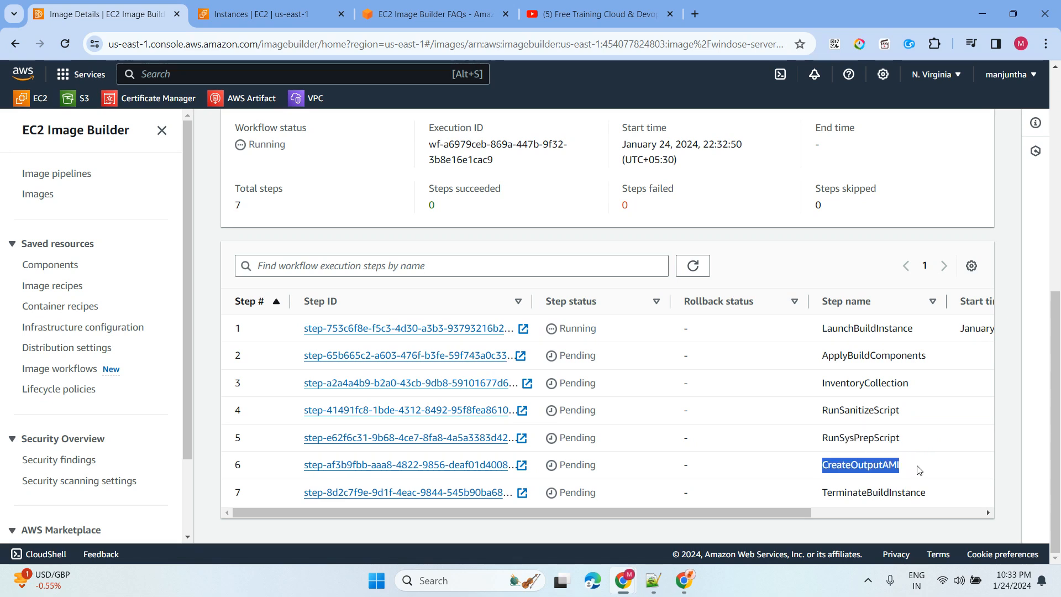
left_click_drag(816, 498, 947, 499)
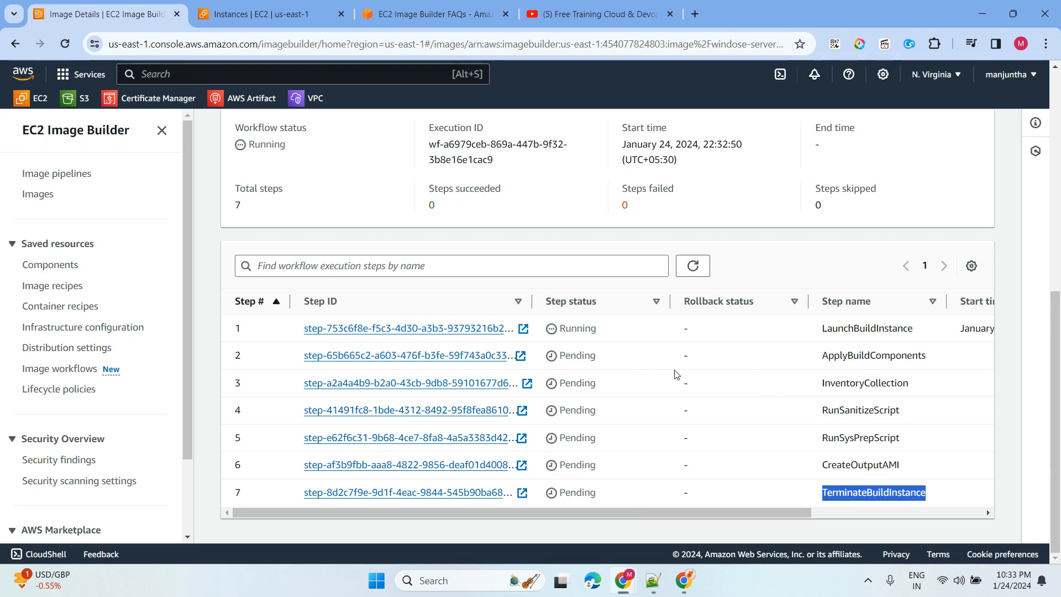
- Open the build's Log stream link from the Summary in a new tab
scroll(677, 375, "up", 5)
scroll(486, 294, "up", 1)
left_click(473, 245)
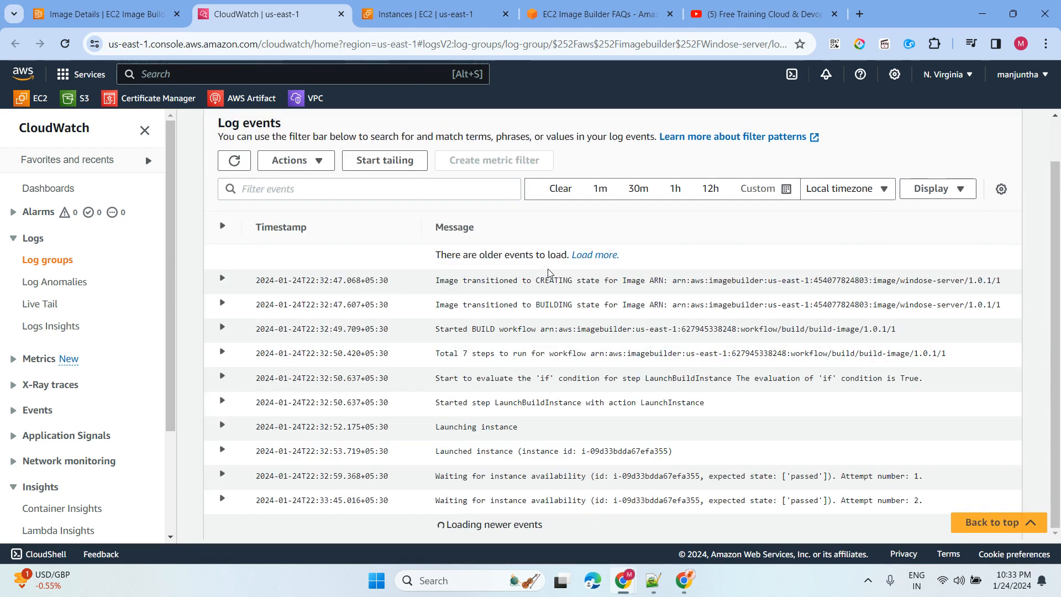
- Filter the build log to the last 1m, inspect the latest event, then list owned AMIs
left_click(600, 189)
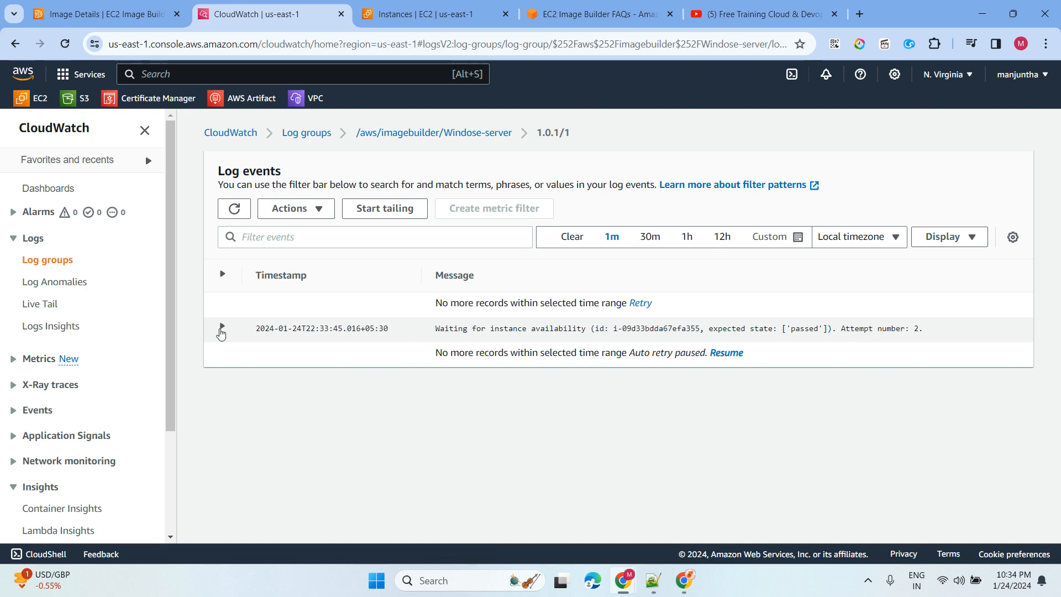
left_click(223, 329)
left_click(222, 329)
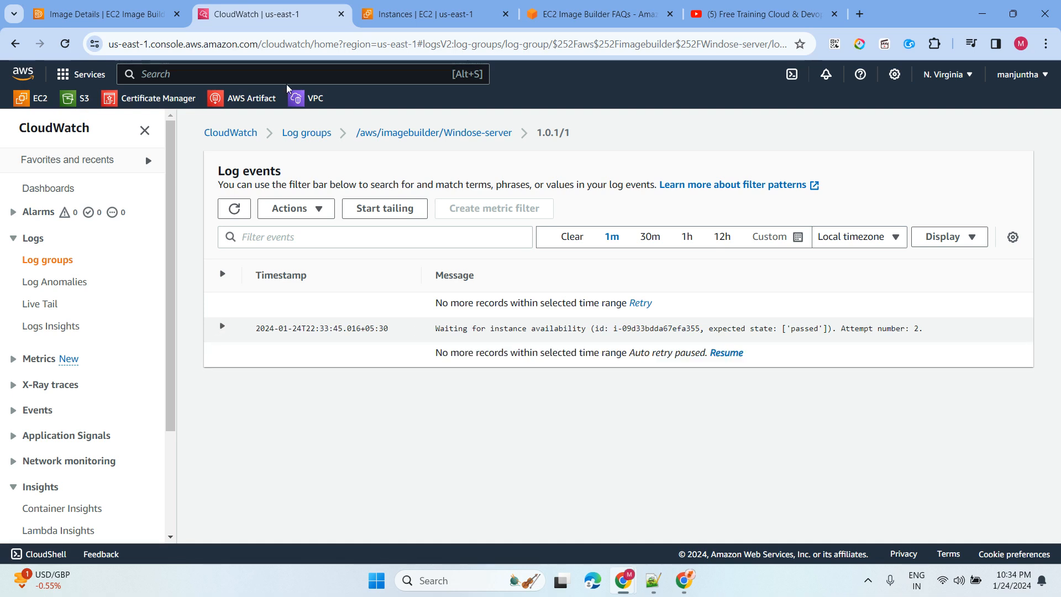
left_click(439, 15)
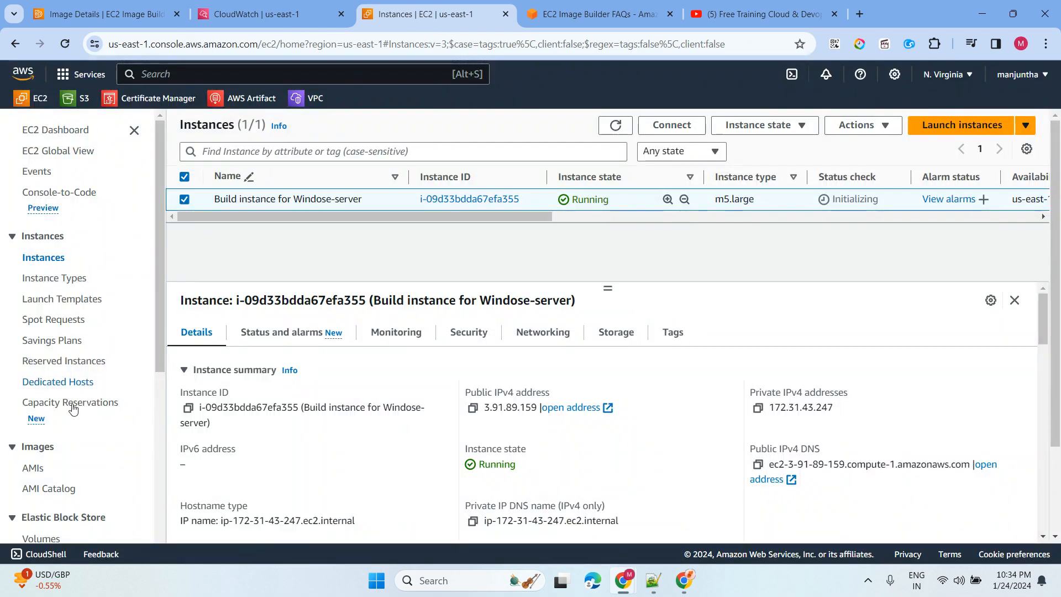
left_click(33, 468)
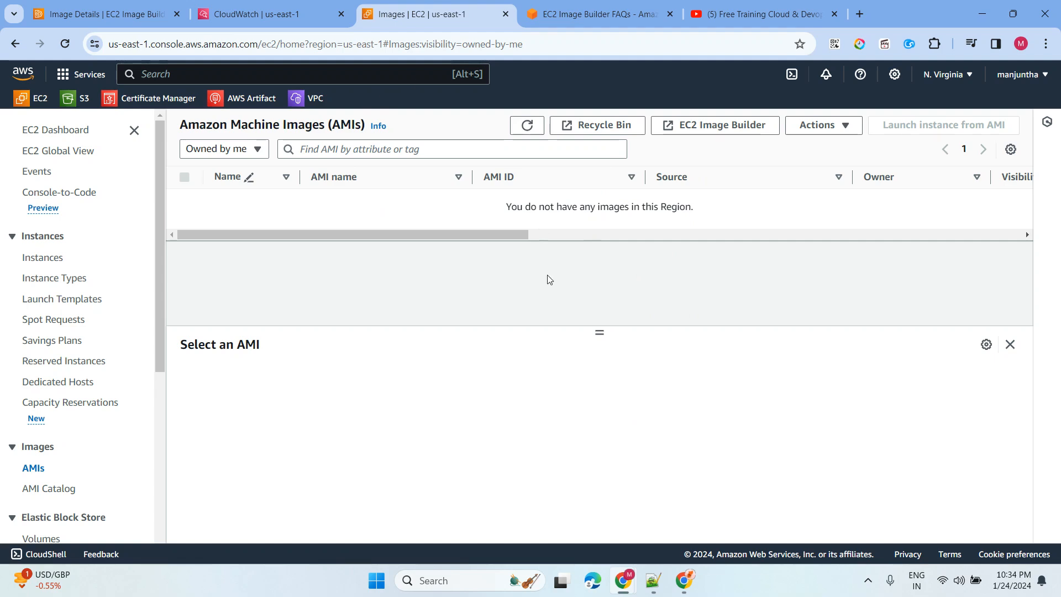
- Recheck the Windose-server 1.0.1 image details showing Building, then go to Image pipelines
left_click(259, 14)
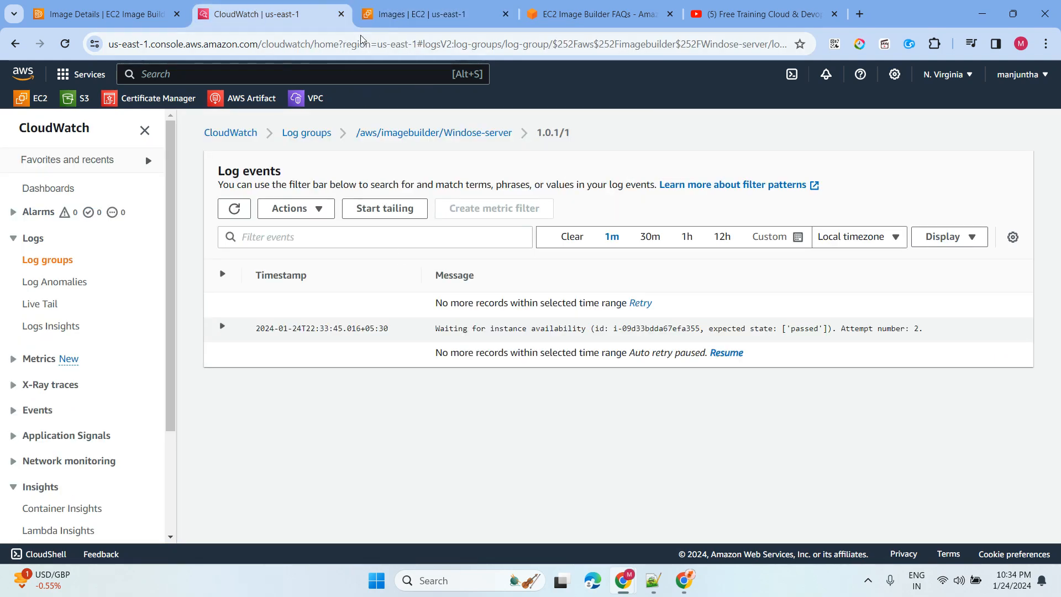
left_click(102, 14)
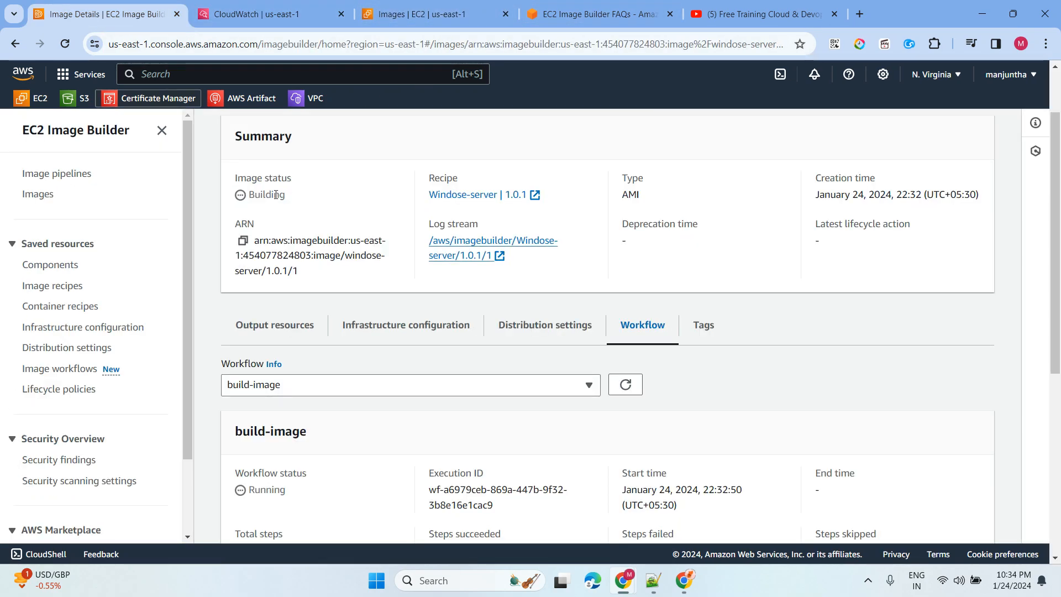
scroll(467, 343, "down", 1)
scroll(473, 351, "down", 4)
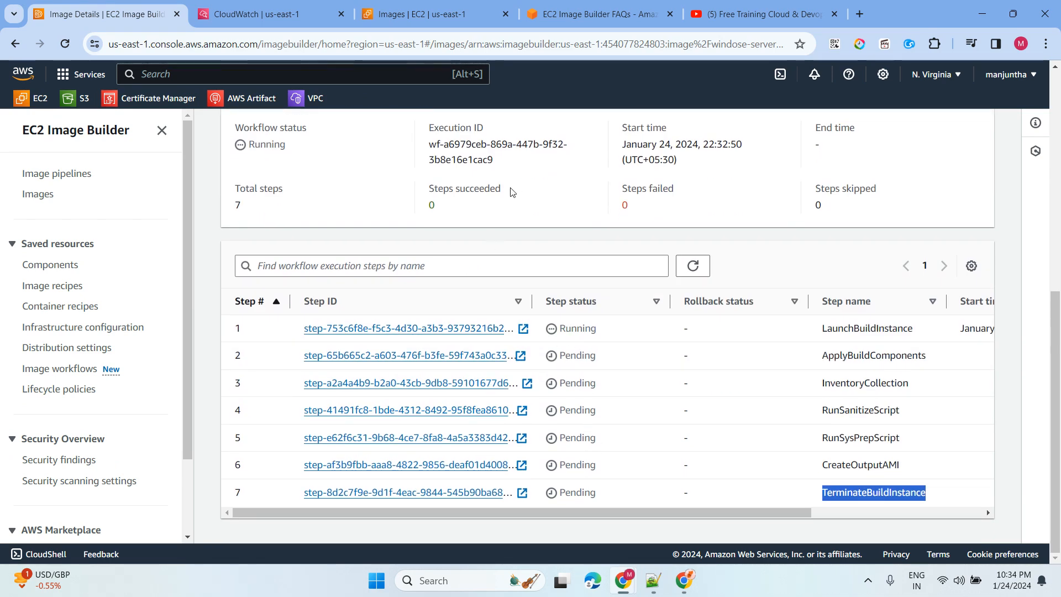
scroll(513, 192, "up", 5)
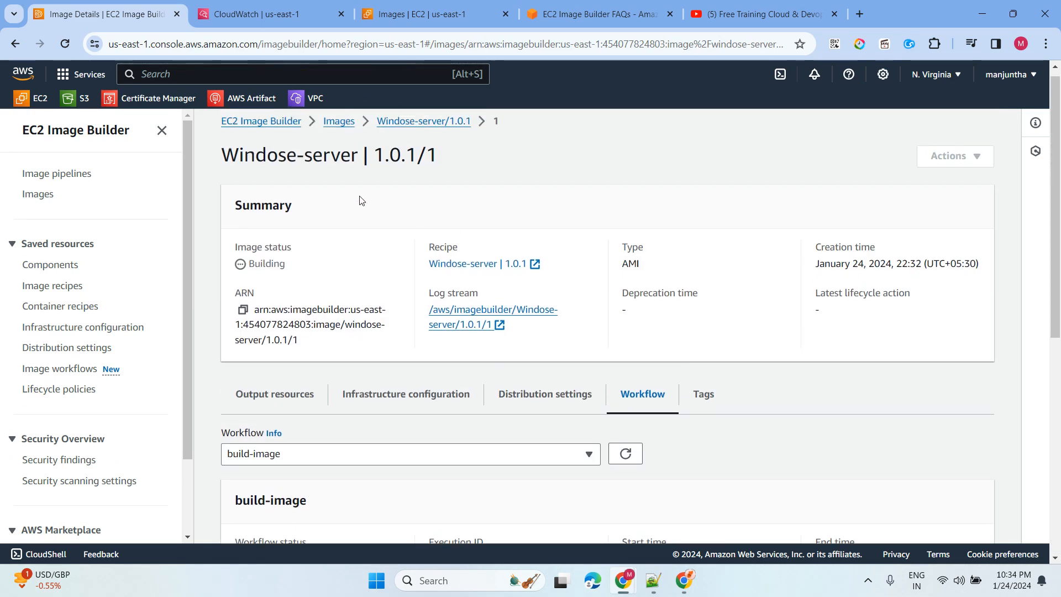
left_click(340, 120)
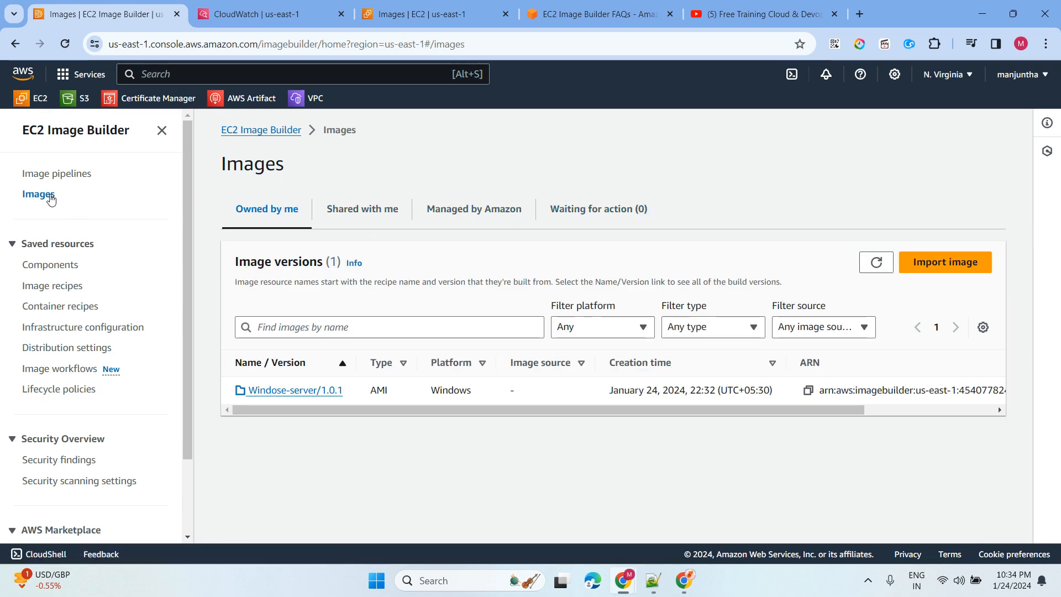
left_click(295, 391)
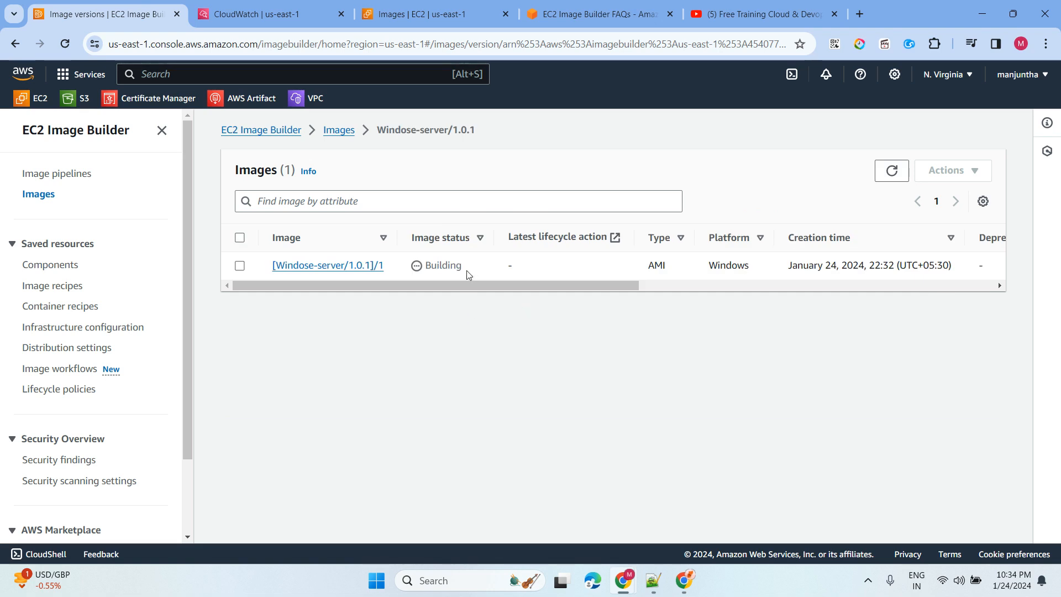
left_click_drag(469, 271, 423, 267)
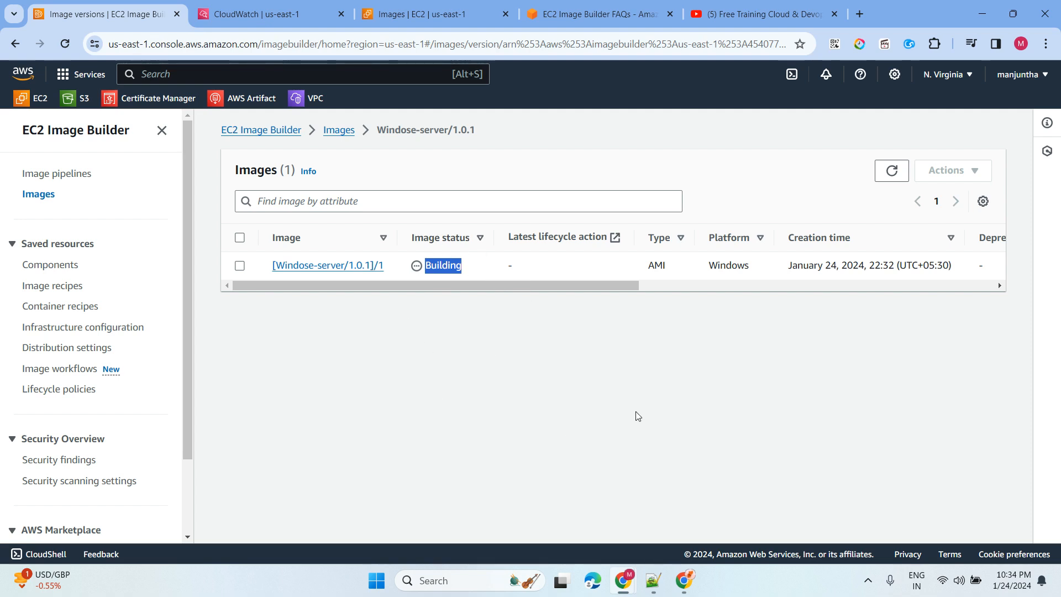
left_click(48, 179)
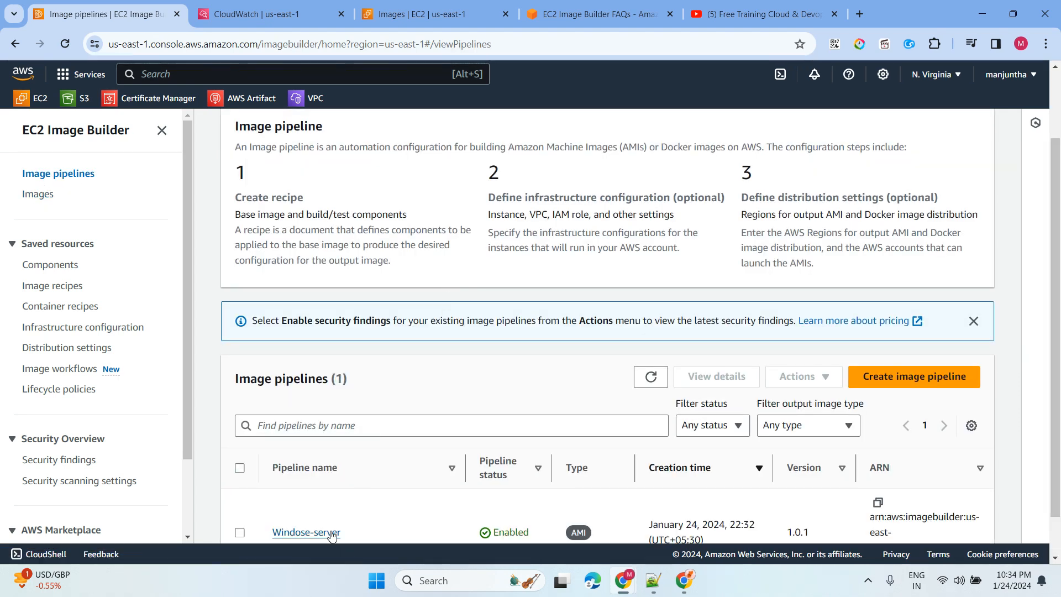
- Open the Windose-server pipeline and refresh Output images until 1.0.1/1 shows Testing
left_click(331, 533)
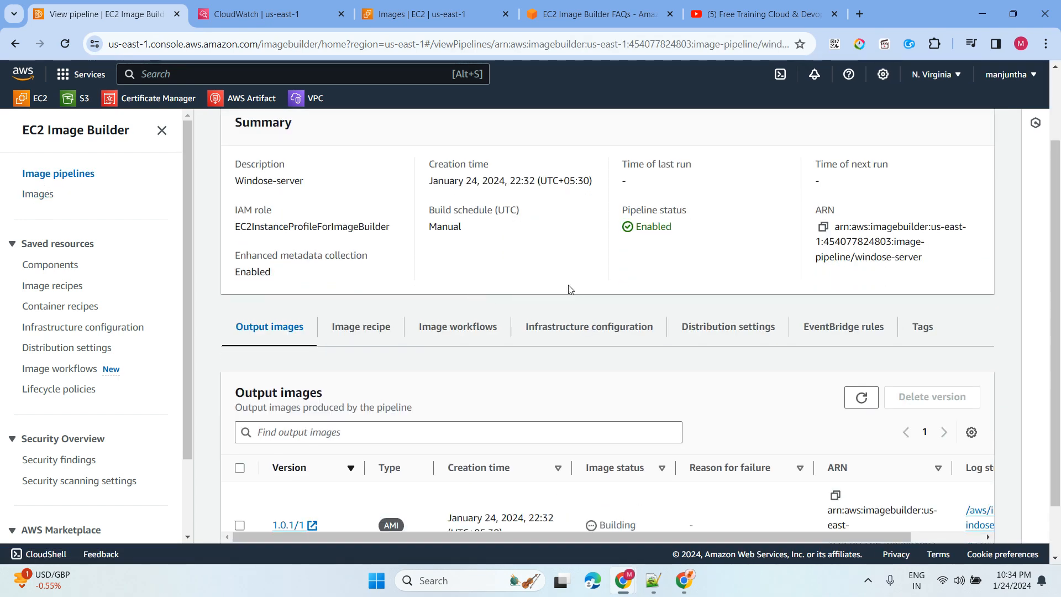
scroll(479, 355, "down", 1)
left_click_drag(653, 472, 589, 469)
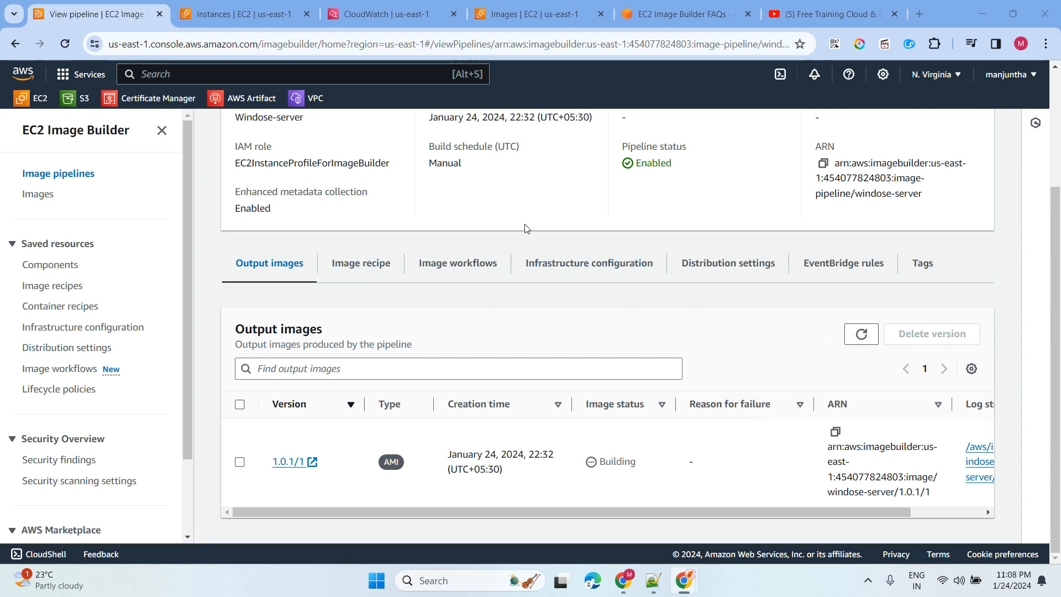
double_click(864, 336)
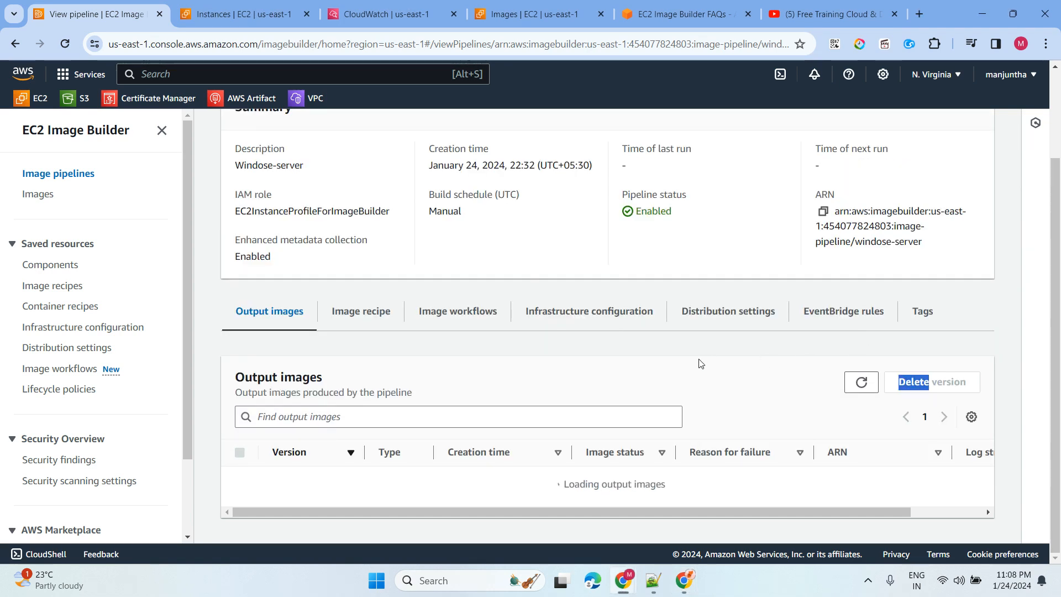
scroll(699, 360, "down", 1)
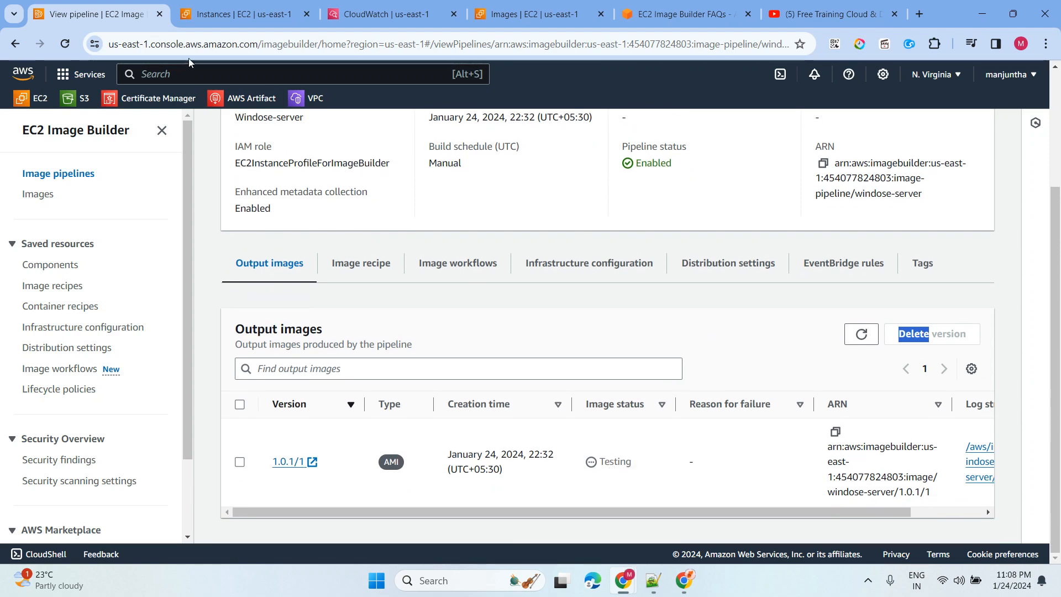
- Refresh Instances to see the build instance Terminated and select the running Test instance
left_click(233, 14)
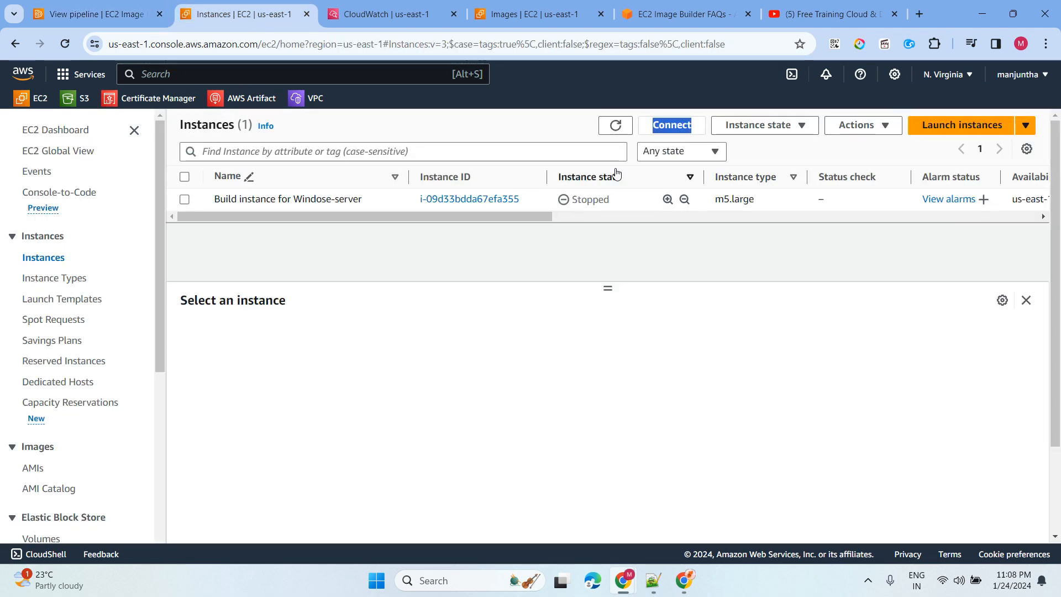
left_click(615, 126)
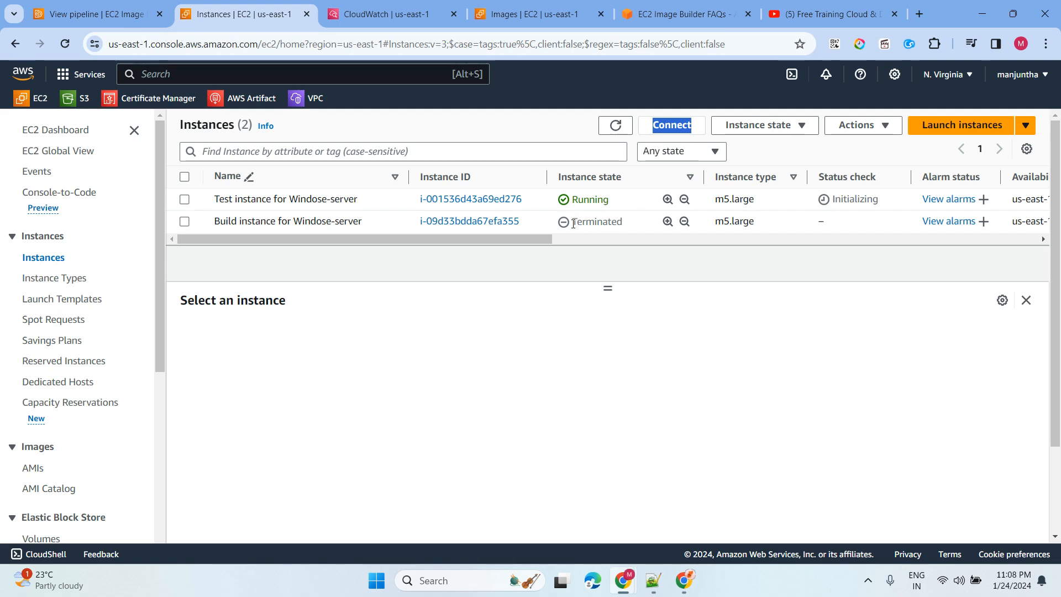
left_click_drag(573, 222, 640, 227)
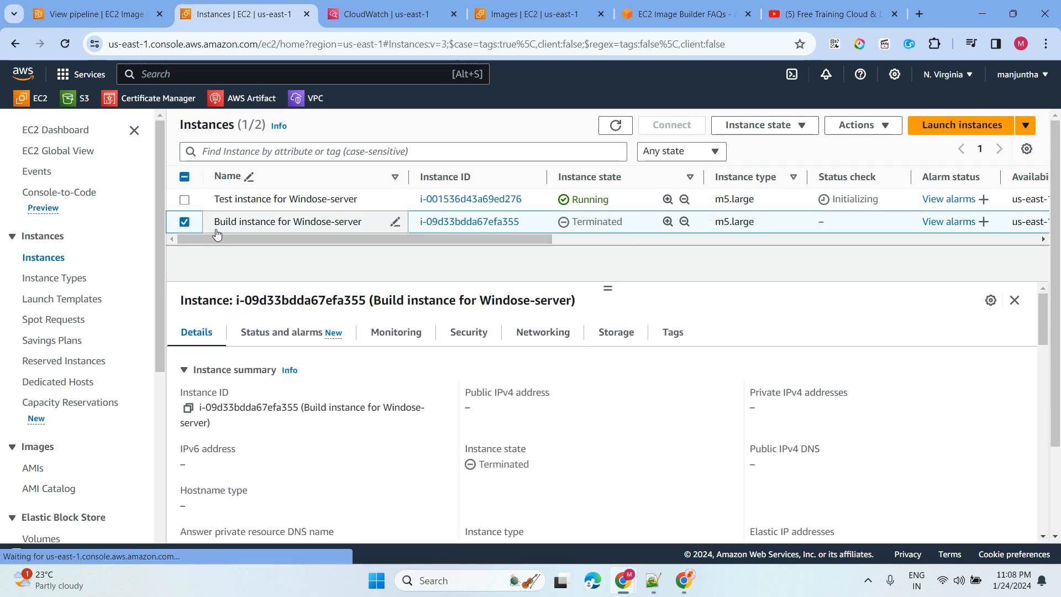
left_click(187, 223)
left_click(184, 200)
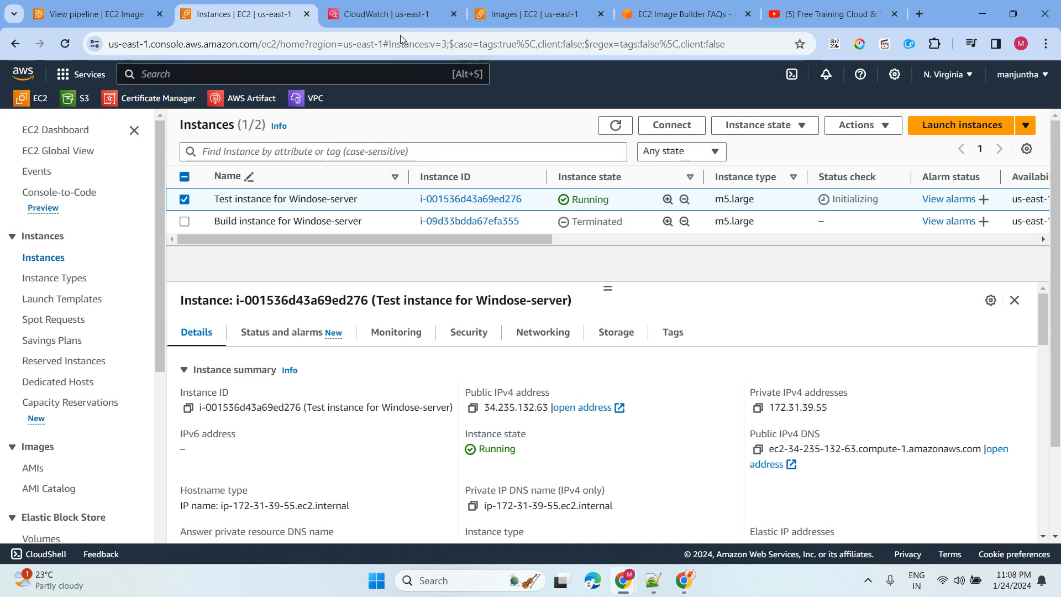
- Refresh the CloudWatch build log and expand the Attempt number 5 event
left_click(387, 13)
left_click(233, 216)
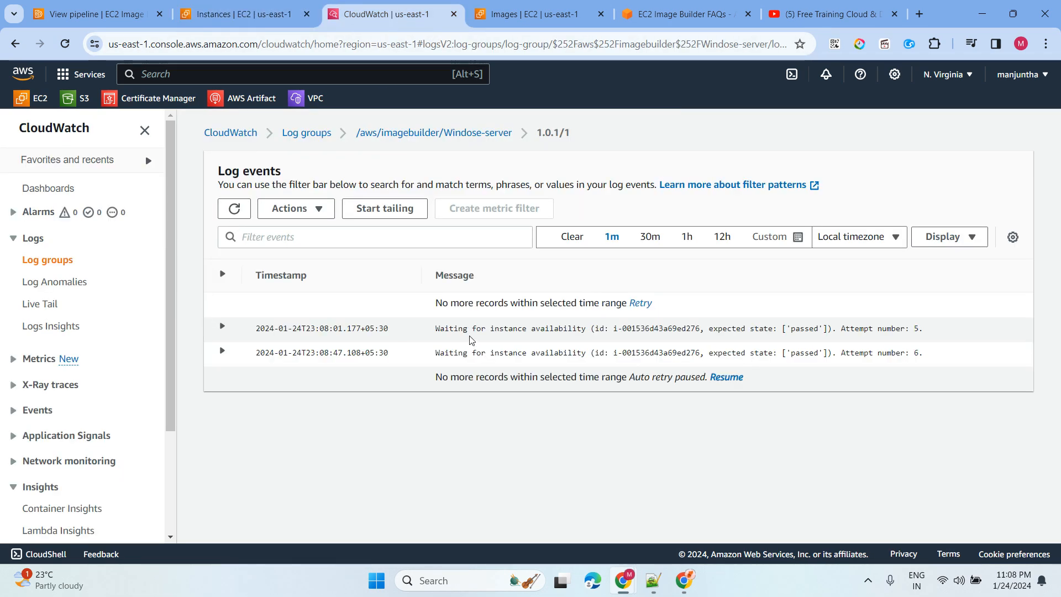
left_click(231, 333)
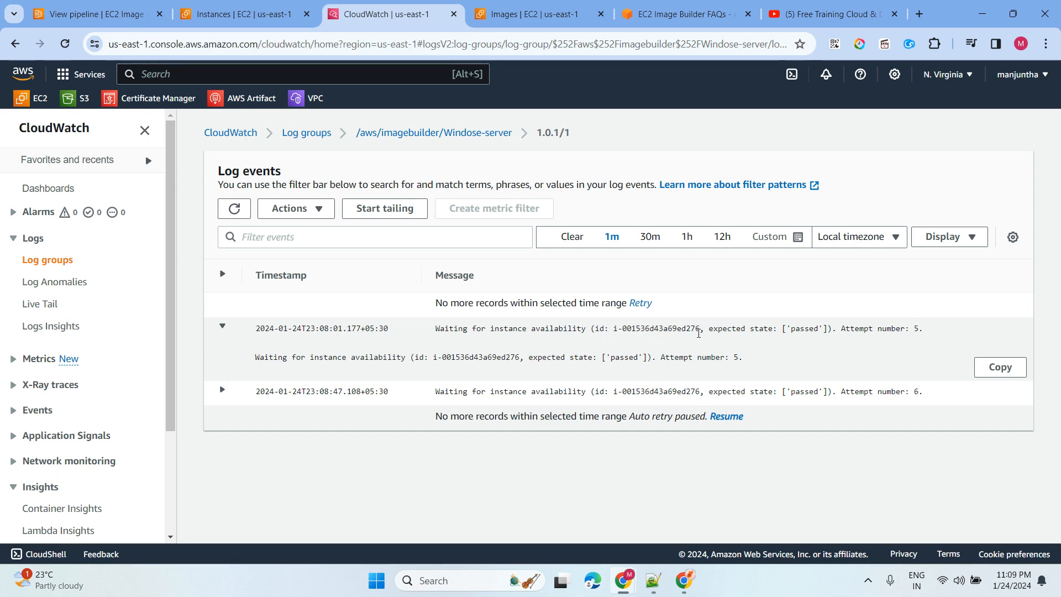
left_click(262, 21)
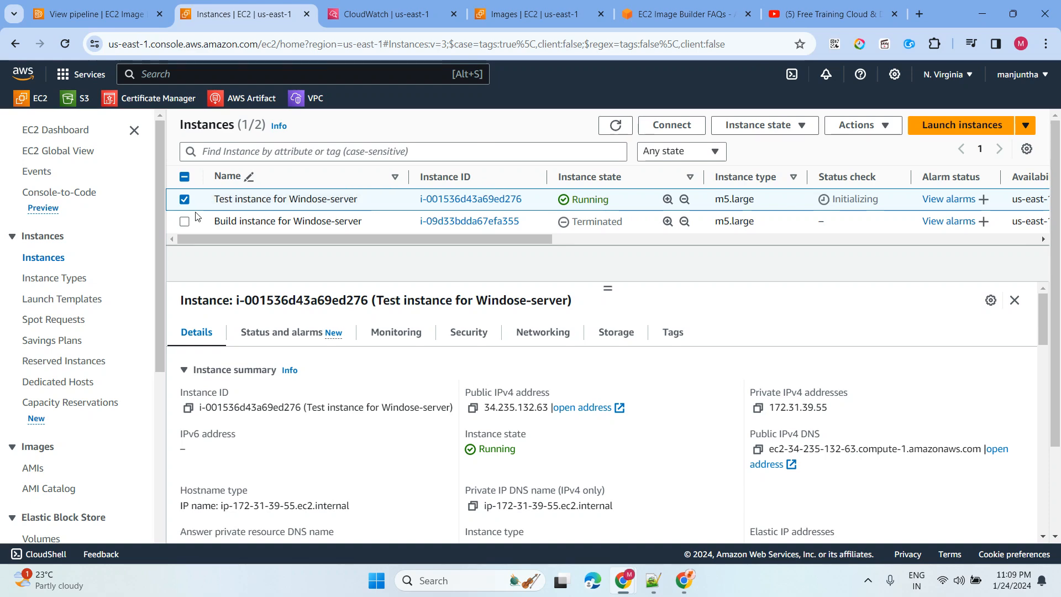
key("ctrl+Tab")
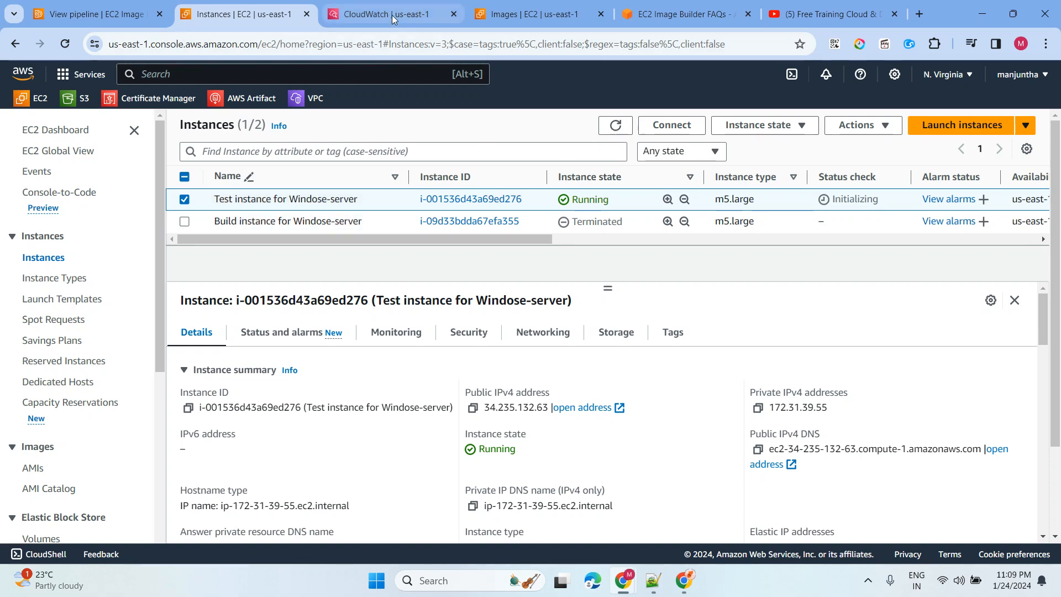
- Refresh the owned AMIs list to confirm the Windows AMI is Available, then return to the pipeline
left_click(526, 20)
left_click(520, 127)
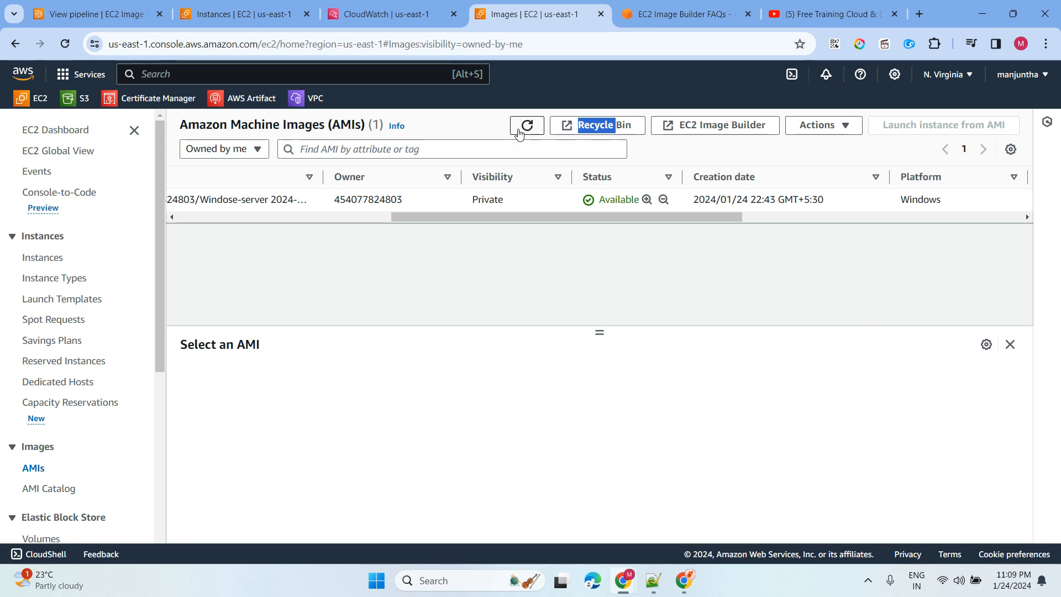
left_click_drag(322, 217, 721, 227)
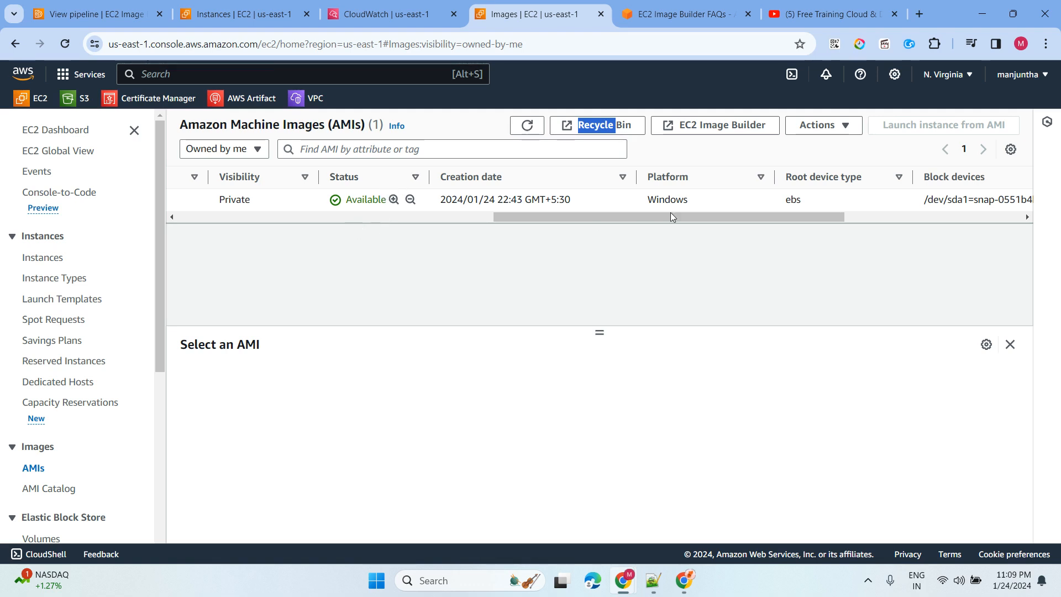
left_click(94, 17)
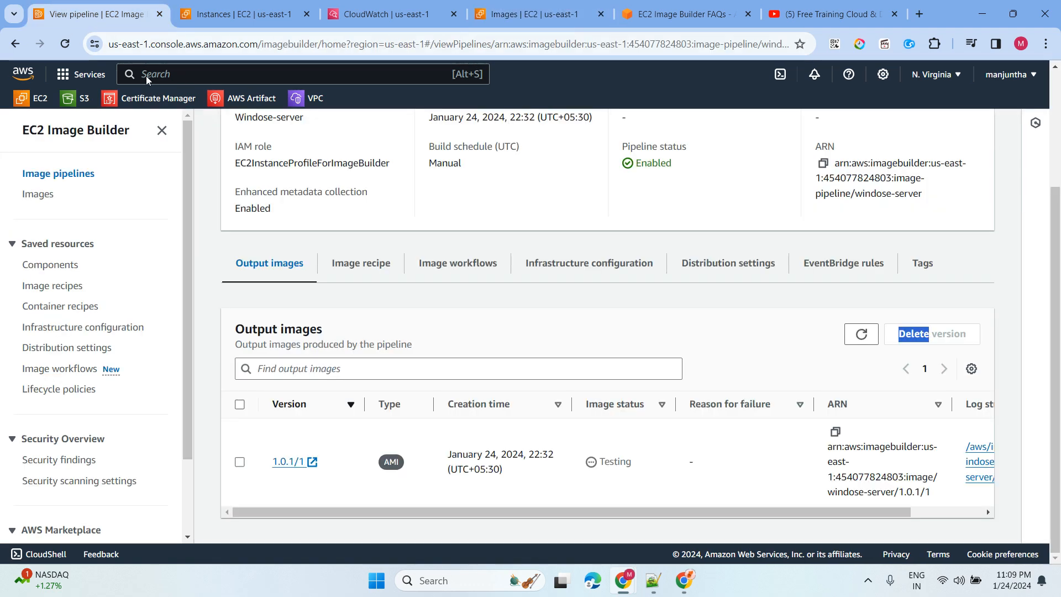
- Refresh Output images and review the 1.0.1/1 image's workflow steps
left_click(862, 334)
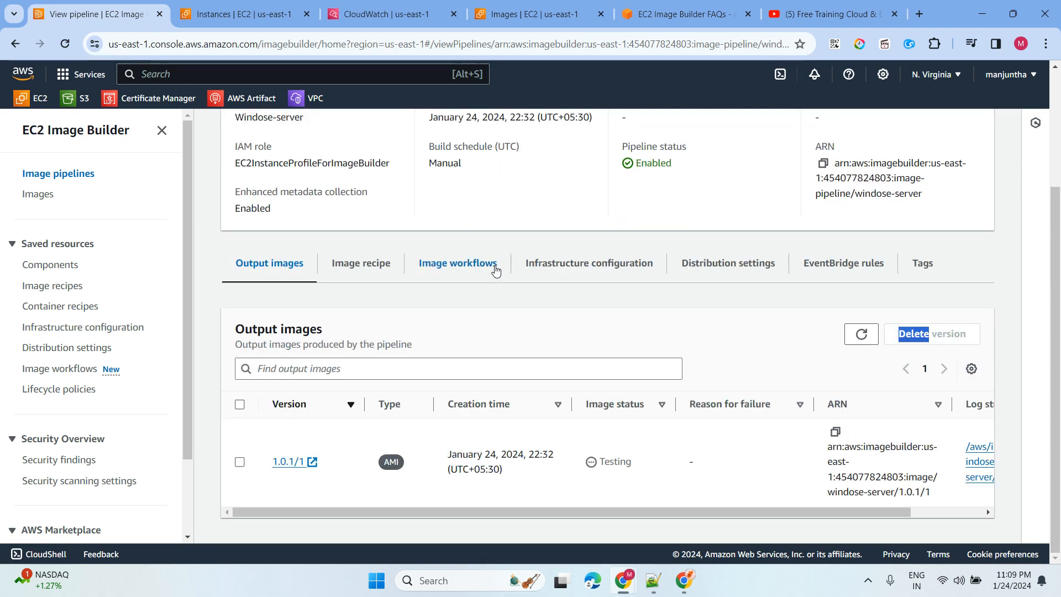
left_click(288, 461)
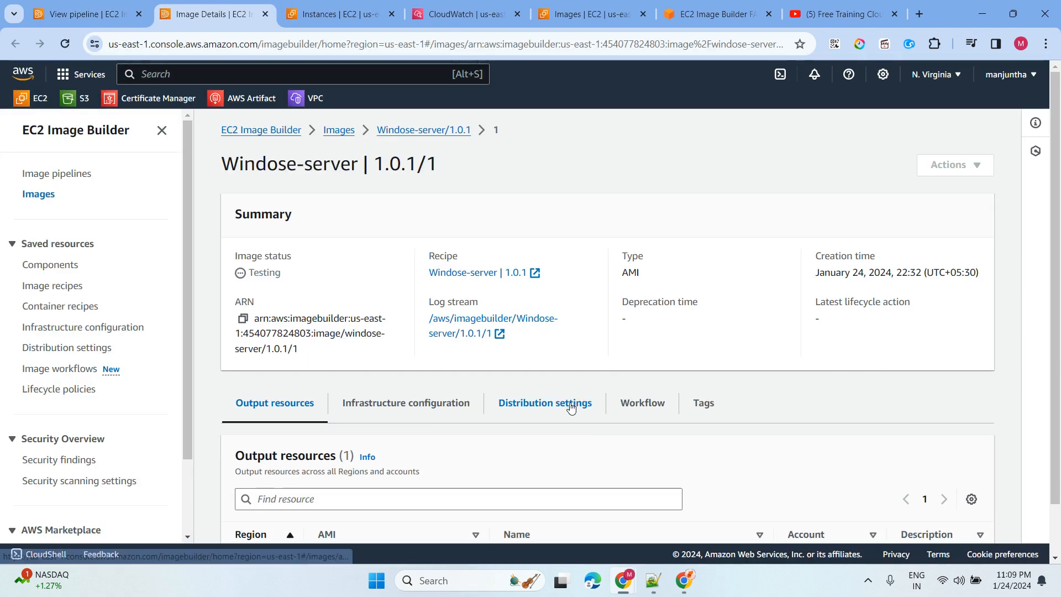
left_click(645, 404)
scroll(639, 313, "down", 9)
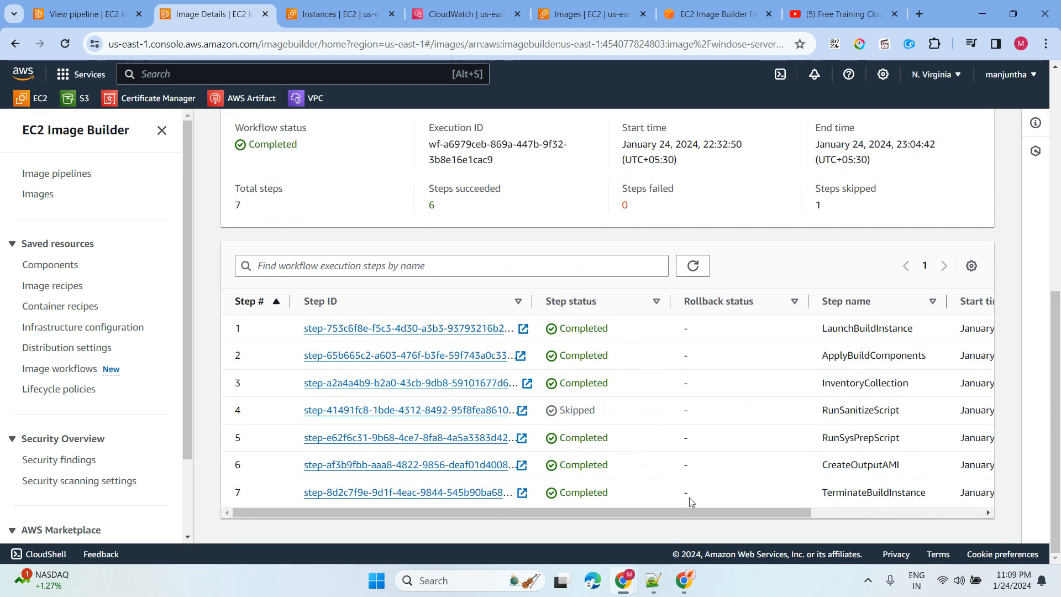
left_click(693, 266)
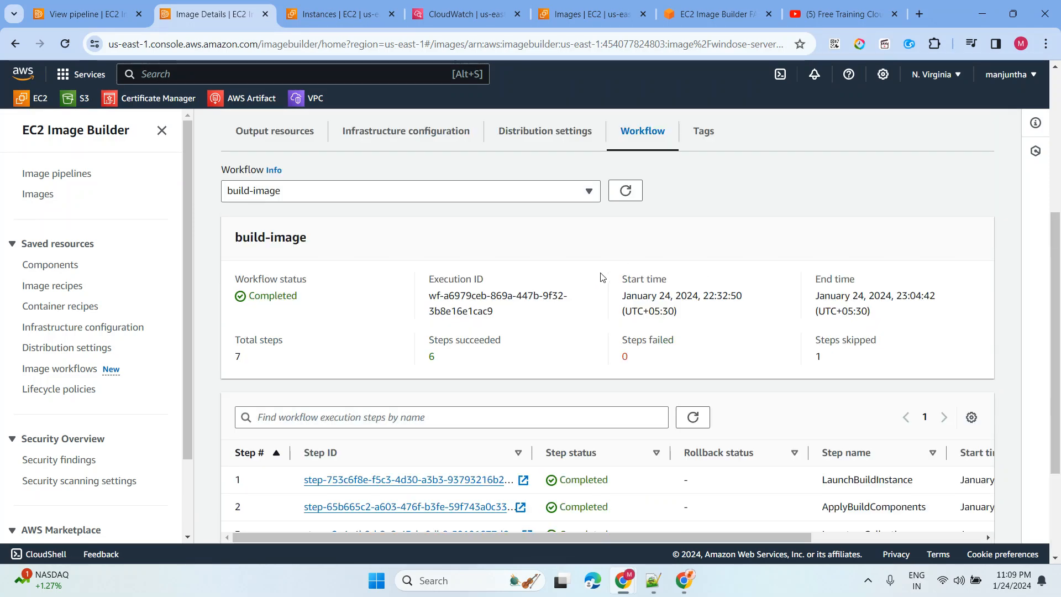
scroll(597, 276, "up", 5)
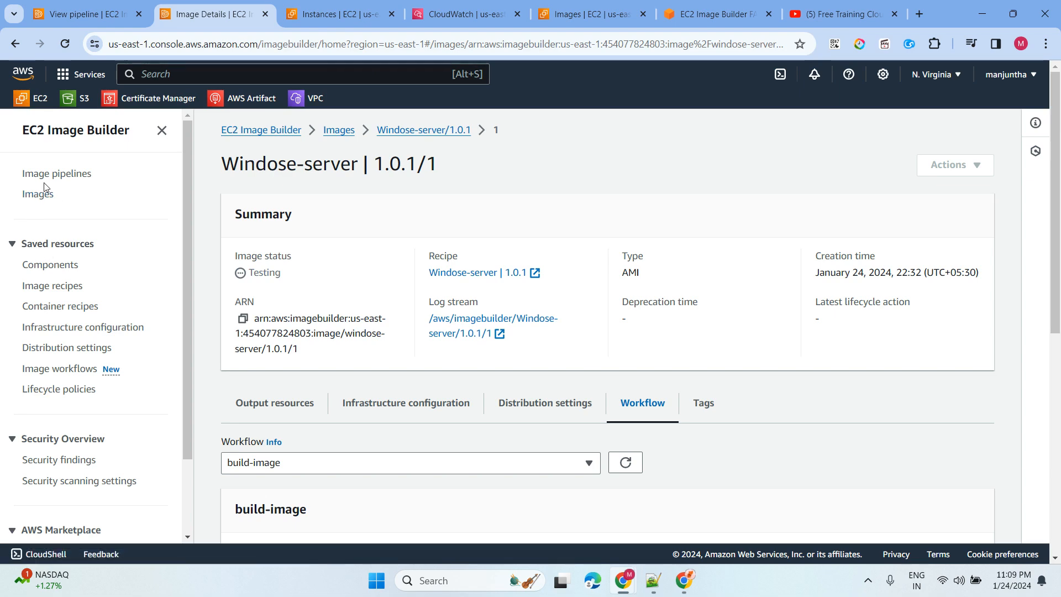
- Reopen the Windose-server pipeline to confirm 1.0.1/1 is Testing, then view EC2 instances
left_click(55, 175)
scroll(483, 480, "down", 2)
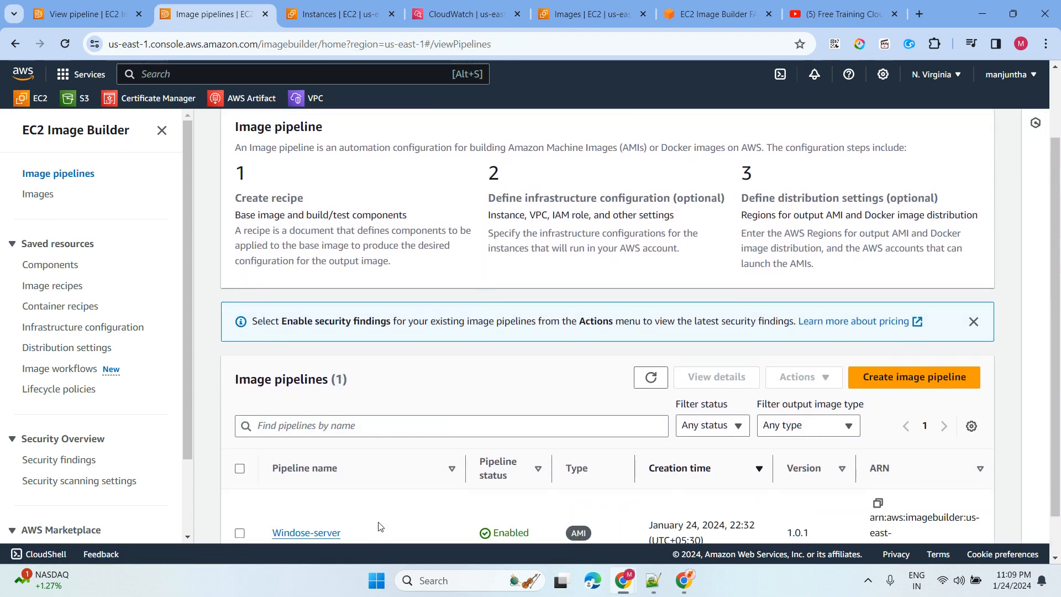
left_click(307, 534)
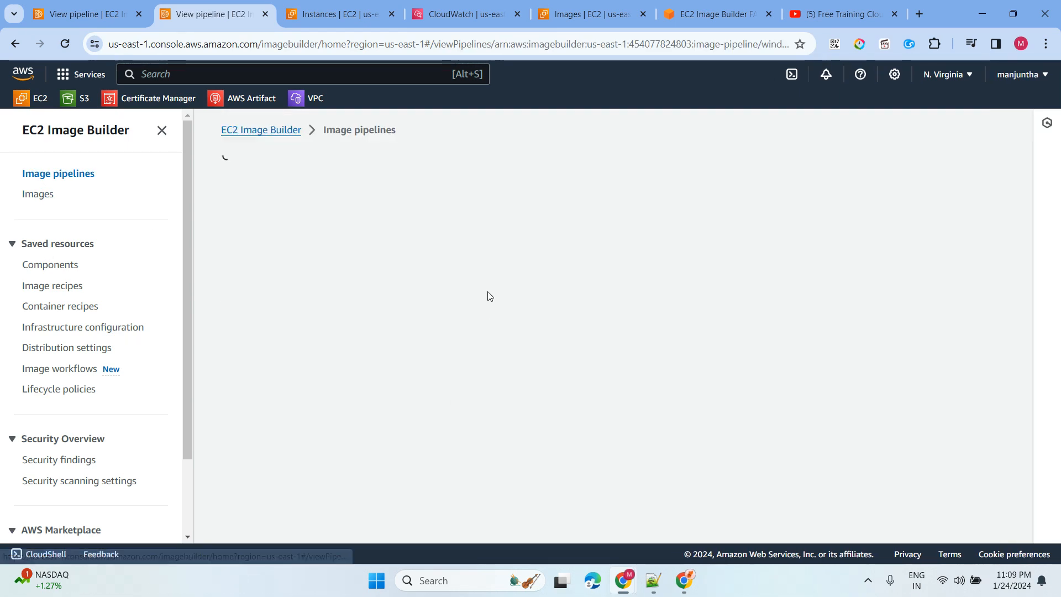
scroll(481, 299, "down", 2)
scroll(504, 472, "down", 1)
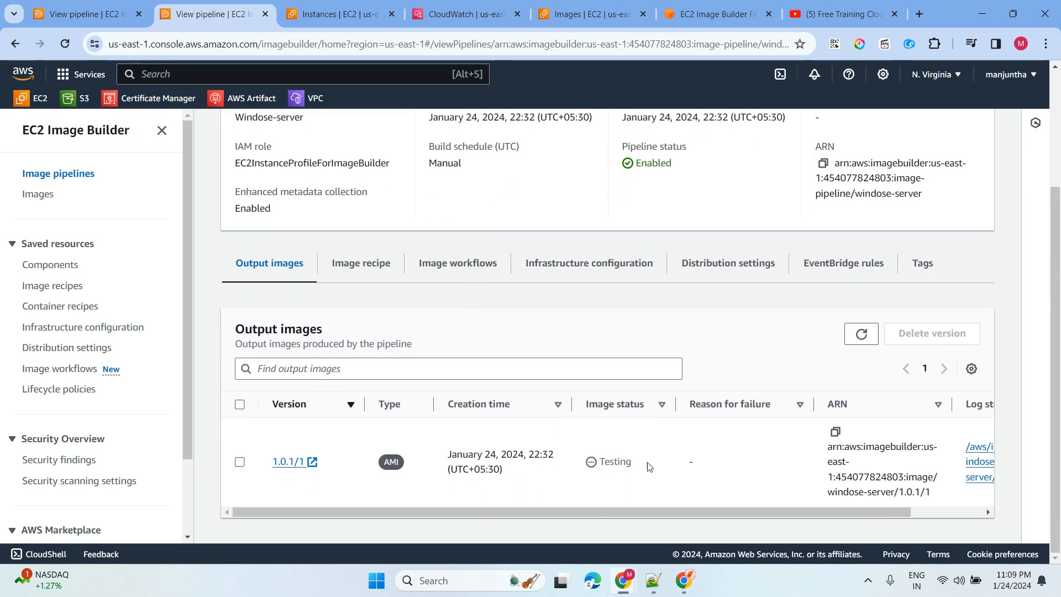
left_click_drag(639, 463, 607, 459)
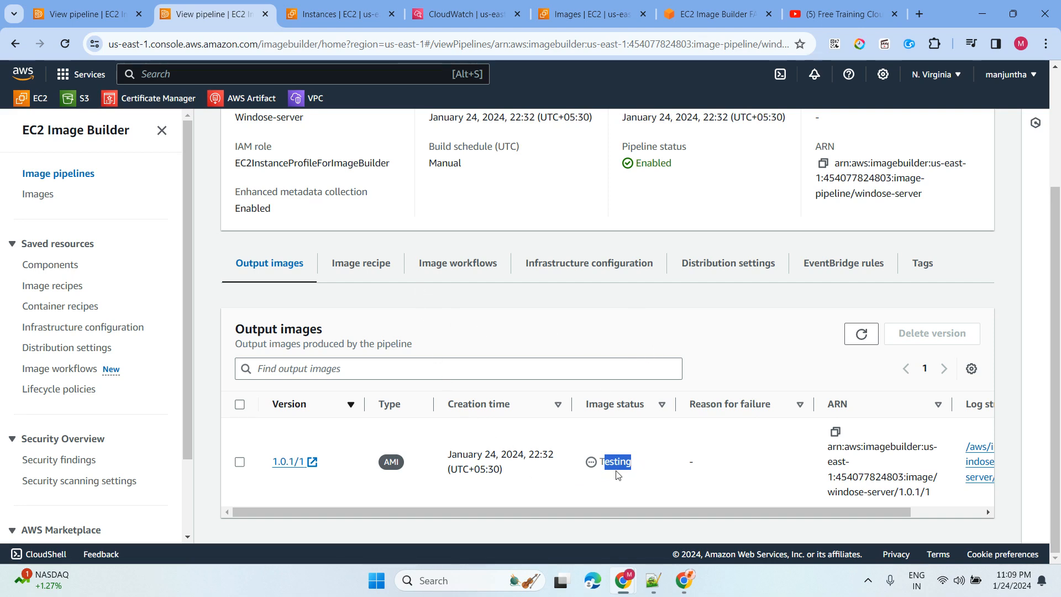
left_click(354, 16)
- Reload the Instances list and the CloudWatch build log events
left_click(616, 125)
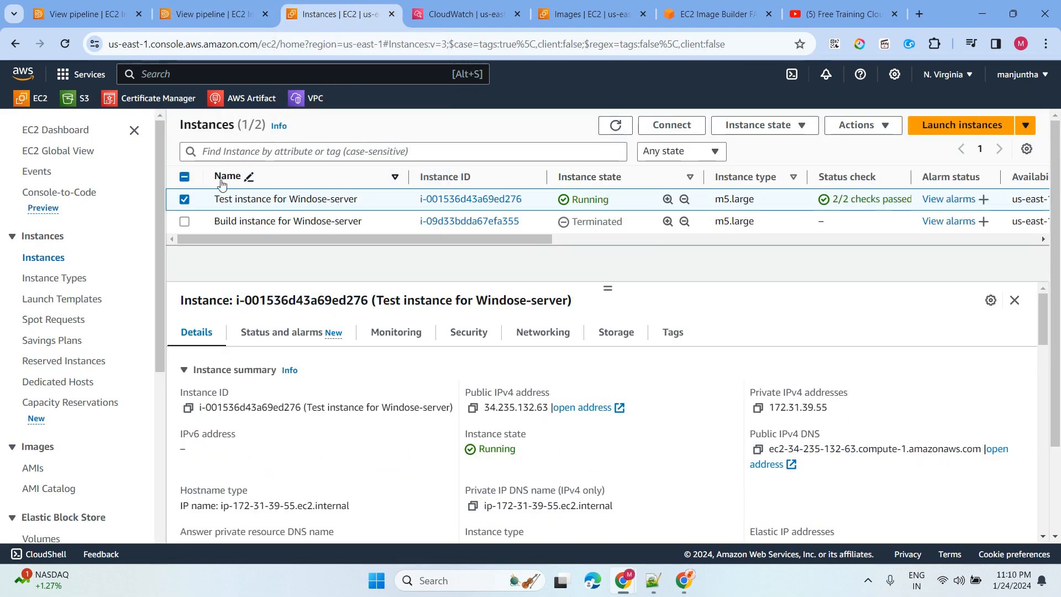
left_click(185, 200)
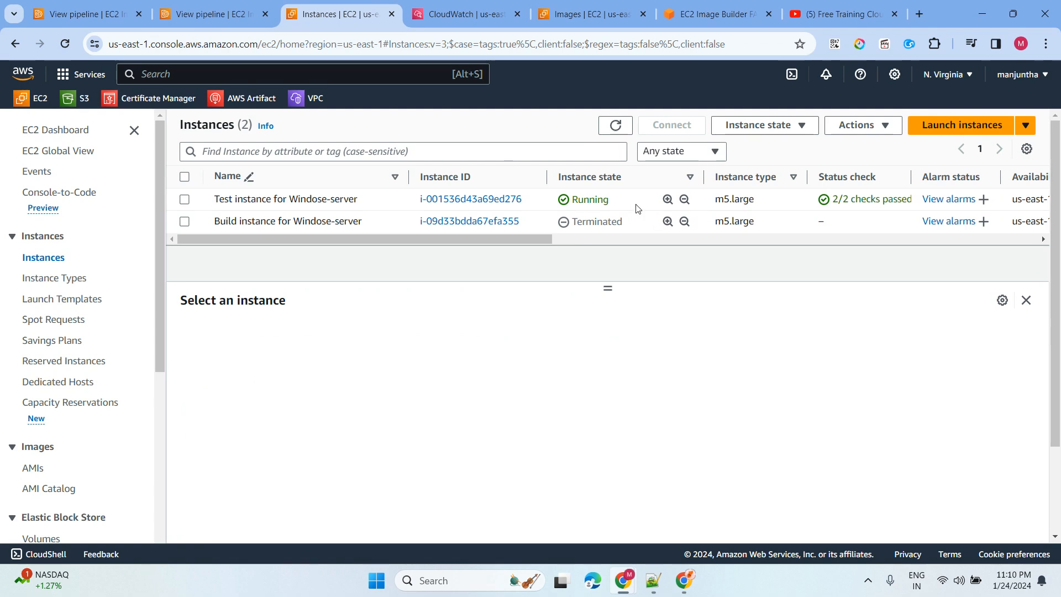
left_click(616, 125)
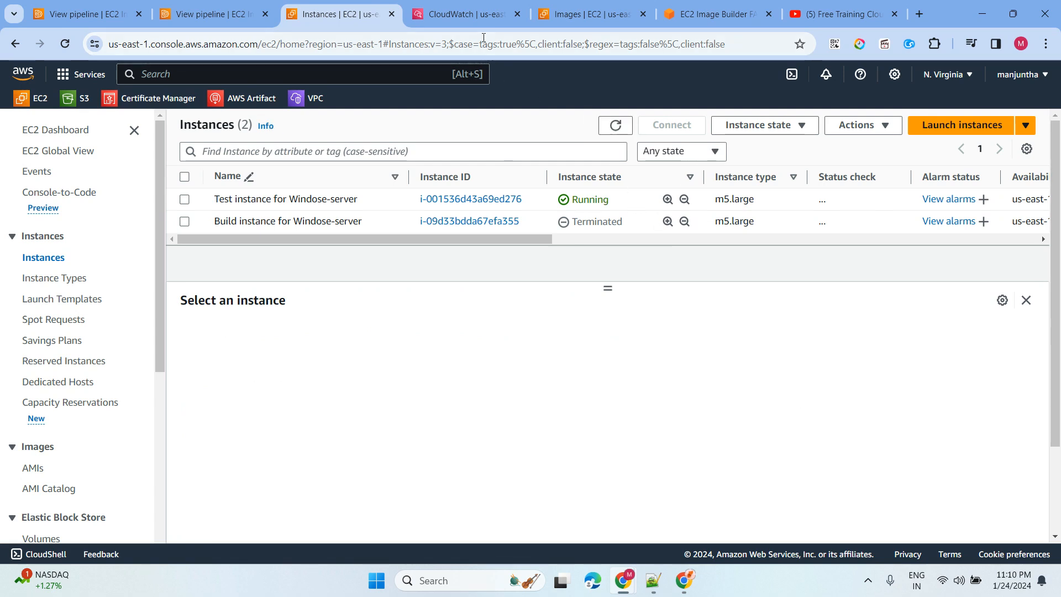
left_click(467, 17)
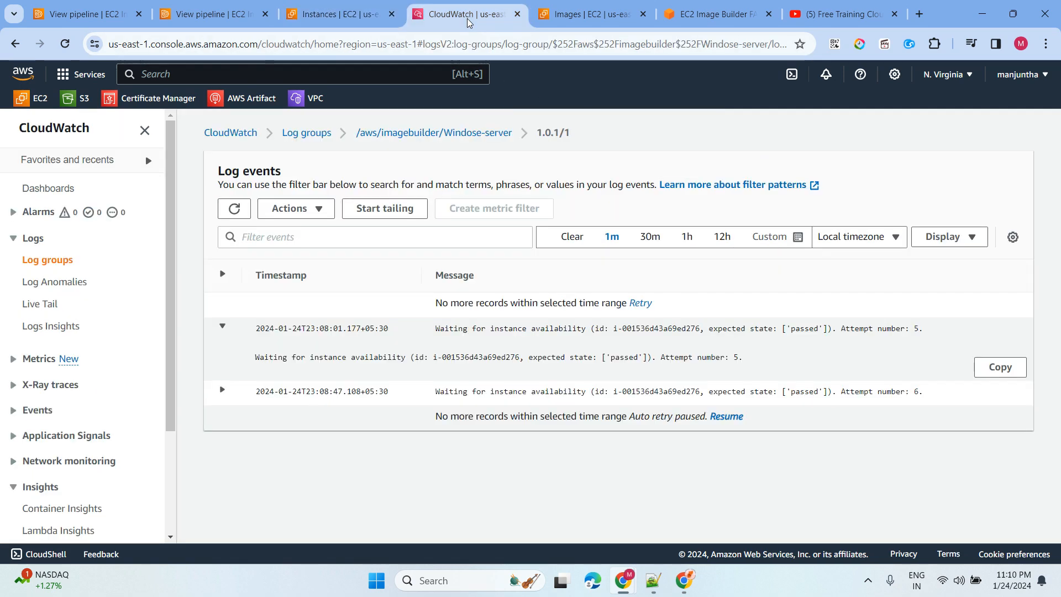
left_click(227, 212)
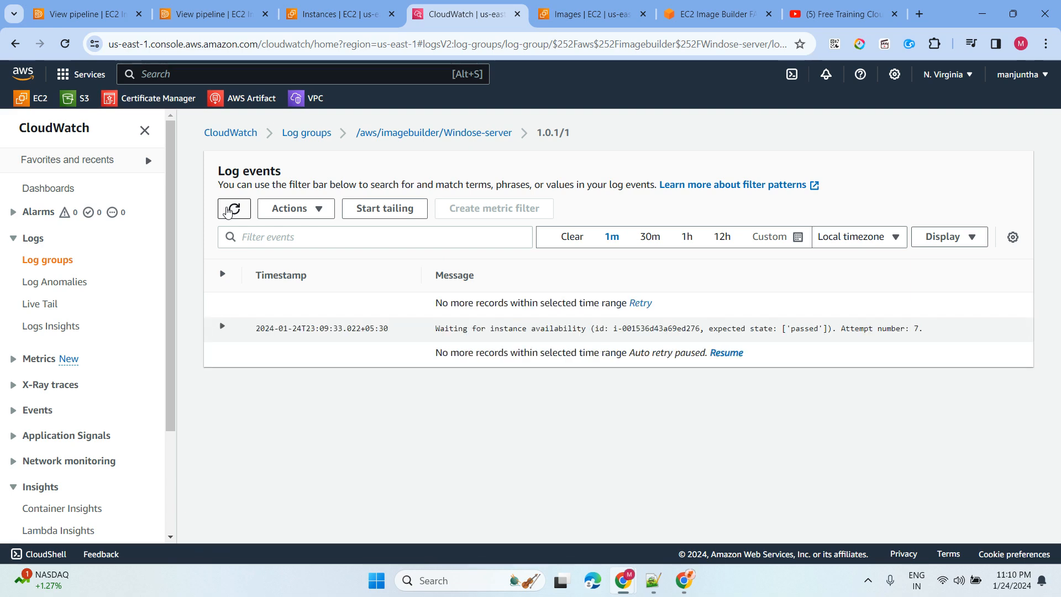
- Check owned AMIs, then reload Instances and Output images until the Test instance is Shutting-down
left_click(554, 17)
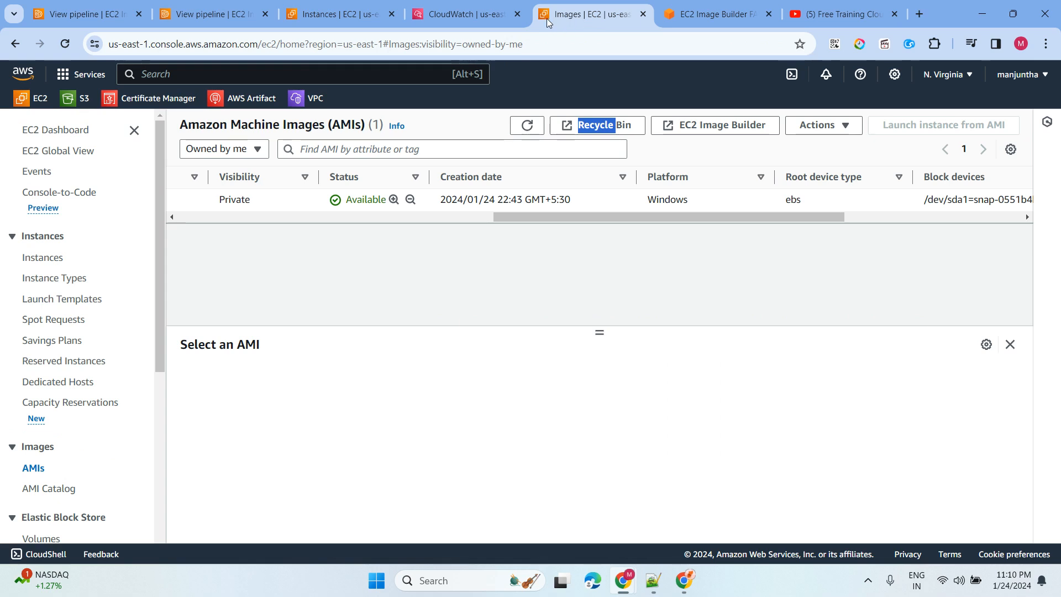
left_click(317, 16)
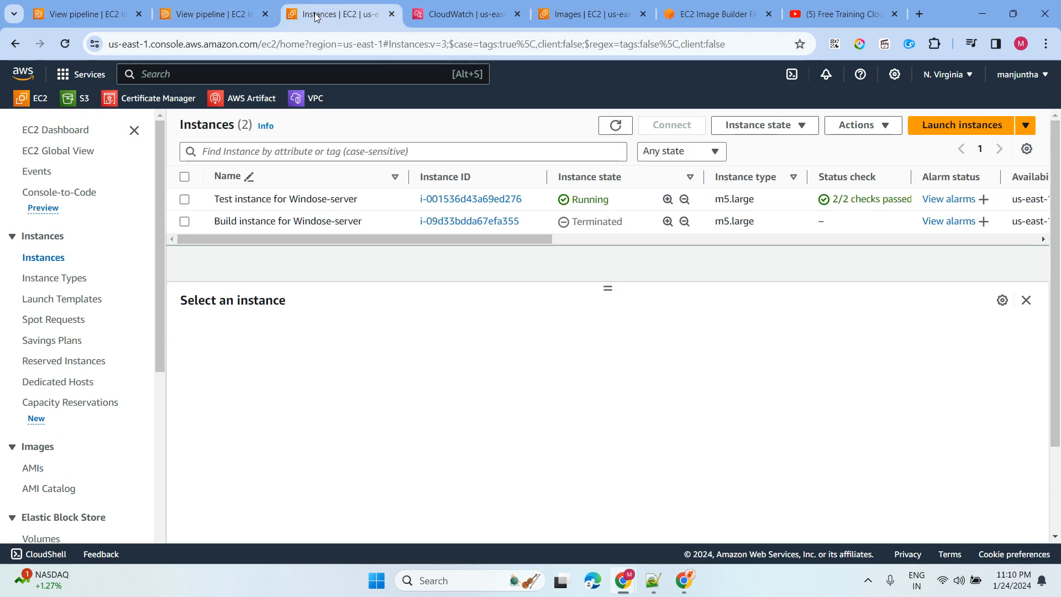
left_click(616, 125)
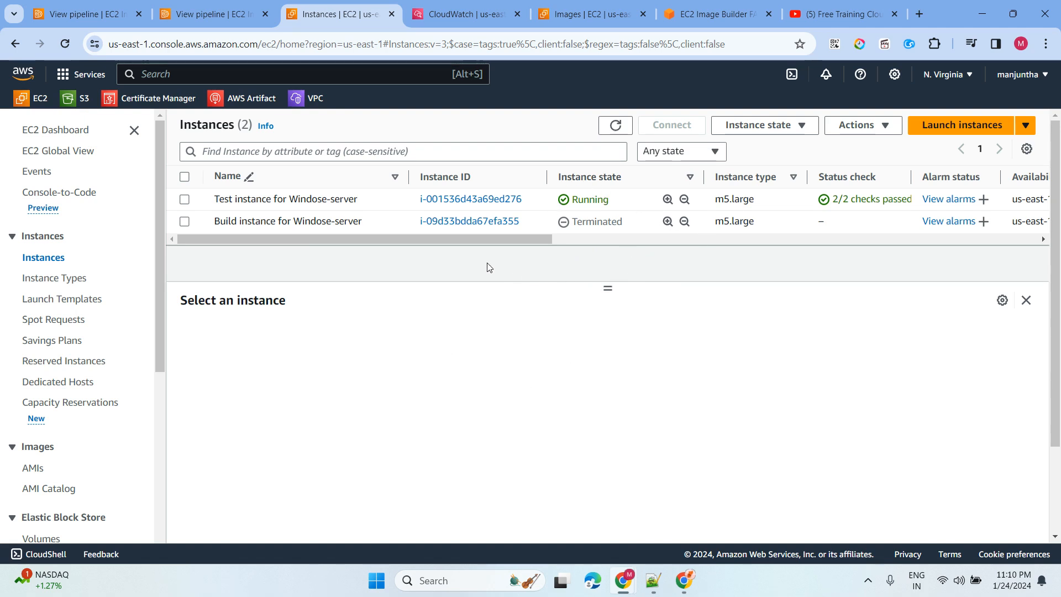
left_click(214, 18)
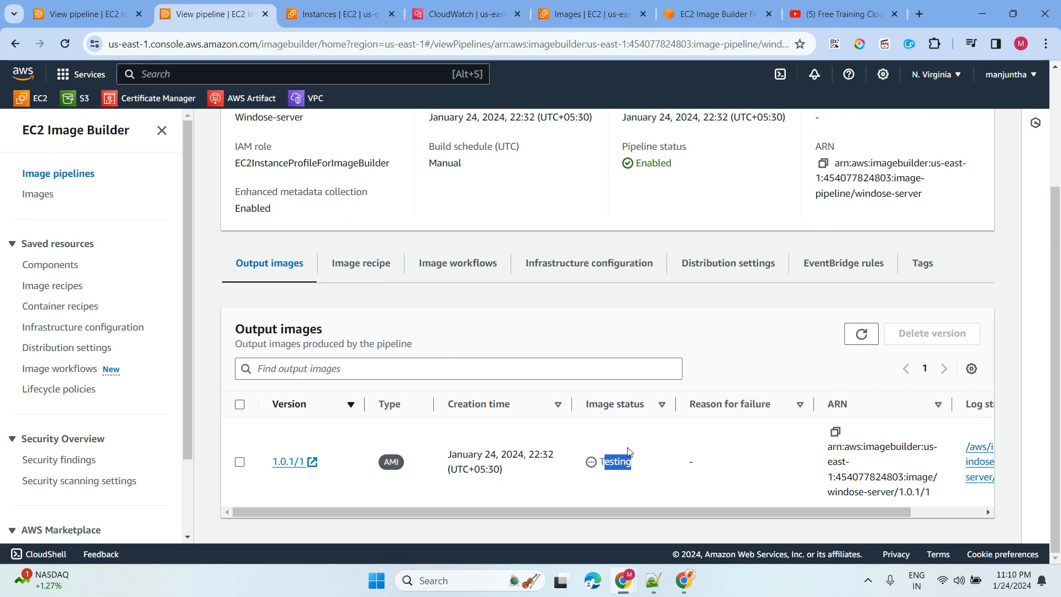
left_click(862, 333)
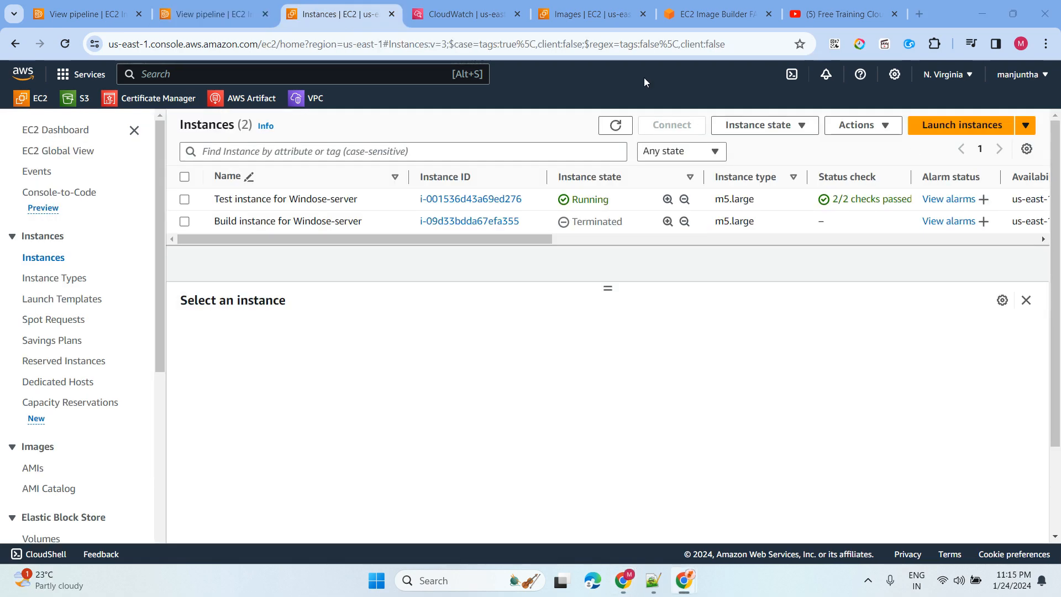
left_click(617, 126)
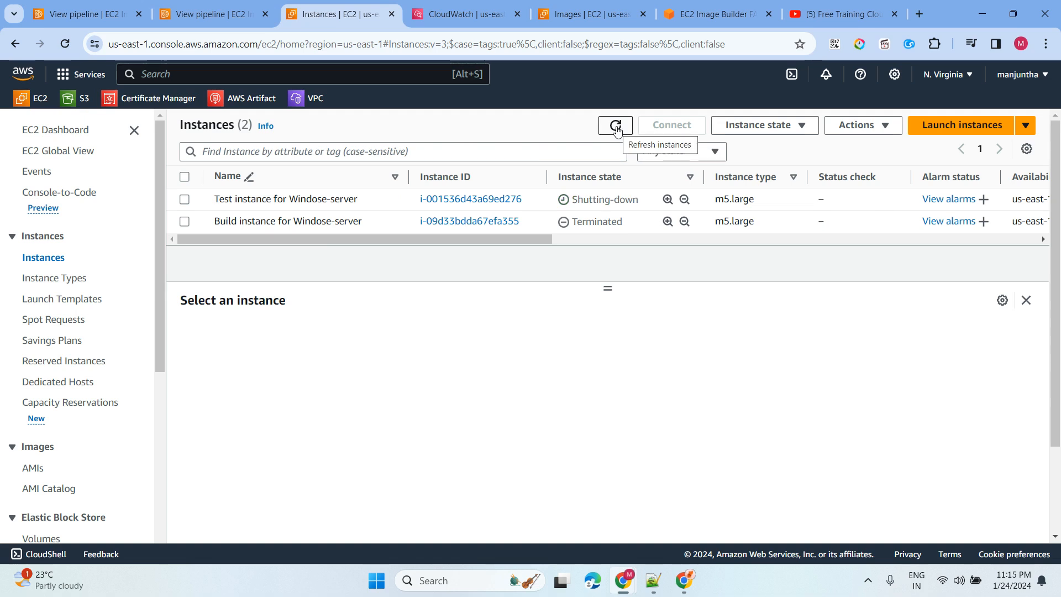
- Refresh the pipeline's Output images twice to recheck the 1.0.1/1 status
left_click(211, 14)
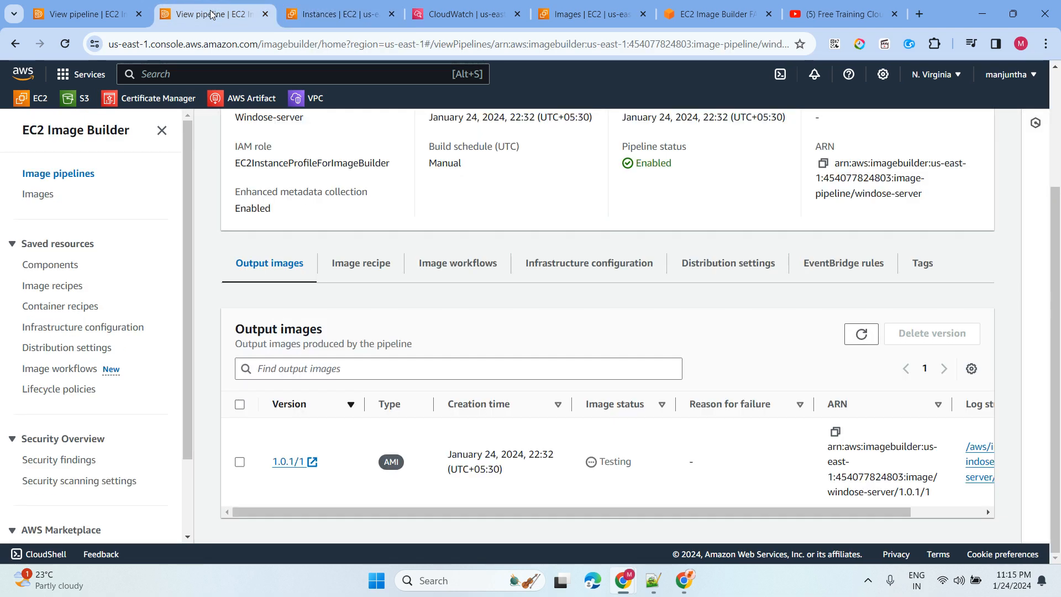
left_click(860, 334)
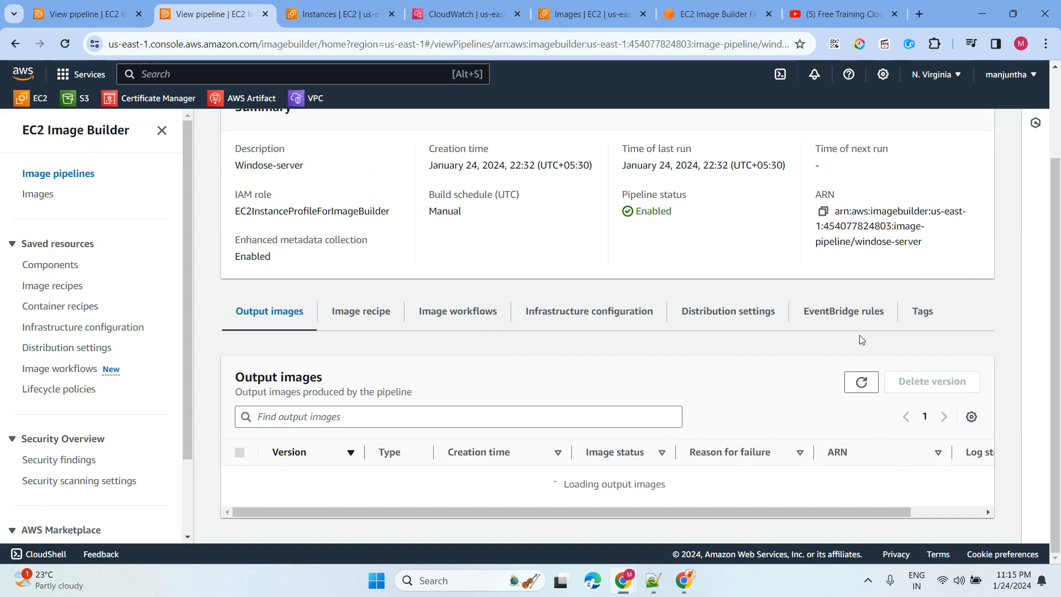
left_click(861, 335)
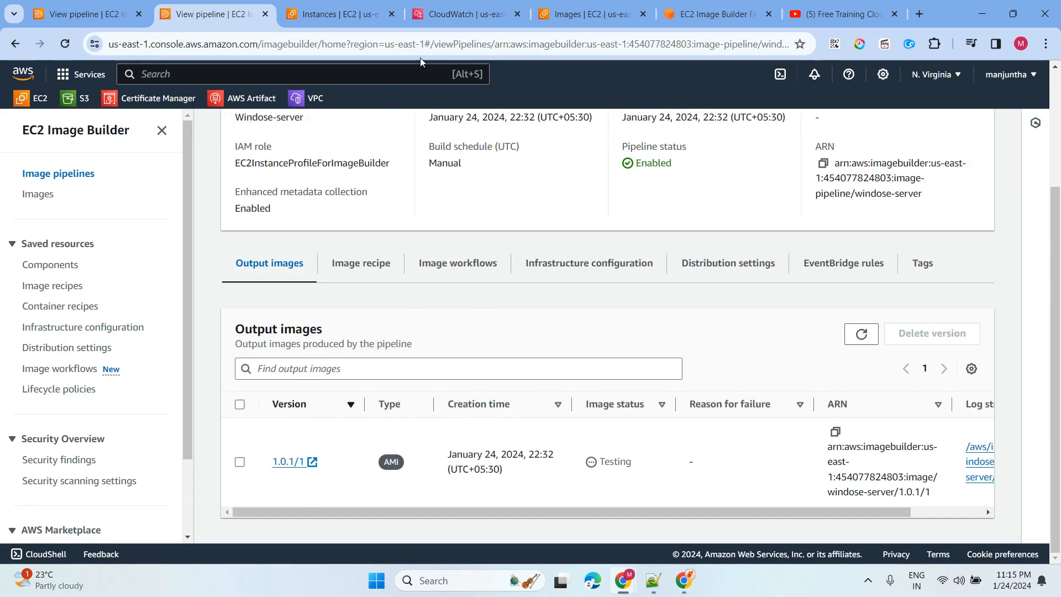
- Reload the CloudWatch build log to show test components completed and the test instance terminated
left_click(466, 14)
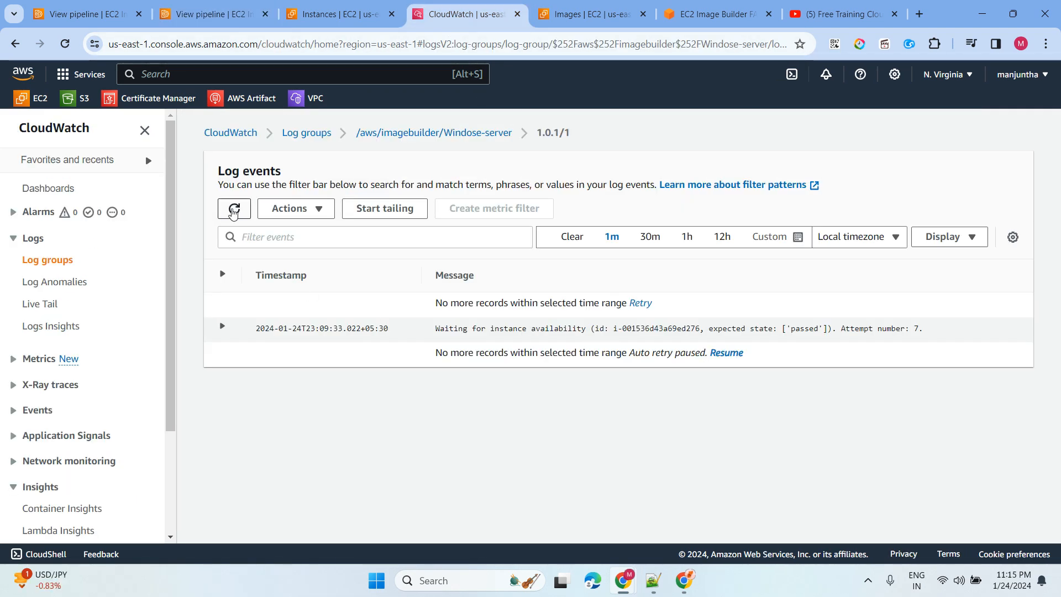
left_click(233, 215)
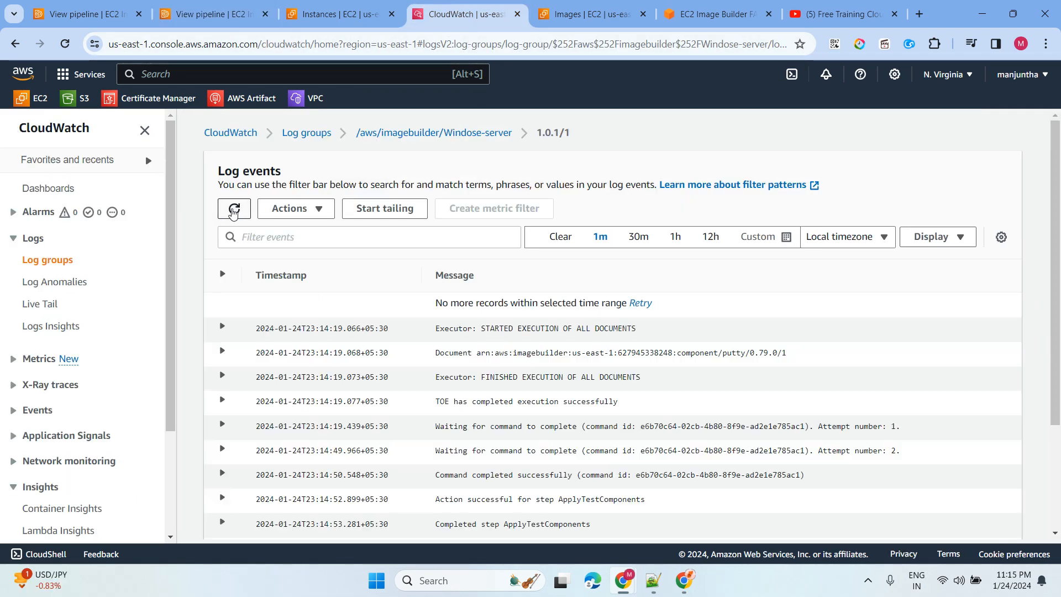
scroll(449, 396, "down", 4)
scroll(463, 349, "up", 4)
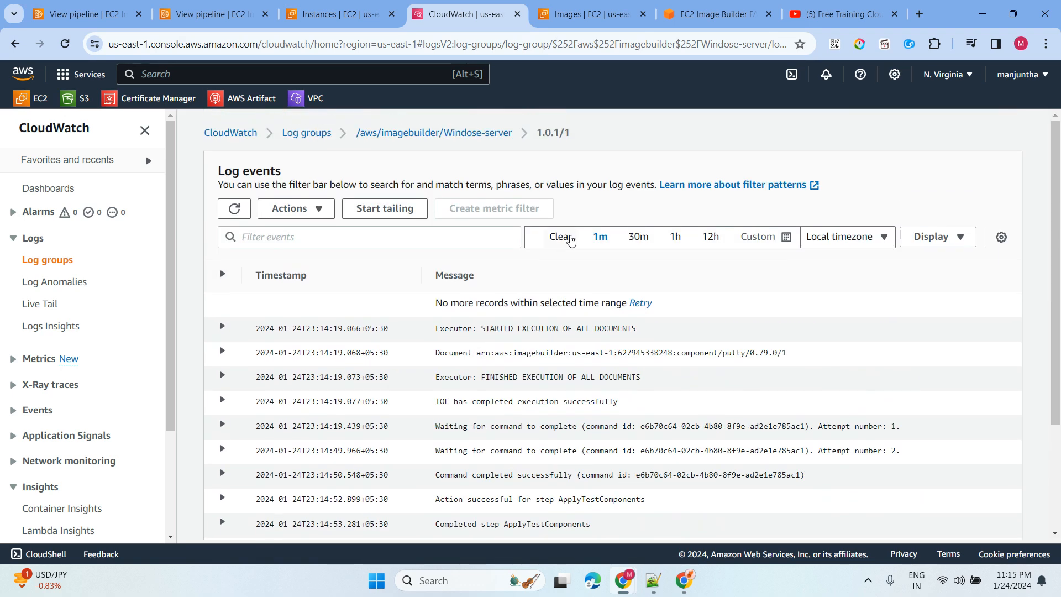
left_click(235, 211)
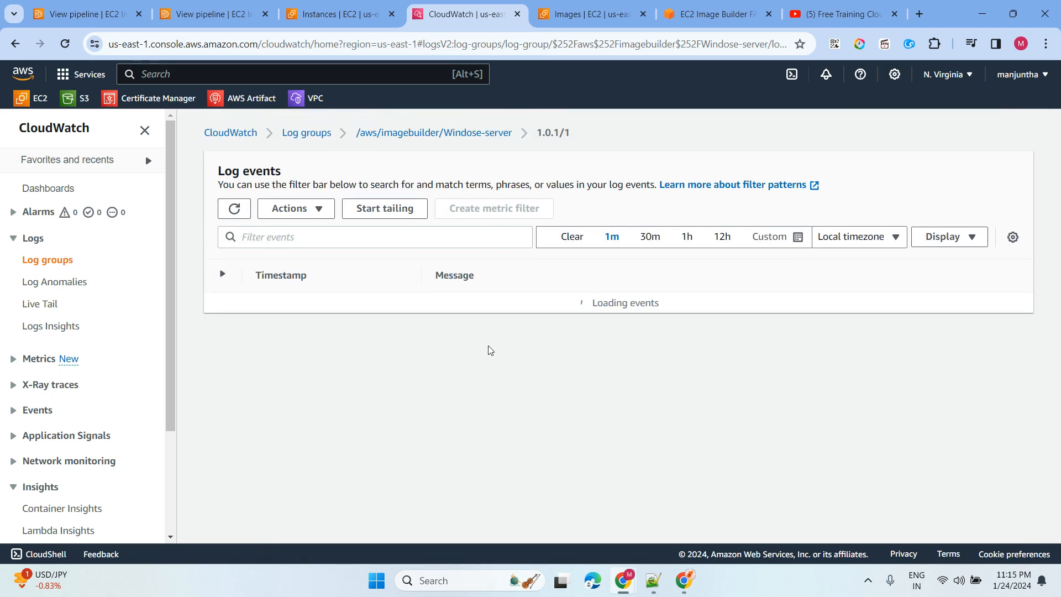
scroll(433, 393, "down", 1)
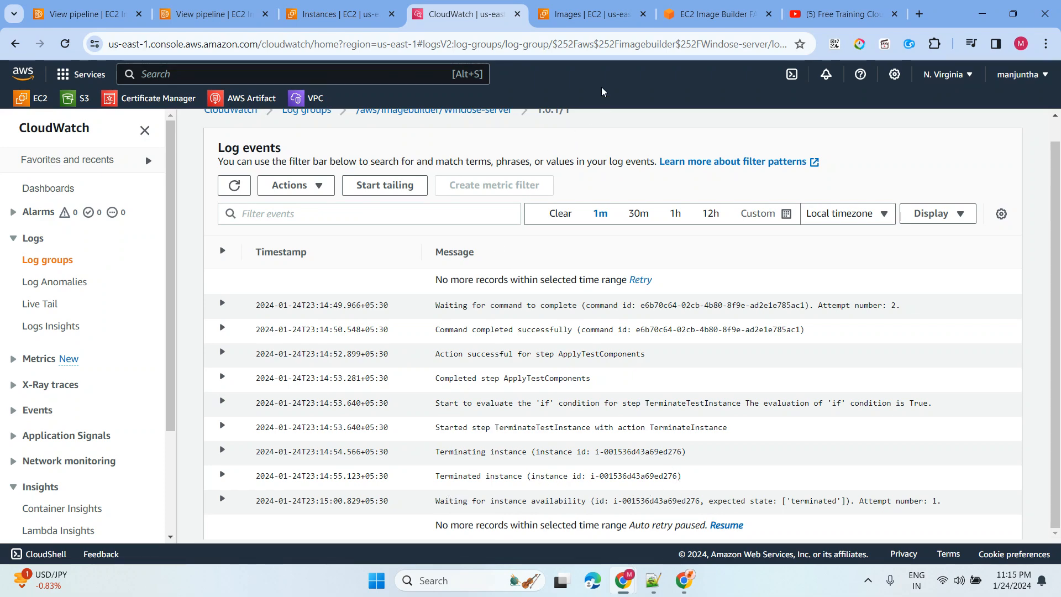
left_click(307, 15)
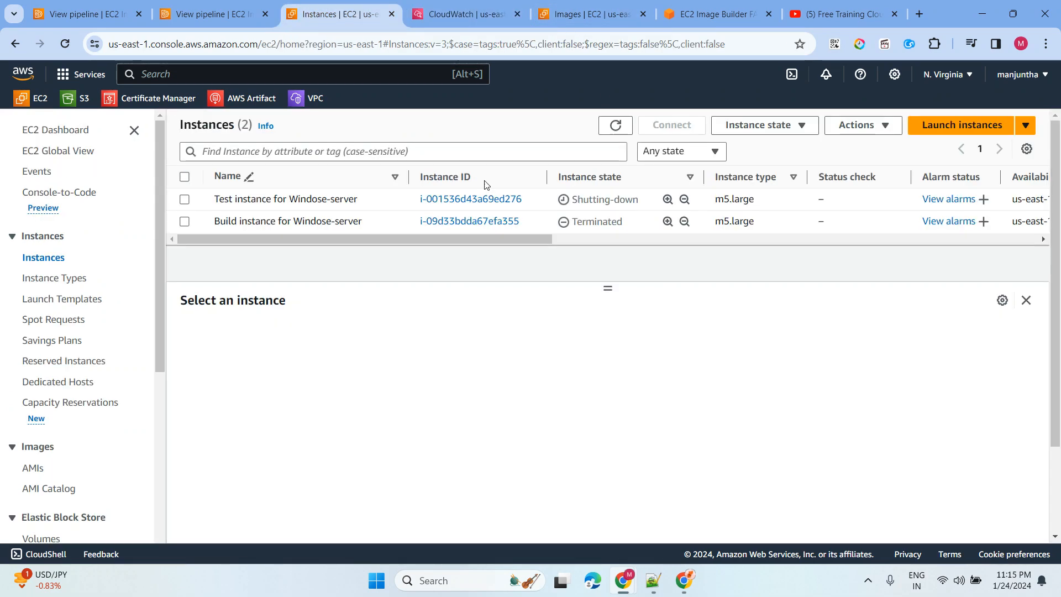
- Reload Instances to confirm the Test instance is Terminated and refresh the build log
left_click(616, 128)
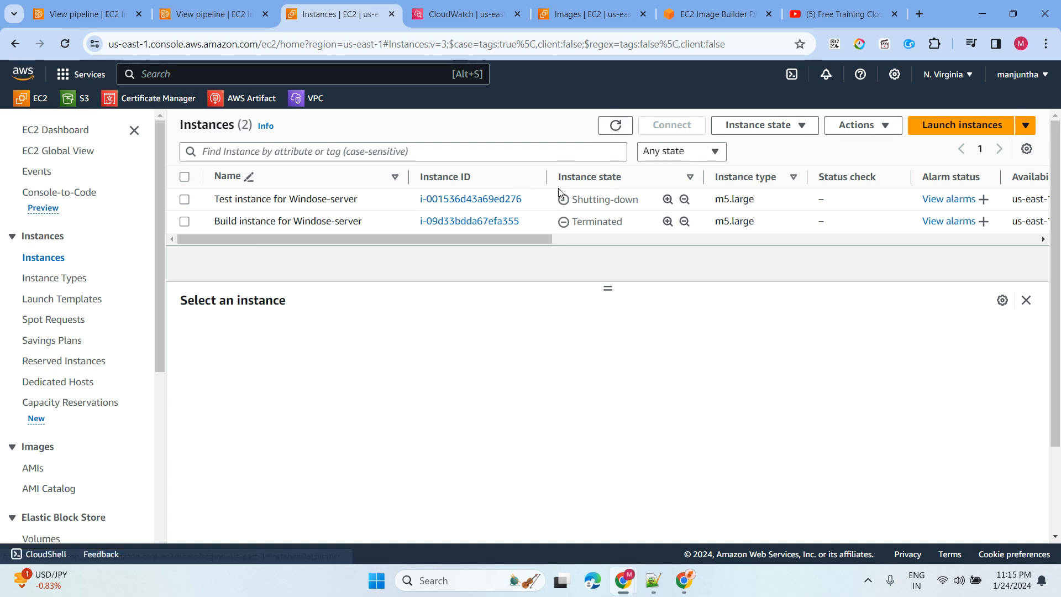
left_click(615, 127)
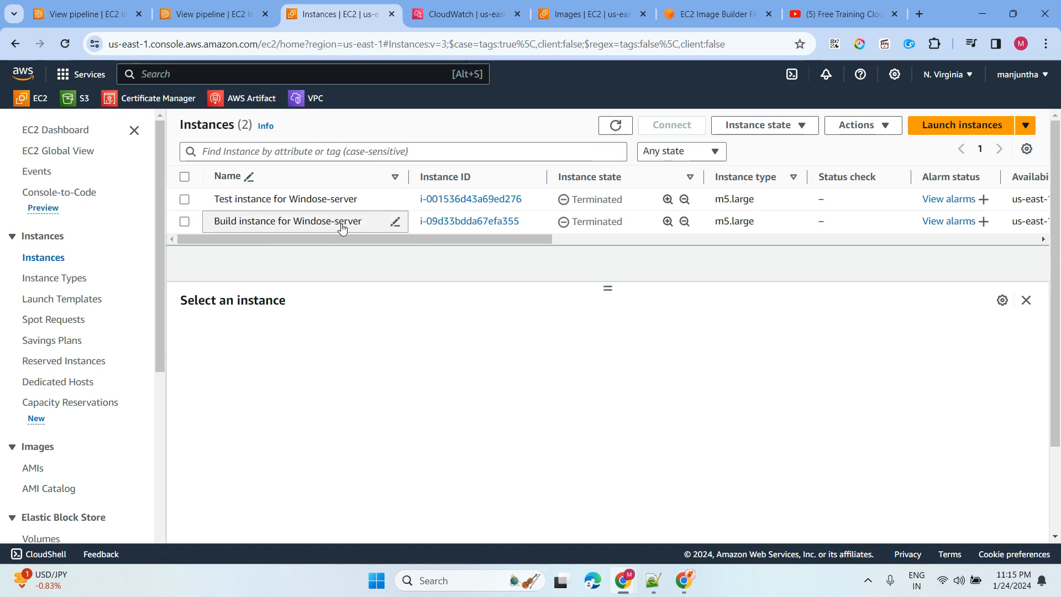
left_click(467, 14)
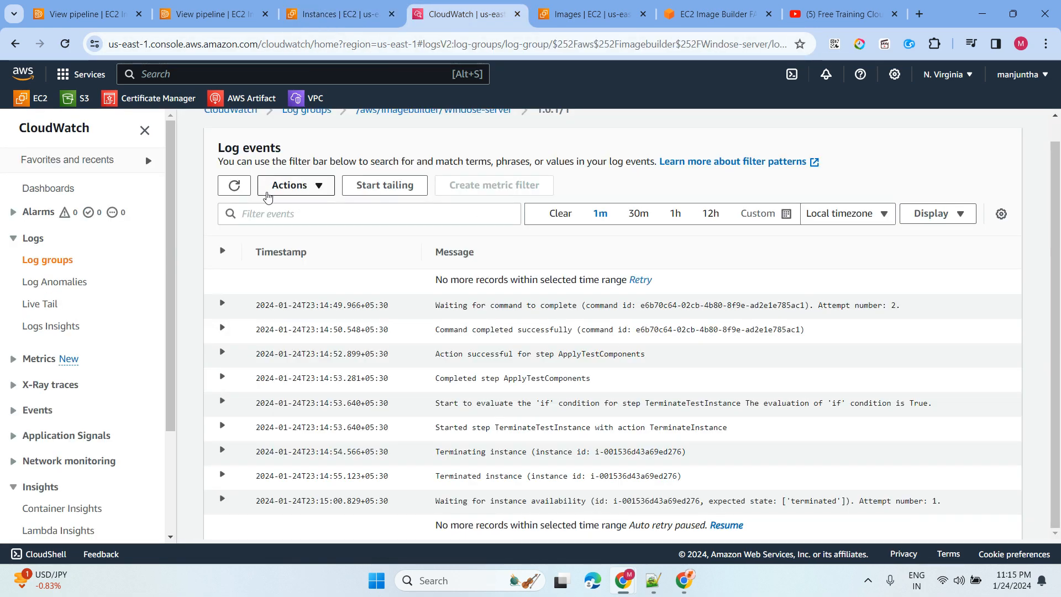
left_click(234, 185)
- Refresh the pipeline's Output images and highlight 1.0.1/1's new Distributing status
left_click(210, 14)
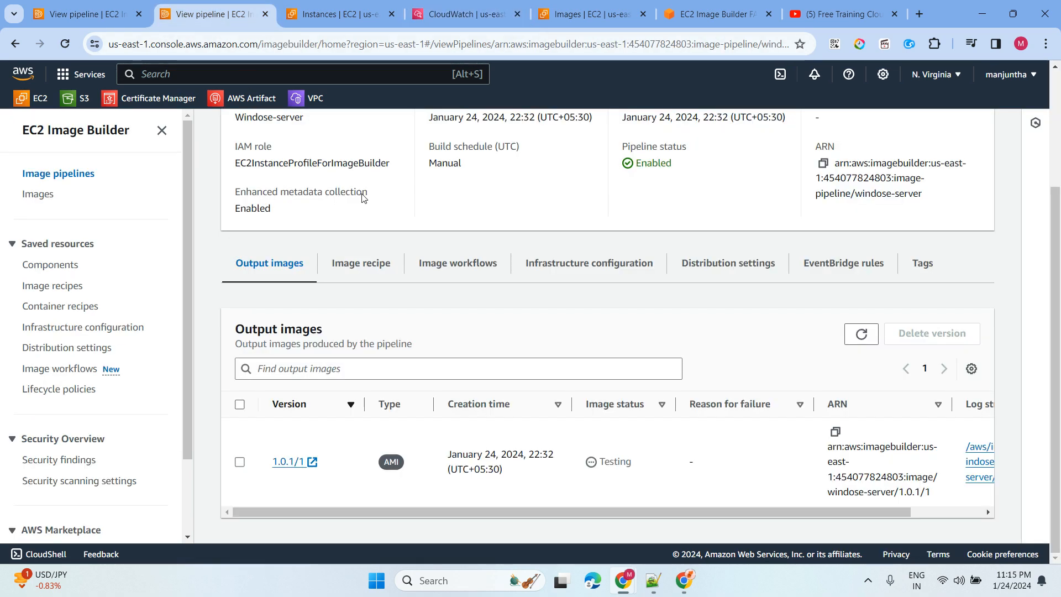
left_click(860, 337)
left_click_drag(603, 463, 679, 467)
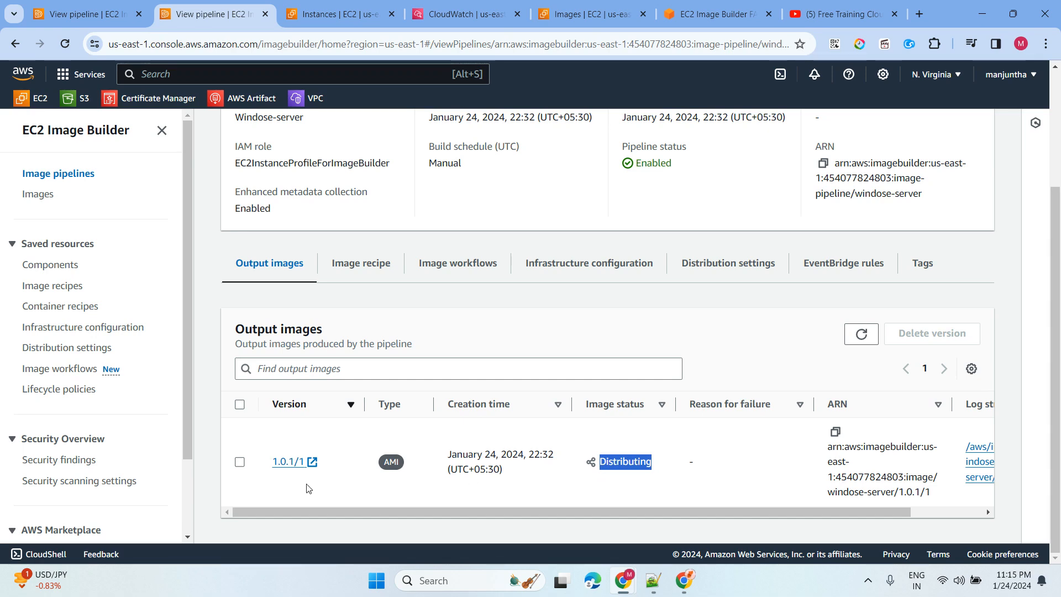
- Review image 1.0.1/1's details and build workflow, noting its Available status
left_click(288, 462)
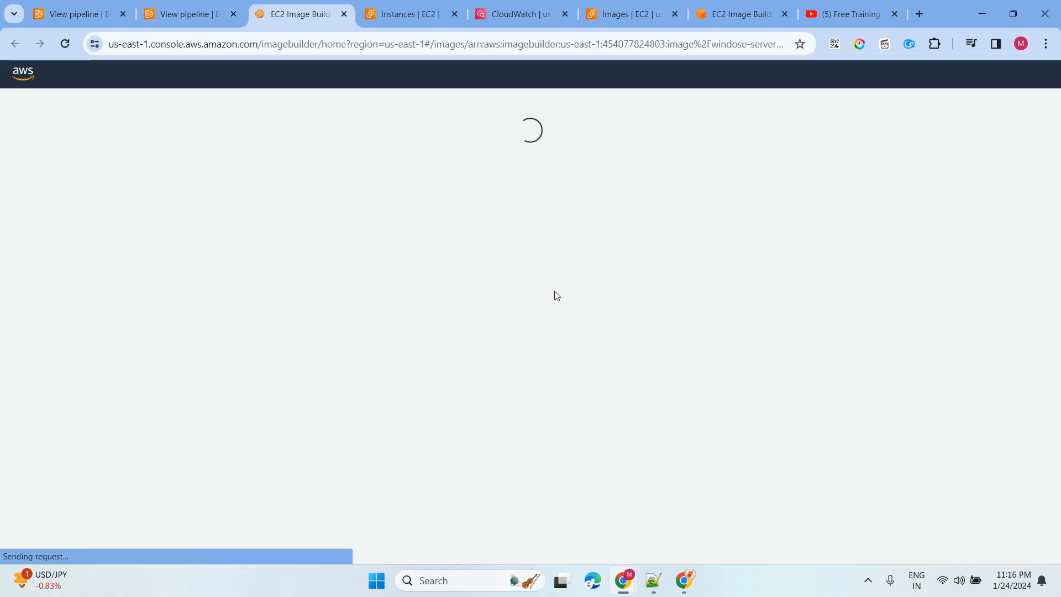
scroll(667, 359, "down", 1)
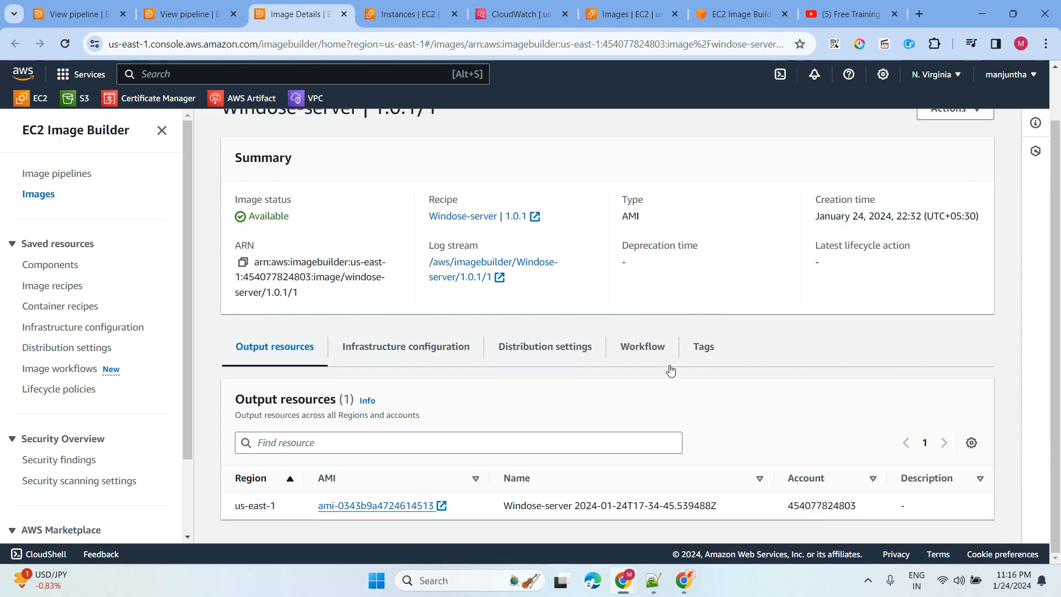
left_click(642, 348)
scroll(728, 493, "down", 5)
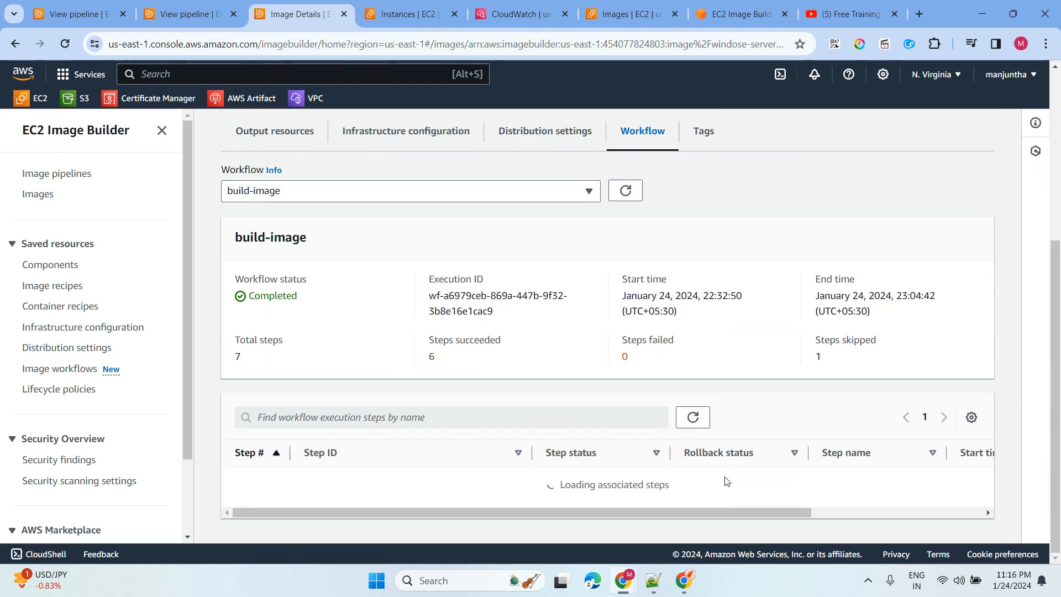
scroll(649, 450, "down", 3)
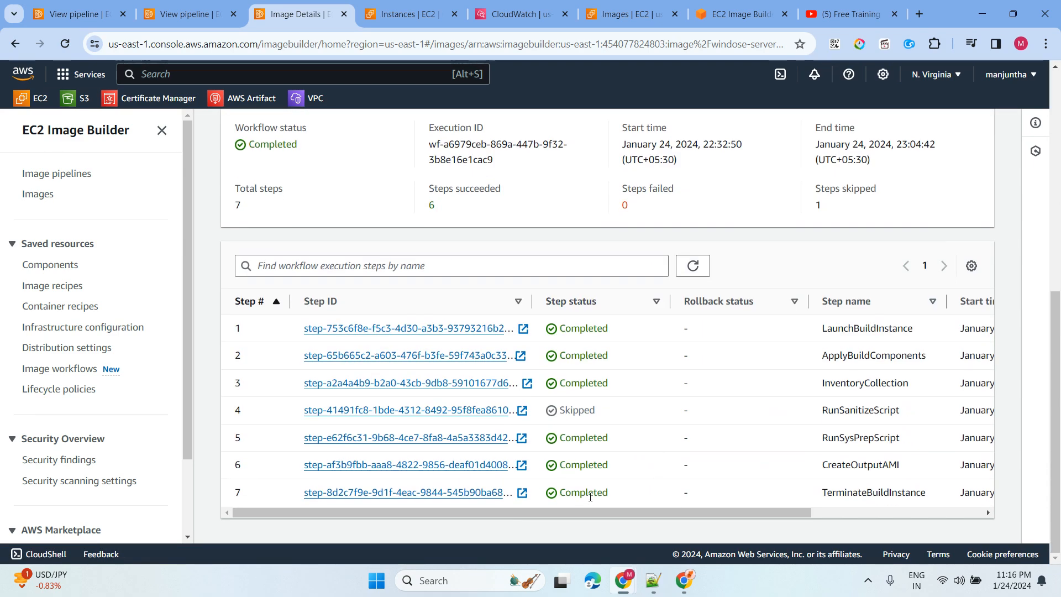
scroll(552, 380, "up", 8)
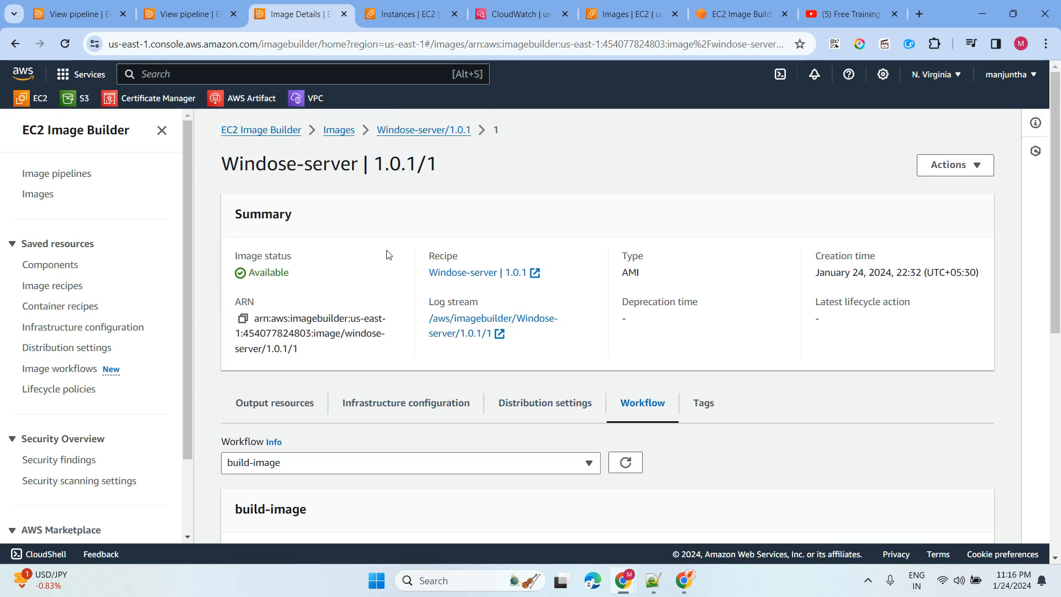
left_click_drag(240, 273, 325, 277)
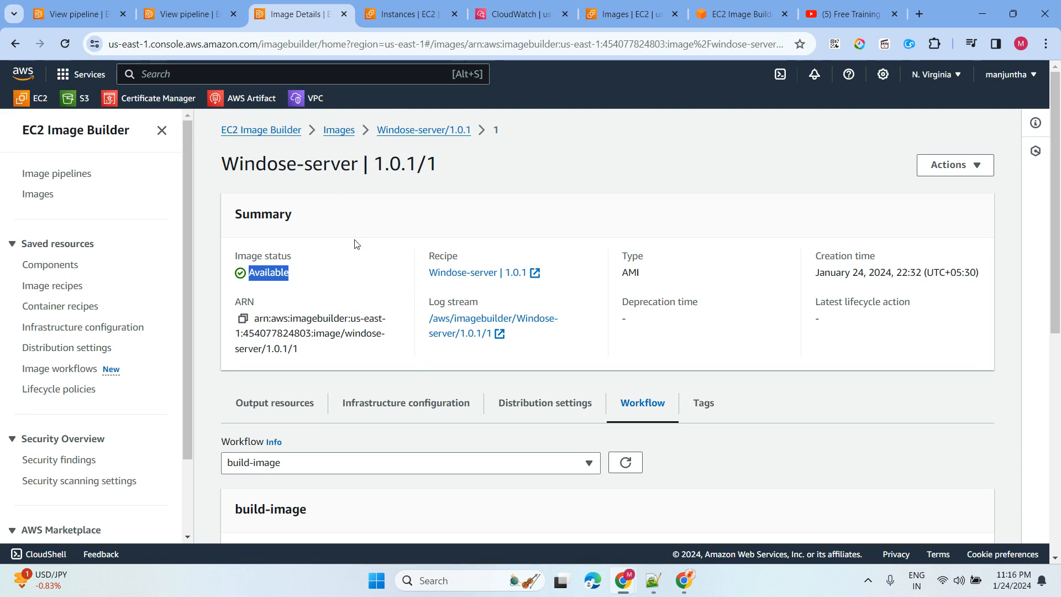
- Open the Windose-server pipeline and check that its output image shows Available
left_click(339, 131)
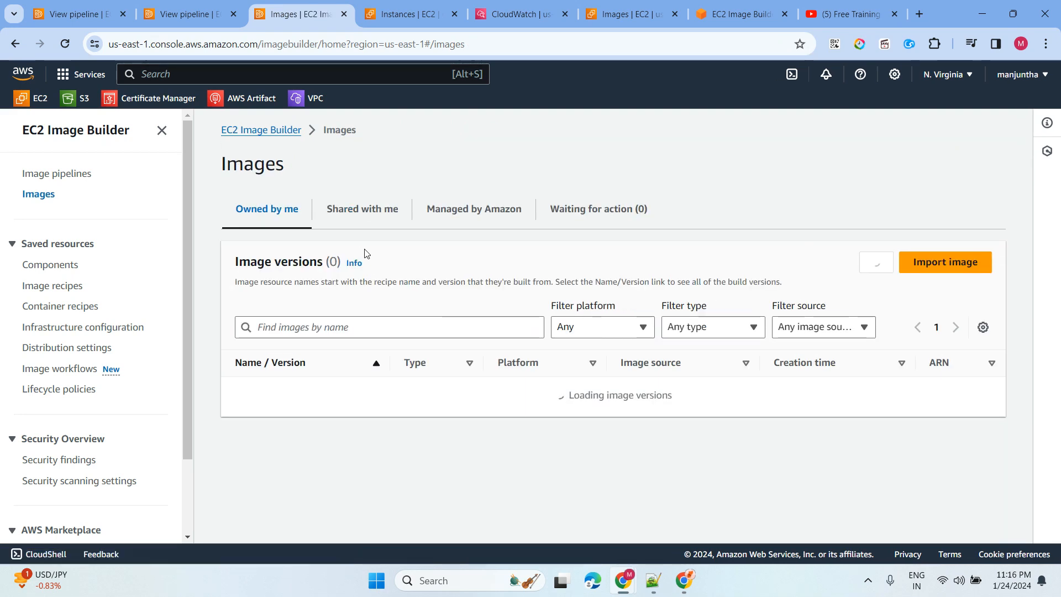
left_click(58, 176)
scroll(384, 500, "down", 1)
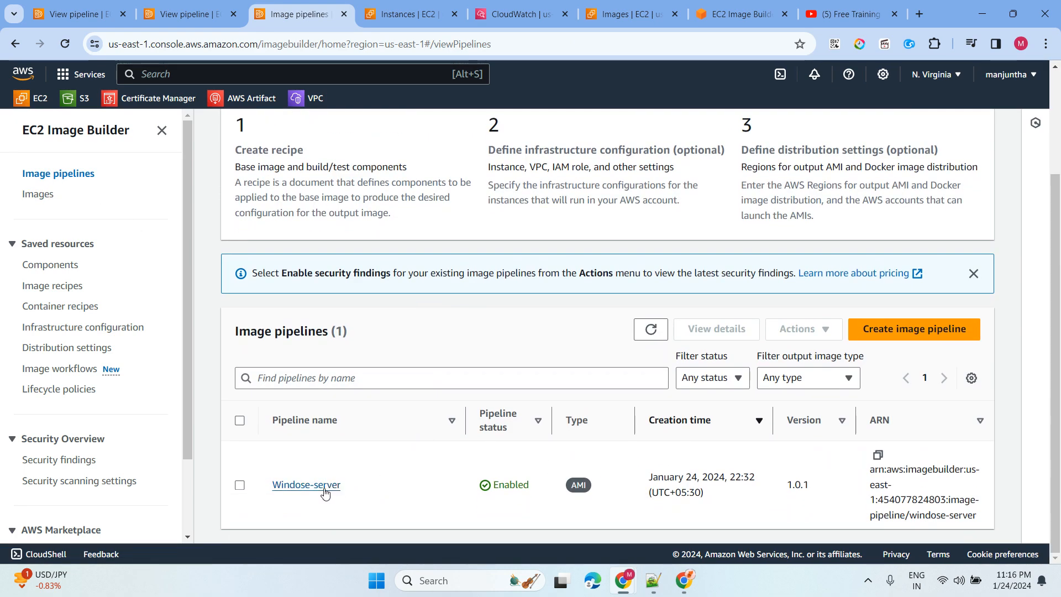
left_click(324, 487)
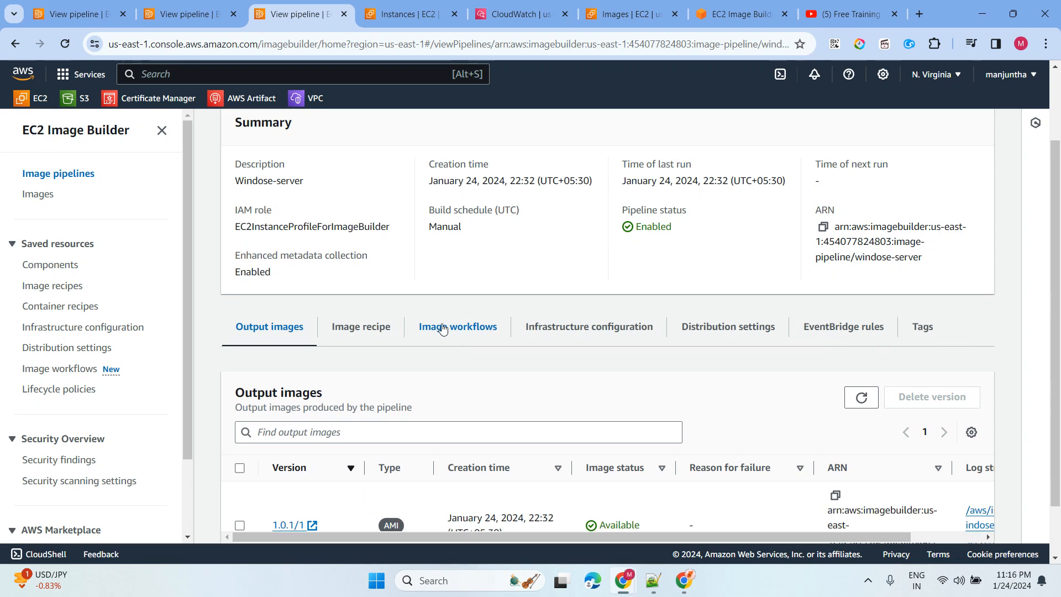
scroll(407, 385, "down", 1)
left_click_drag(601, 464, 679, 471)
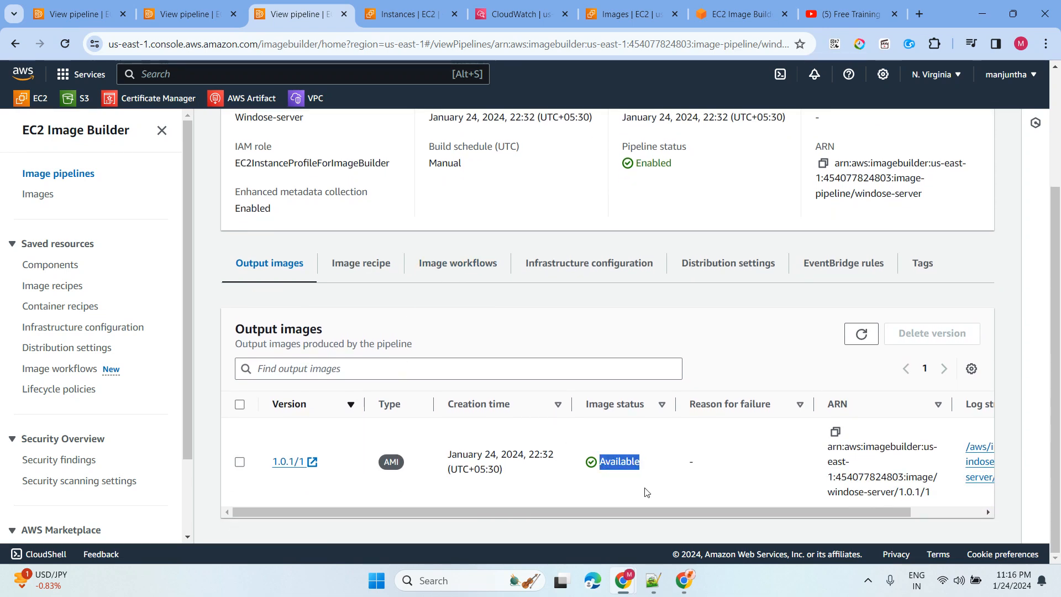
- From the EC2 AMIs list, select the Windose-server AMI and launch an instance from it
left_click(404, 15)
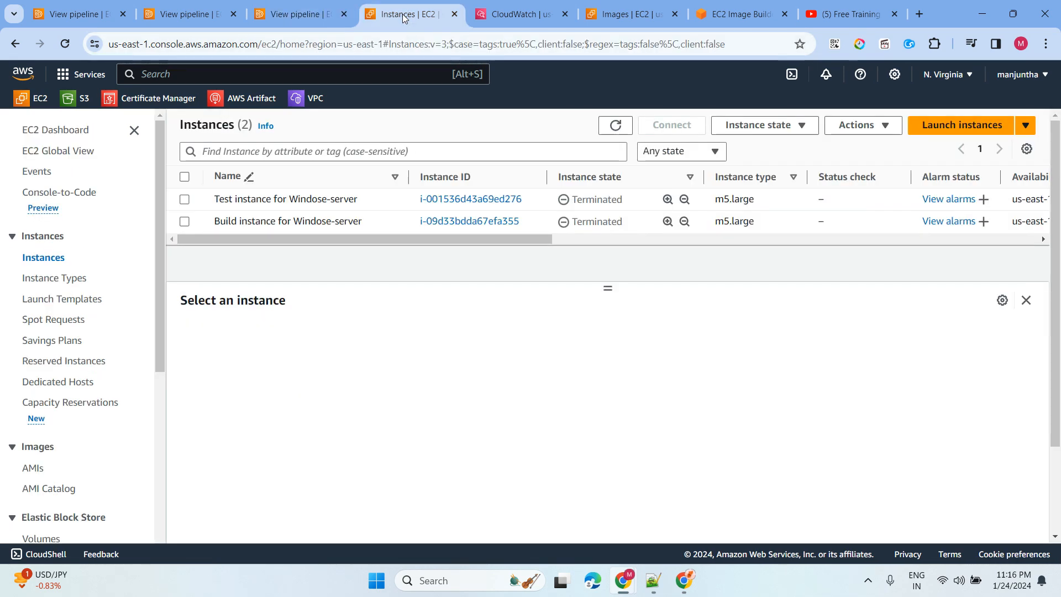
double_click(617, 126)
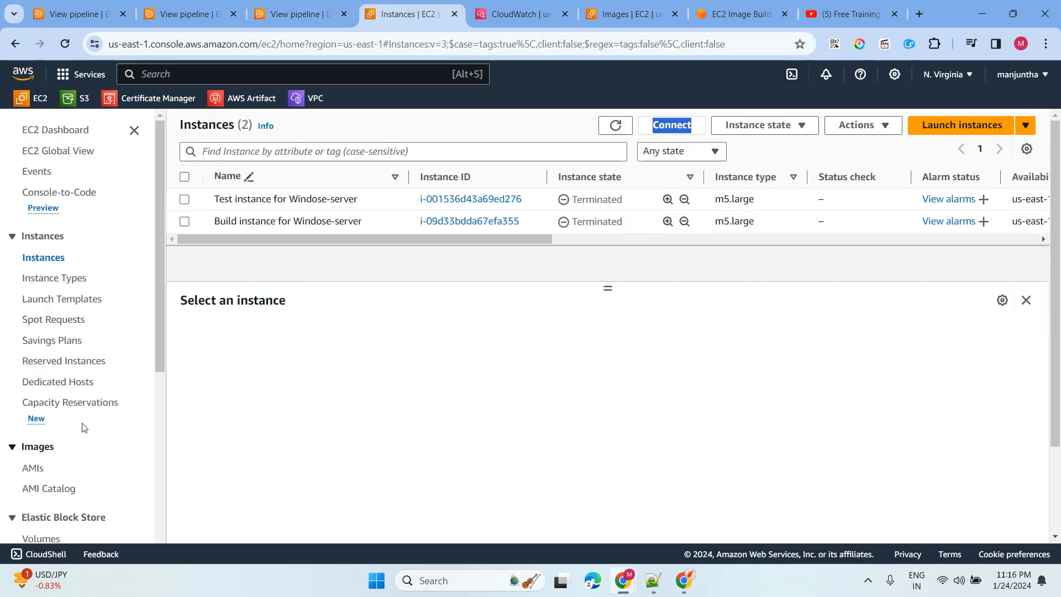
scroll(77, 458, "down", 3)
left_click(33, 260)
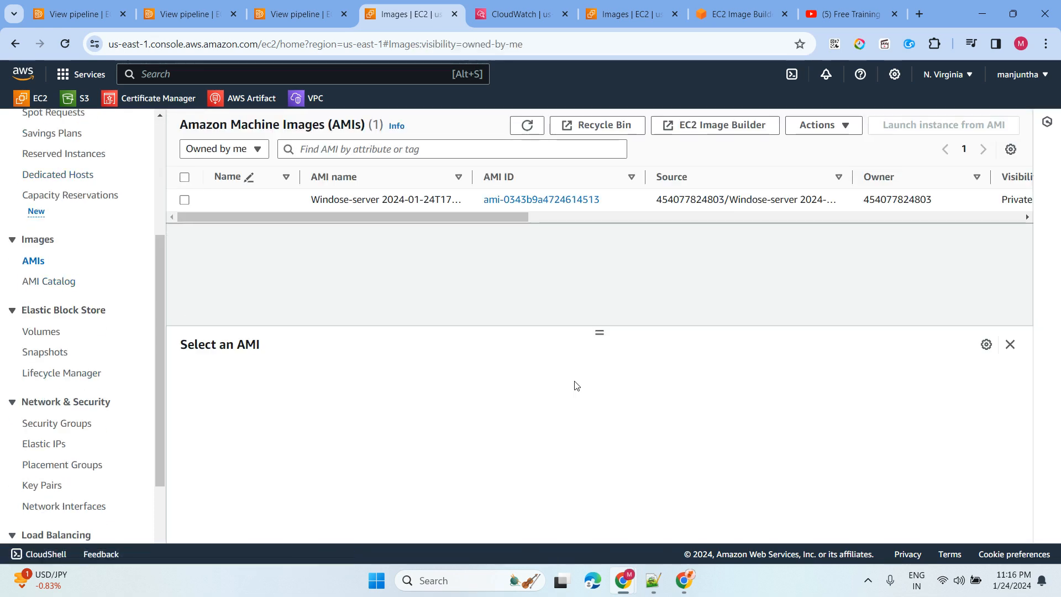
left_click(185, 200)
left_click(940, 126)
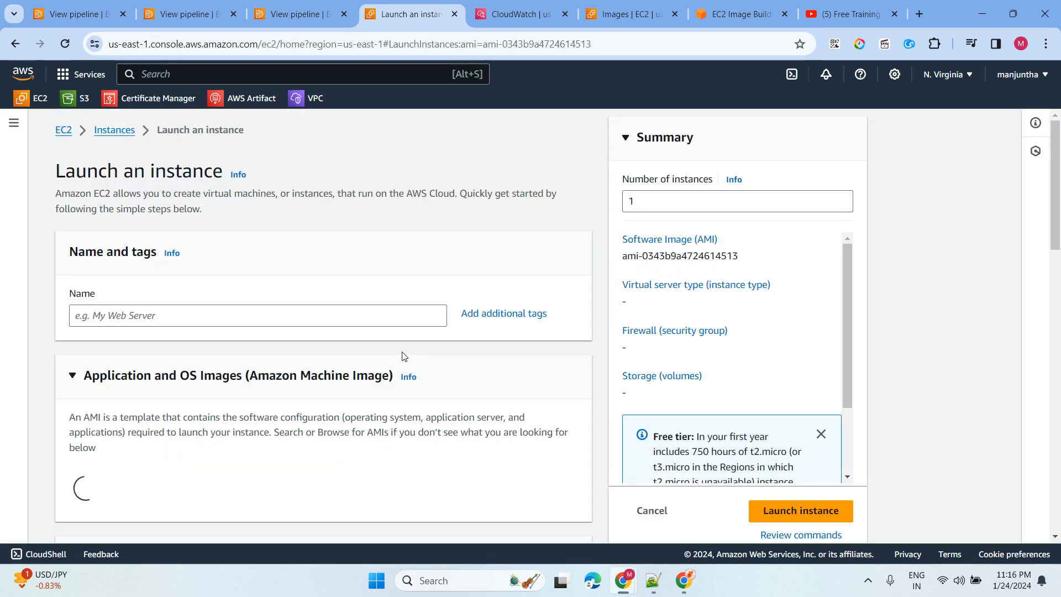
- Name the instance 'test' and choose the t2.medium instance type
left_click(187, 316)
type("test")
scroll(379, 222, "down", 5)
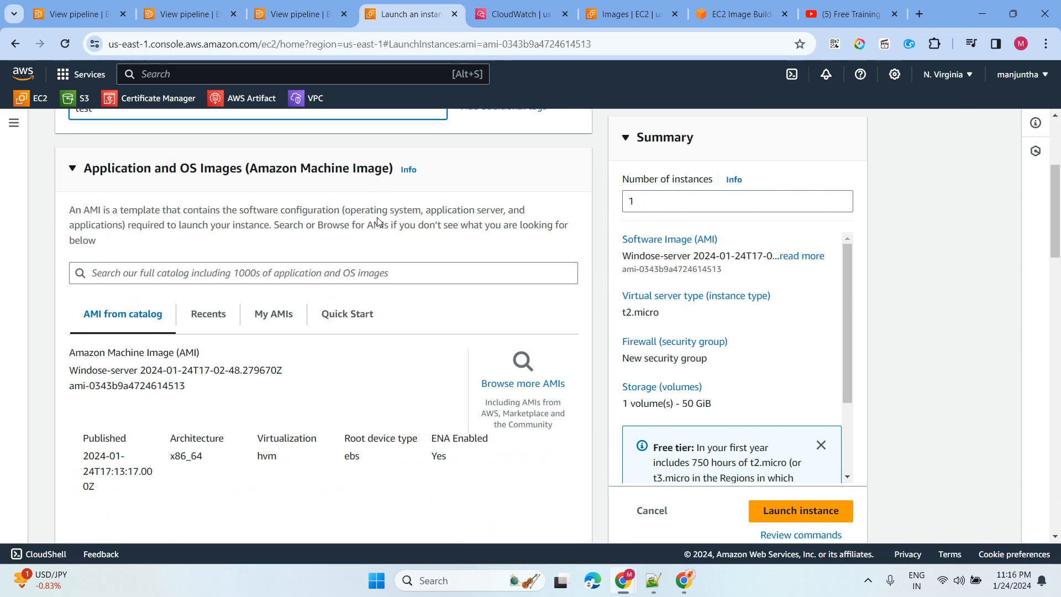
scroll(379, 222, "down", 6)
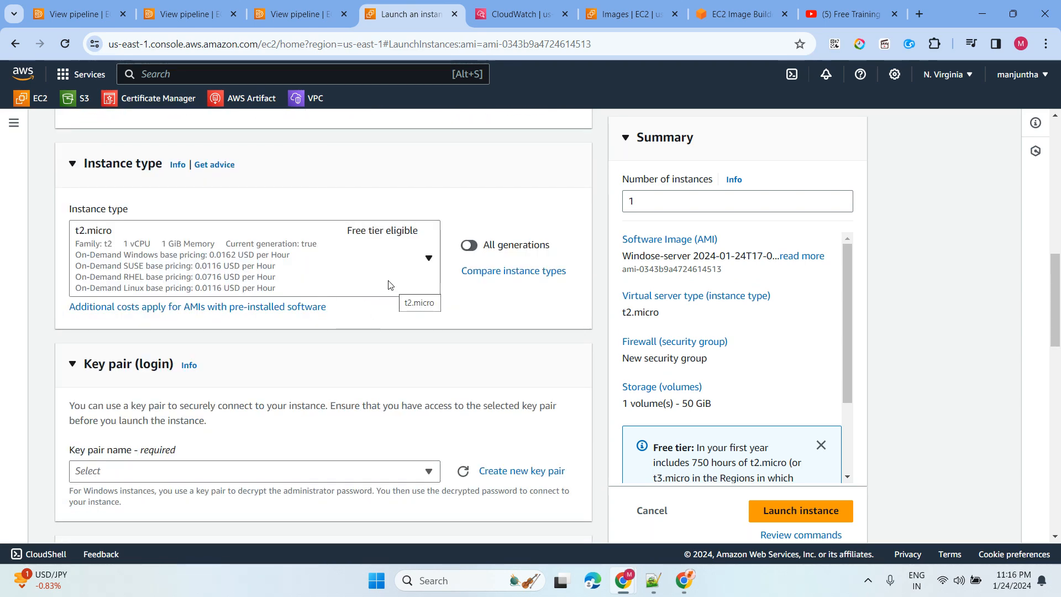
left_click(349, 268)
scroll(266, 379, "down", 3)
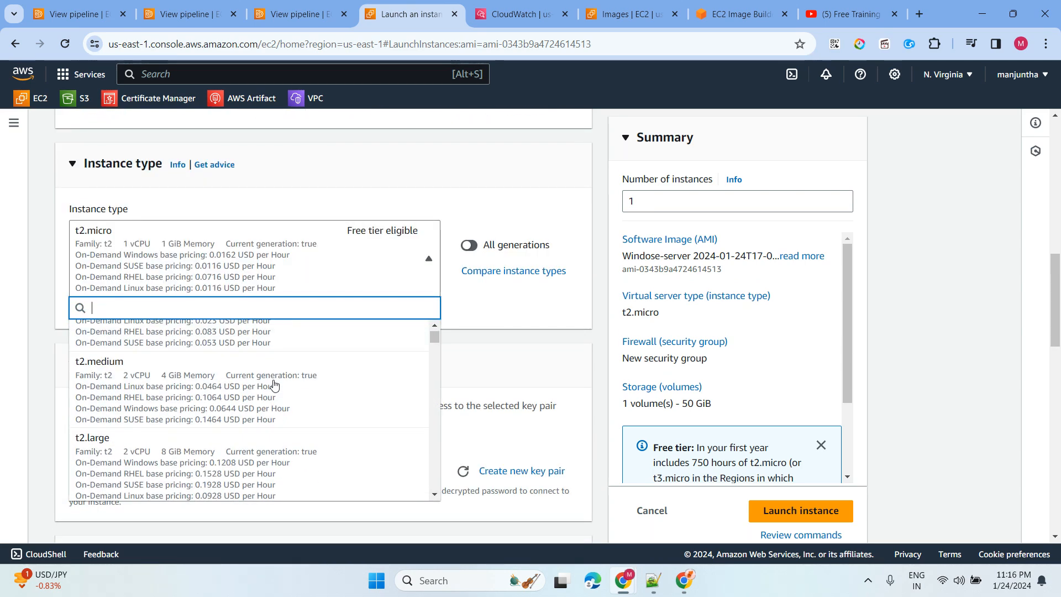
left_click(222, 399)
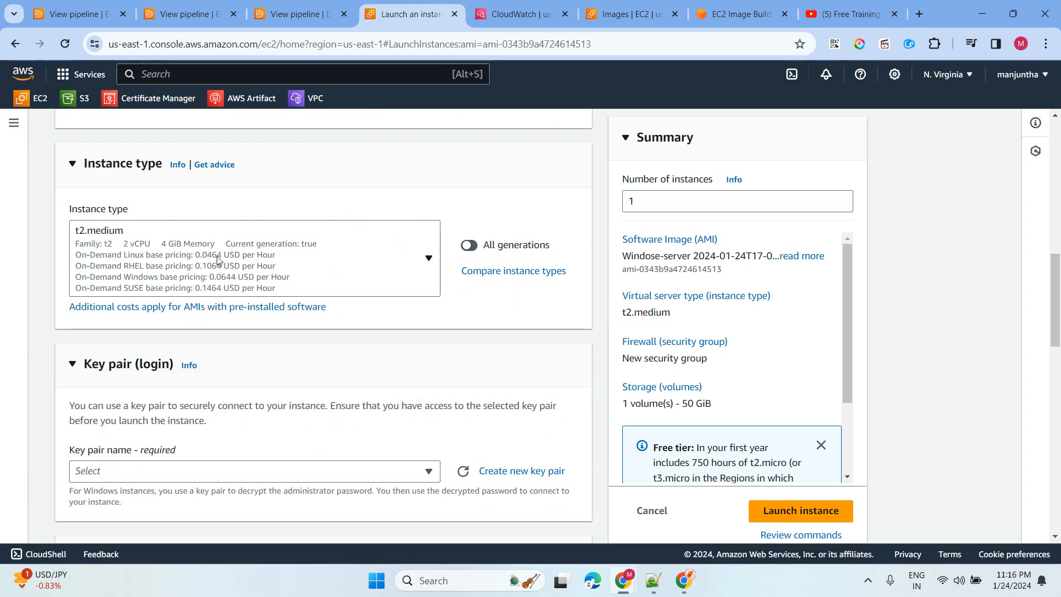
- Create and download a new key pair named 'test'
left_click(490, 471)
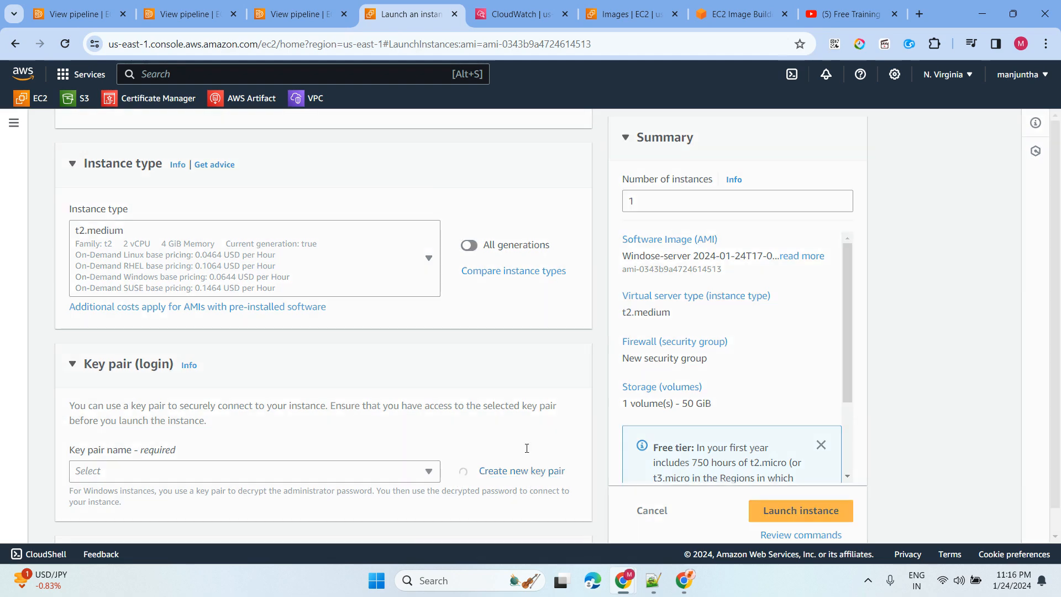
left_click(419, 216)
type("test")
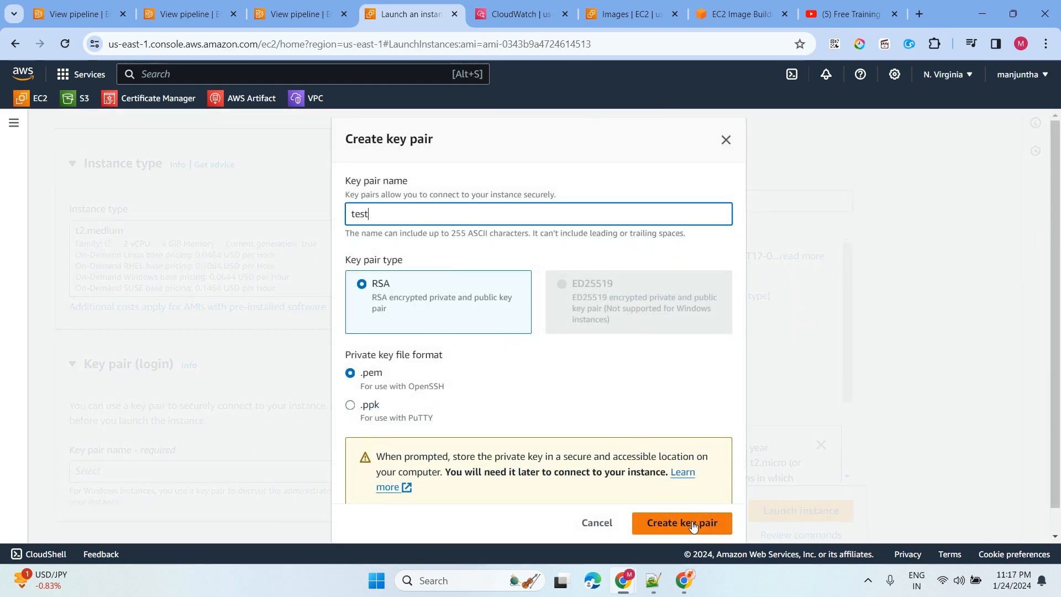
left_click(691, 523)
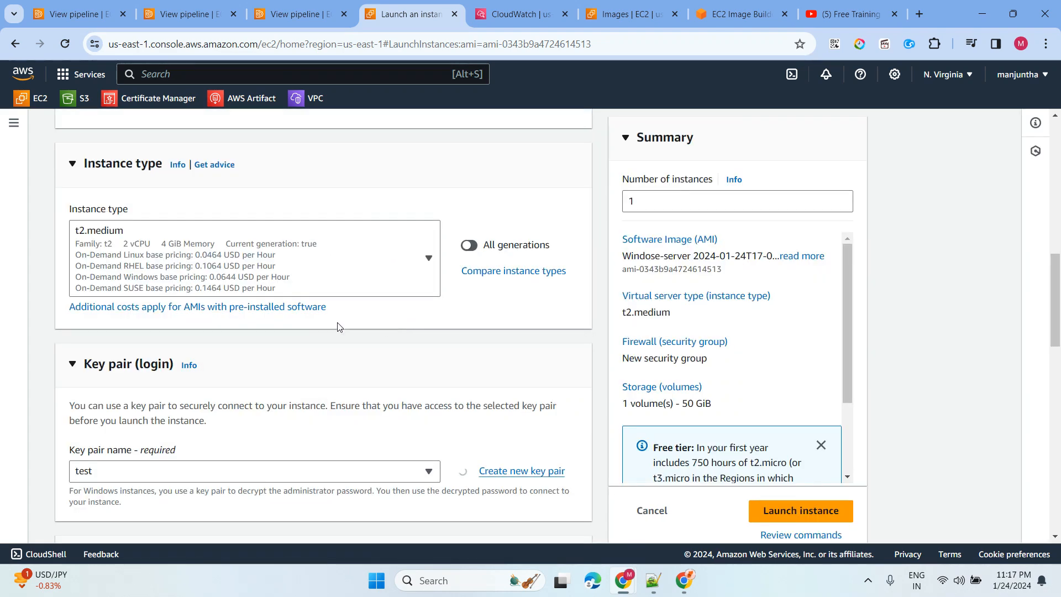
- Select the existing default security group and launch the instance
scroll(331, 319, "down", 7)
left_click(326, 365)
scroll(309, 238, "down", 5)
left_click(271, 139)
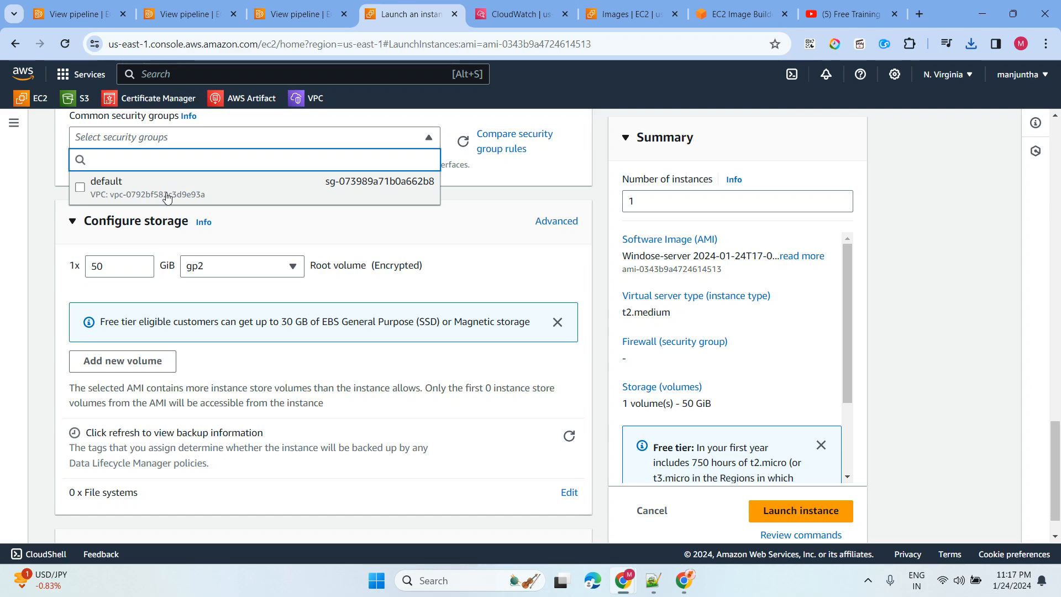
left_click(185, 188)
scroll(642, 431, "down", 1)
left_click(801, 483)
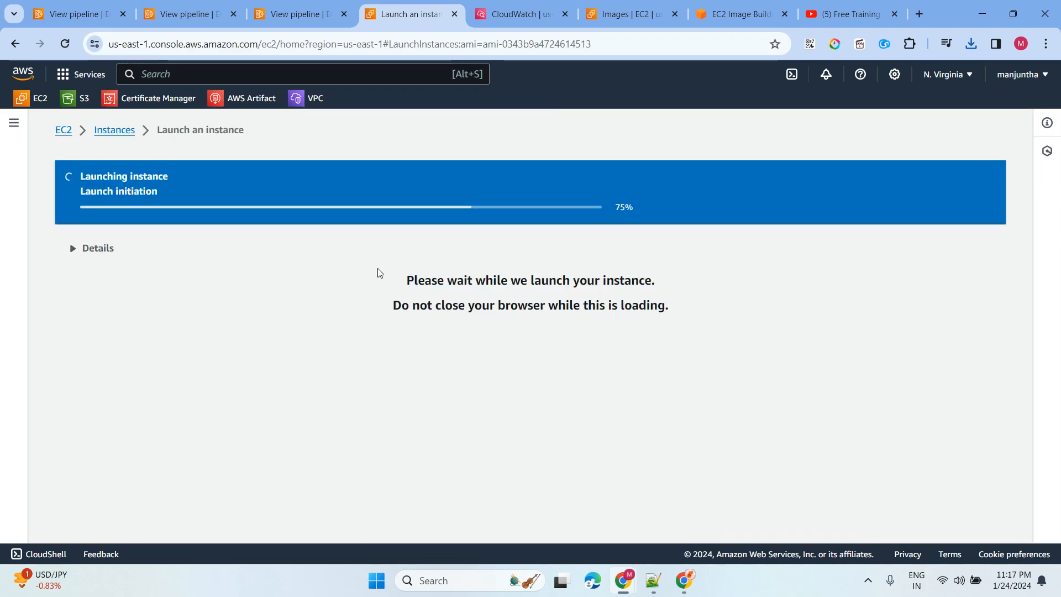
- View all instances to confirm test is pending, and close two extra pipeline pages
scroll(684, 276, "down", 5)
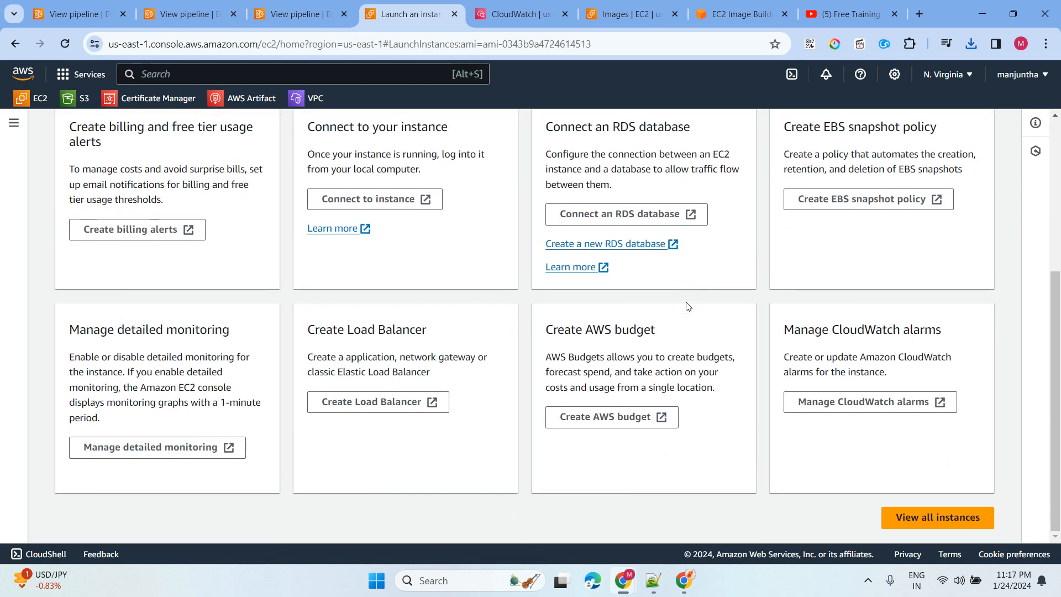
left_click(909, 516)
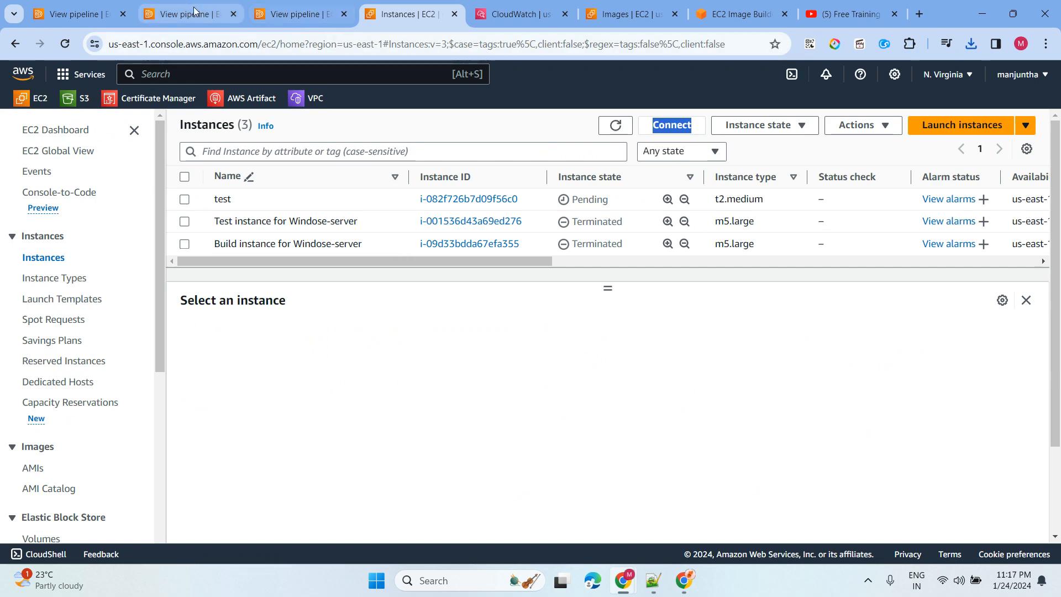
left_click(220, 22)
left_click(230, 15)
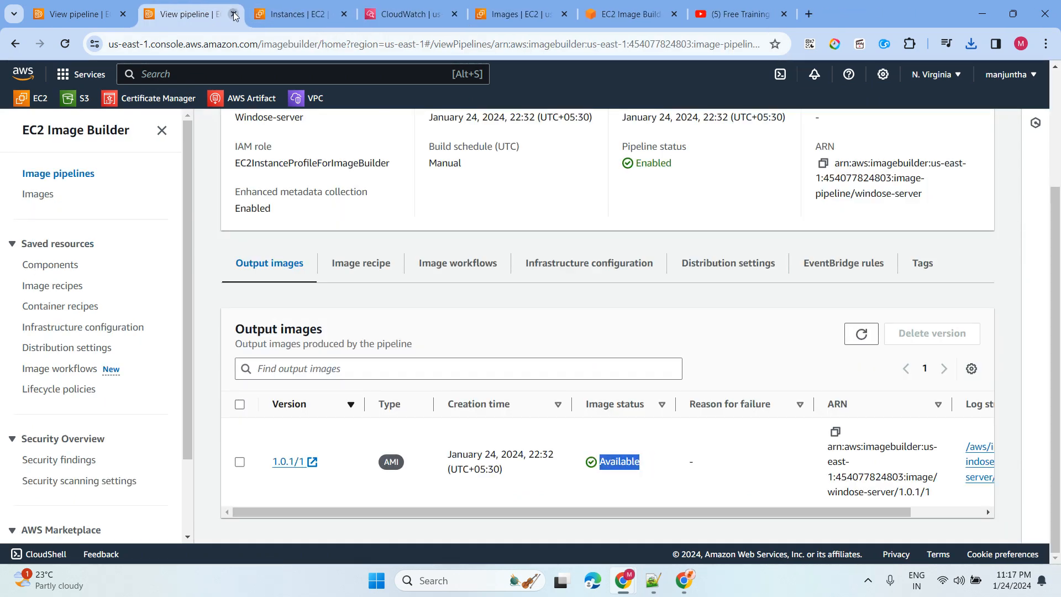
left_click(230, 15)
- Close the CloudWatch log, AMI and extra Image Builder tabs, returning to Image pipelines
left_click(297, 17)
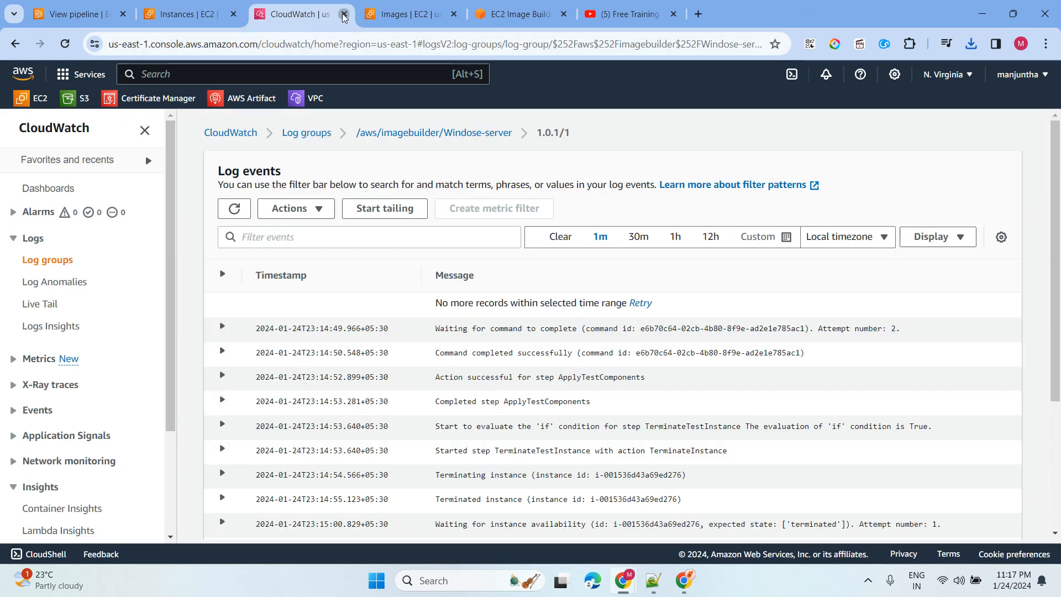
left_click(343, 14)
left_click(343, 15)
left_click(344, 15)
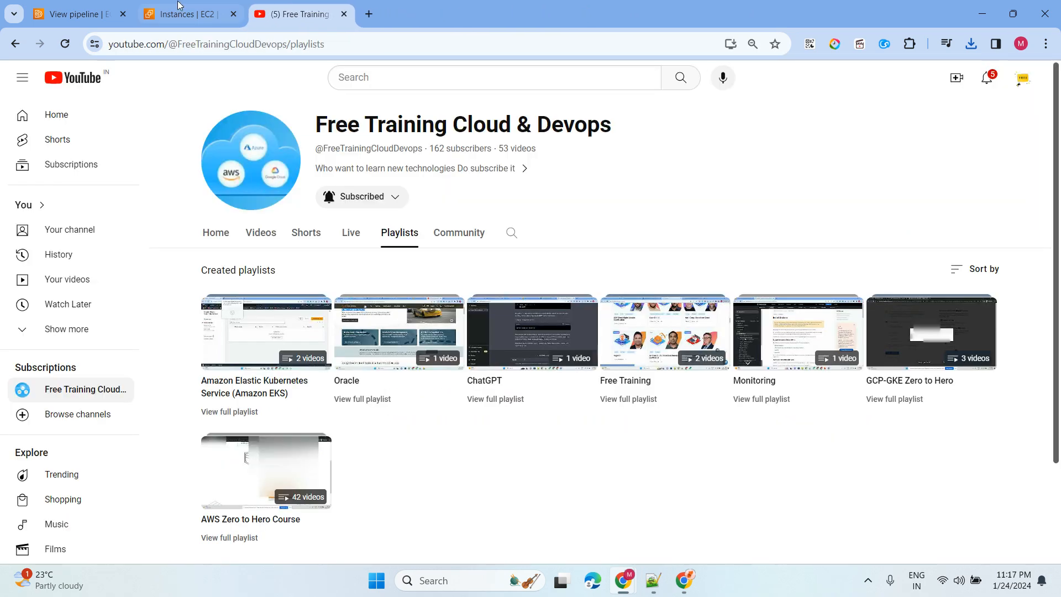
left_click(83, 14)
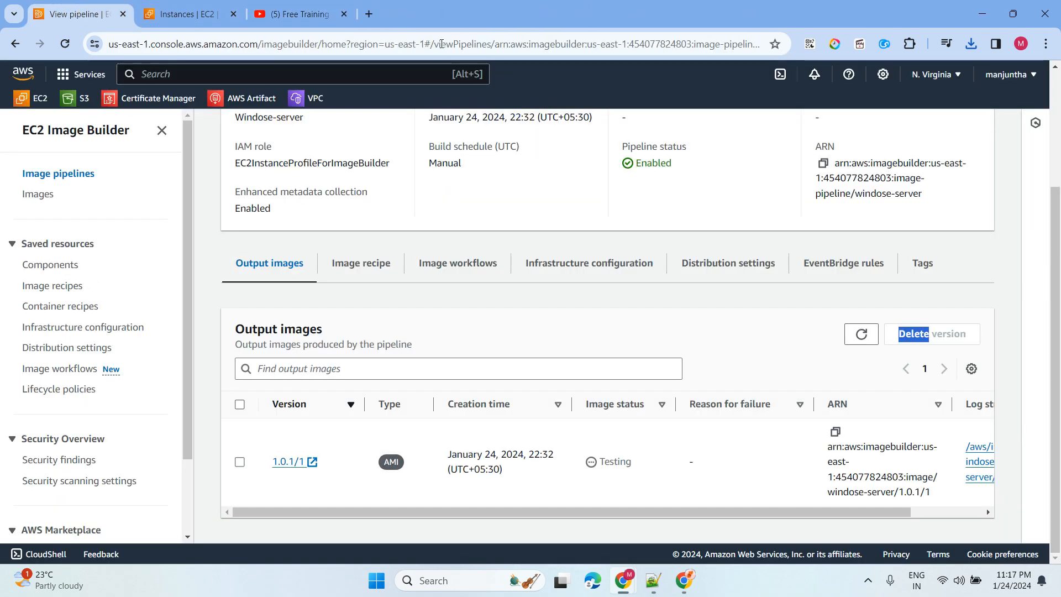
left_click(71, 175)
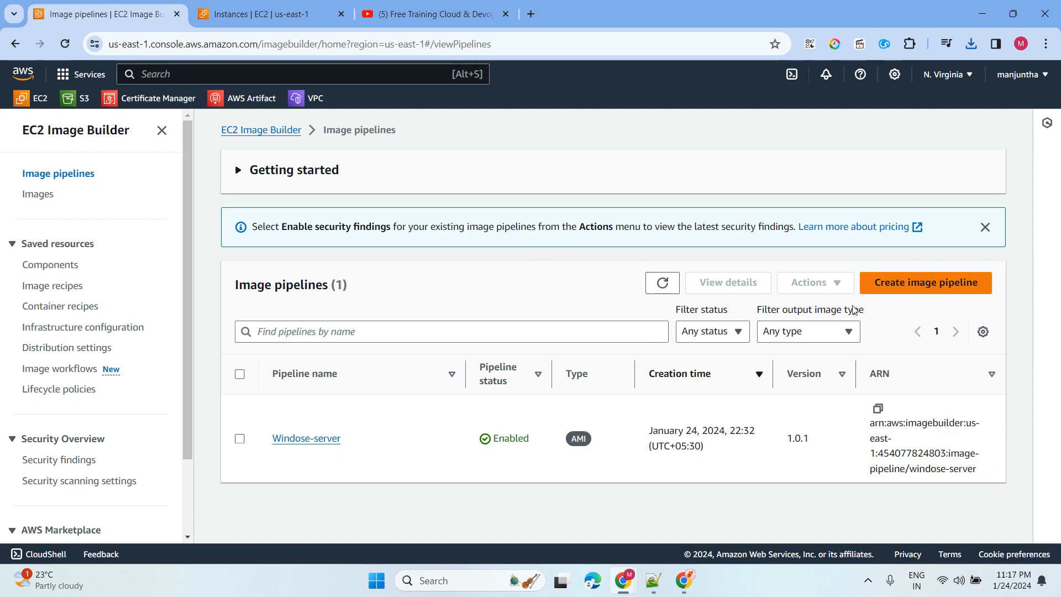
left_click_drag(408, 453, 265, 448)
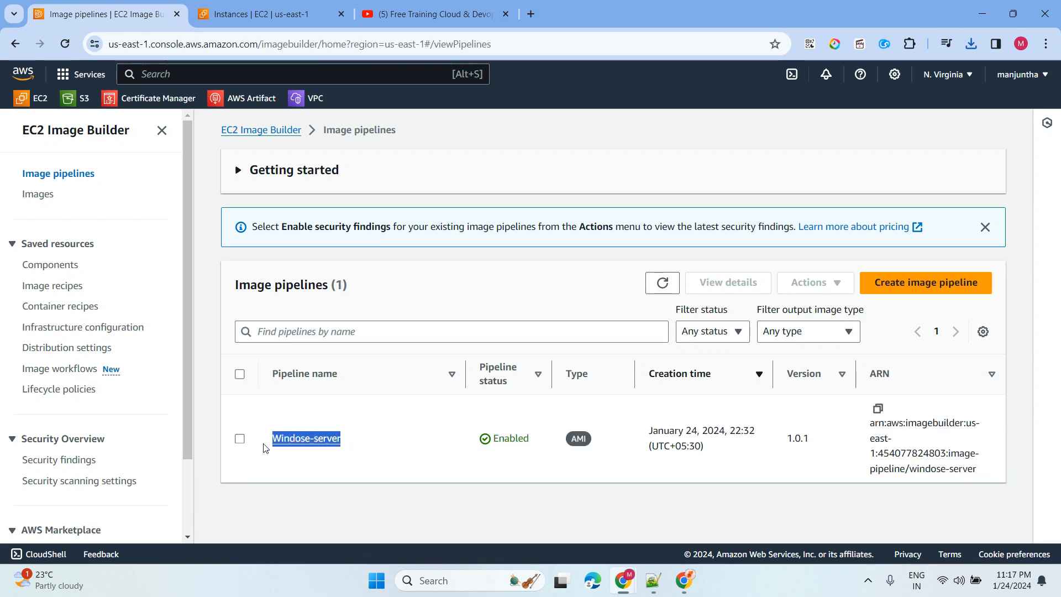
left_click(306, 439)
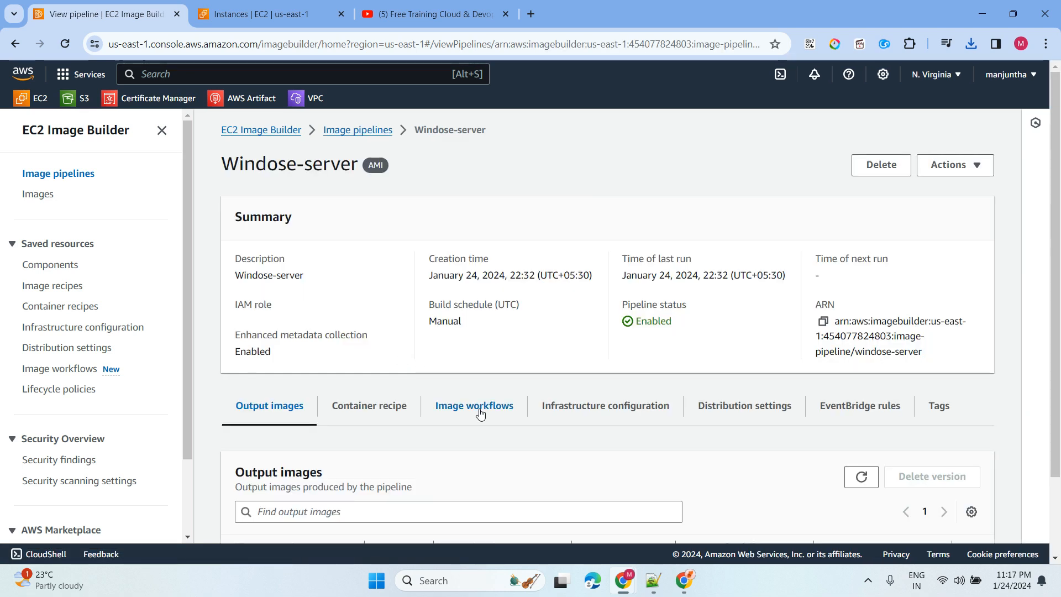
left_click(953, 164)
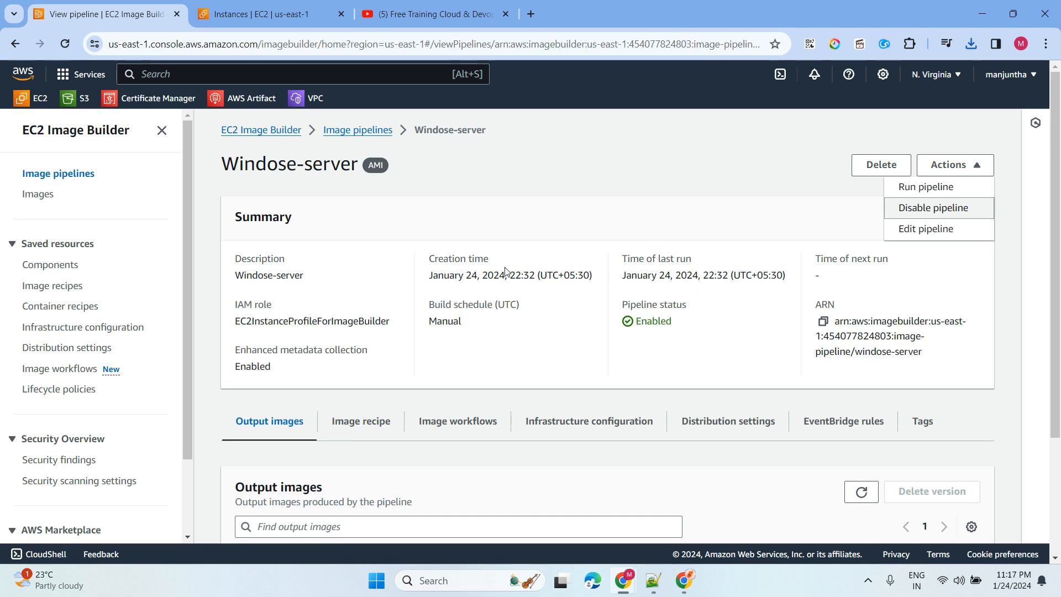
scroll(410, 399, "down", 3)
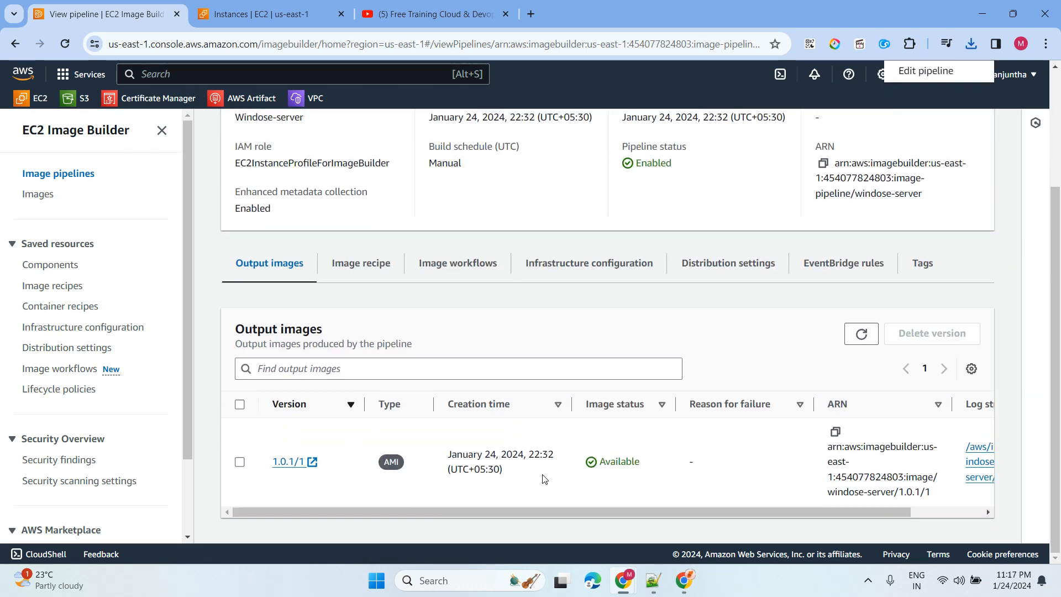
left_click_drag(596, 478, 671, 476)
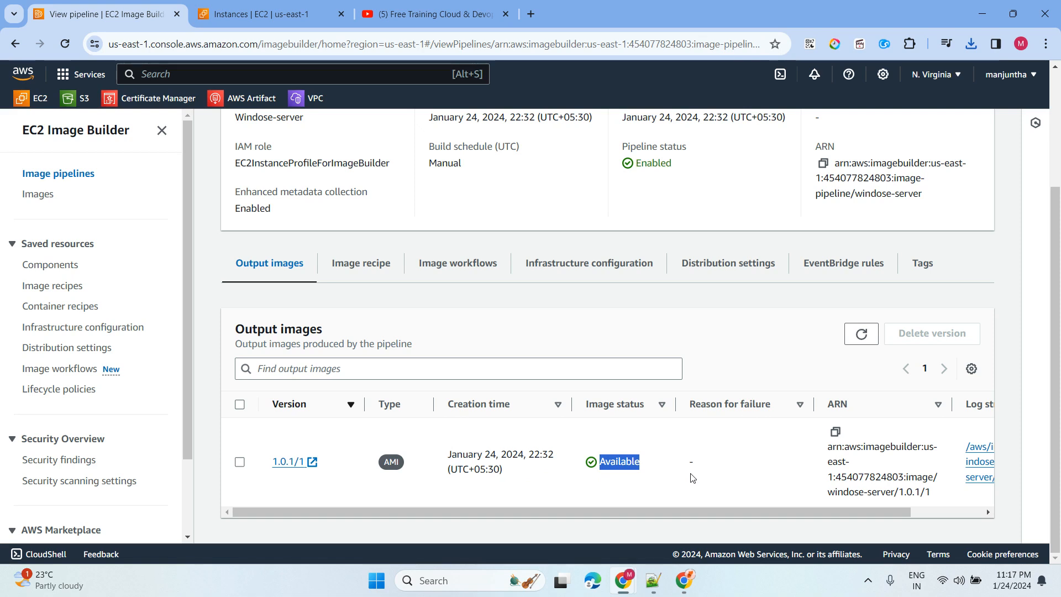
left_click(668, 478)
left_click_drag(668, 461, 593, 461)
left_click(618, 487)
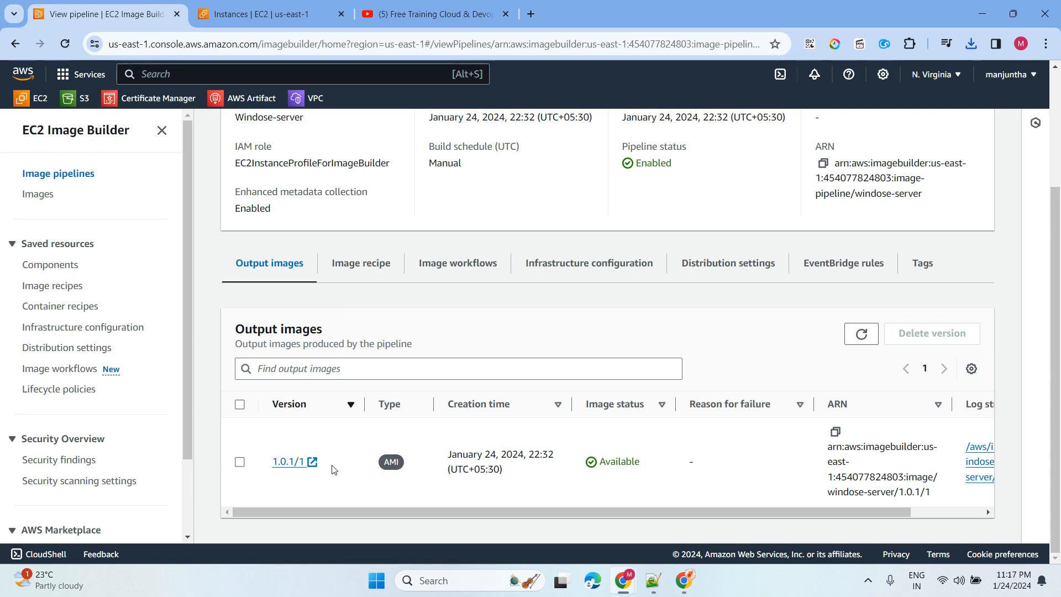
left_click_drag(332, 465, 266, 464)
left_click_drag(796, 512, 885, 513)
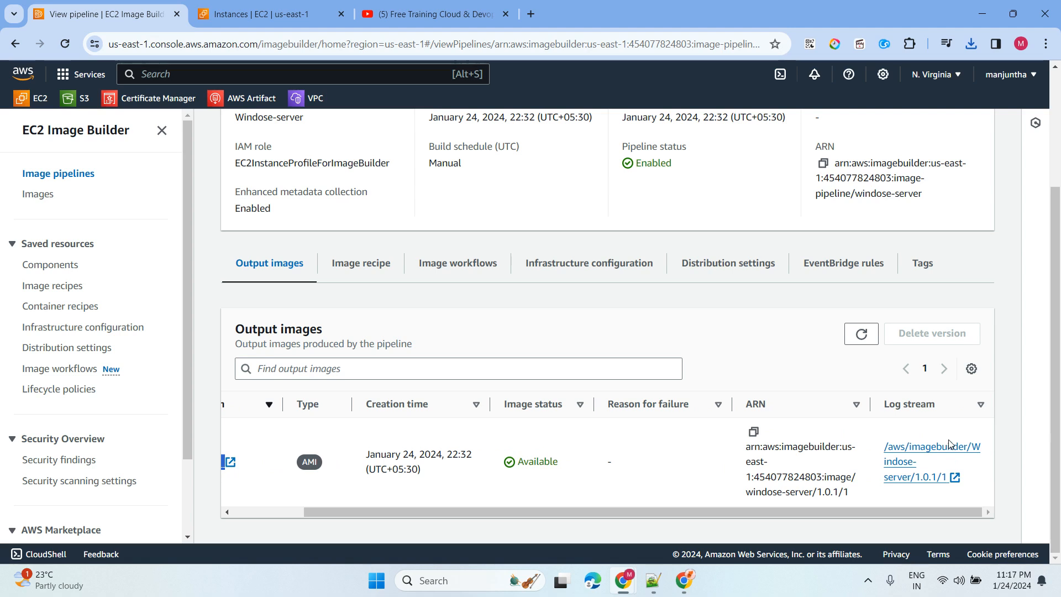
left_click_drag(571, 513, 403, 502)
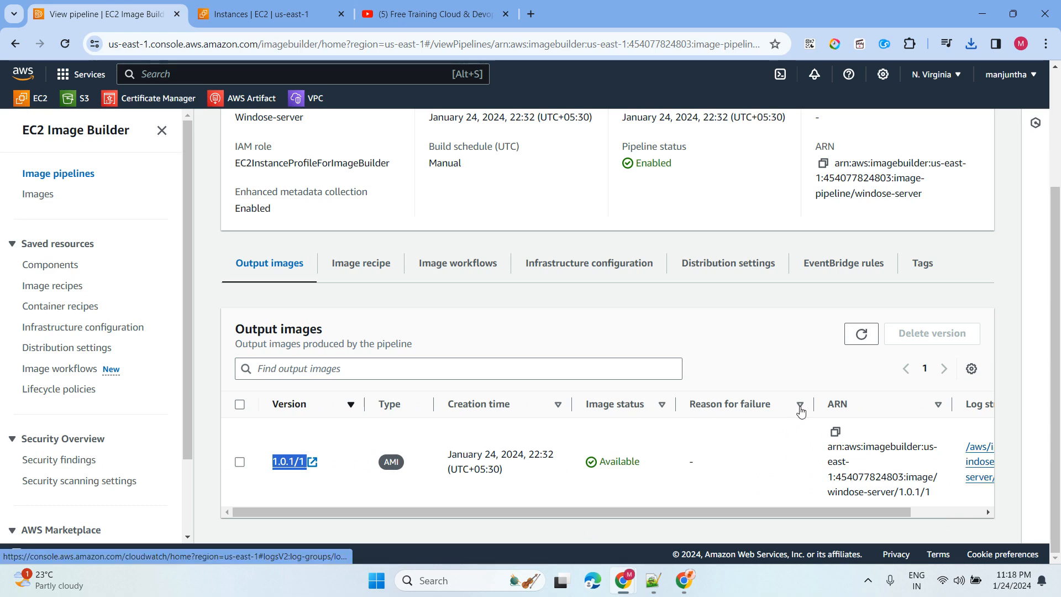
- Open image 1.0.1/1's details and view its output AMI in the EC2 AMI list
left_click(287, 462)
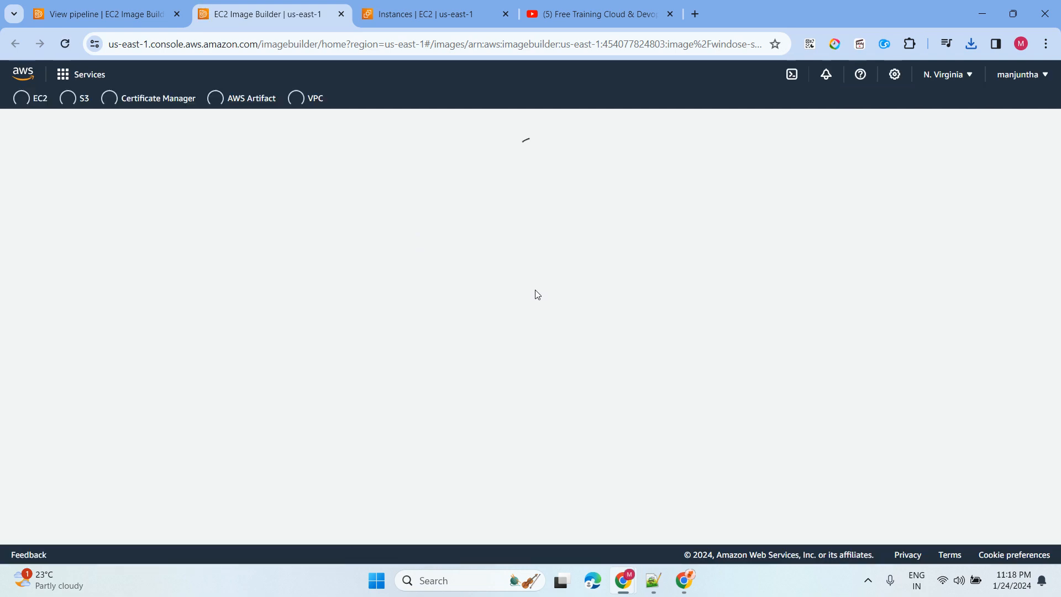
scroll(515, 302, "down", 1)
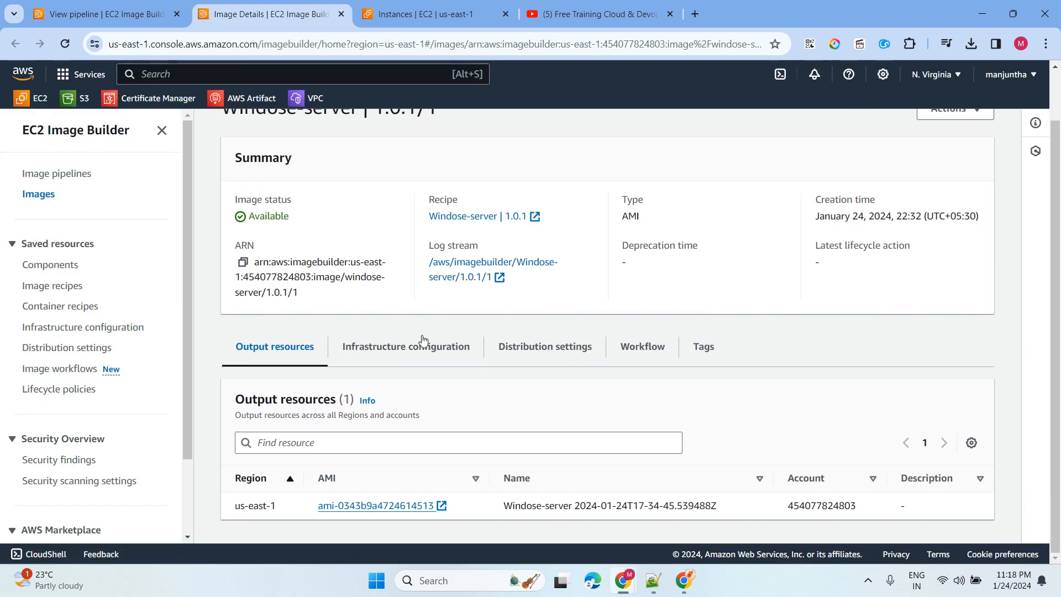
left_click_drag(463, 514, 303, 512)
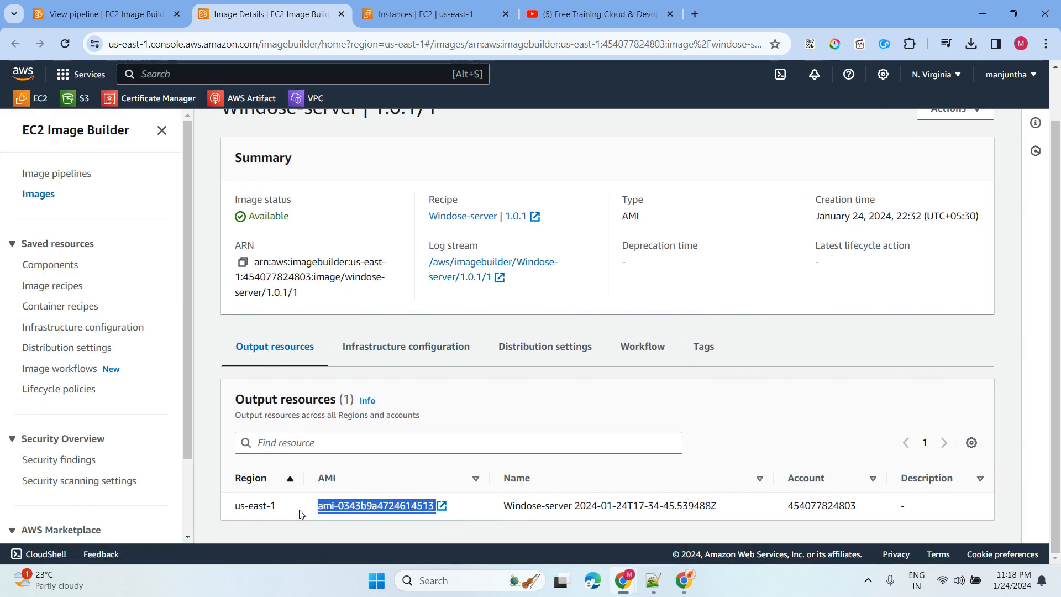
left_click(459, 518)
left_click(403, 507)
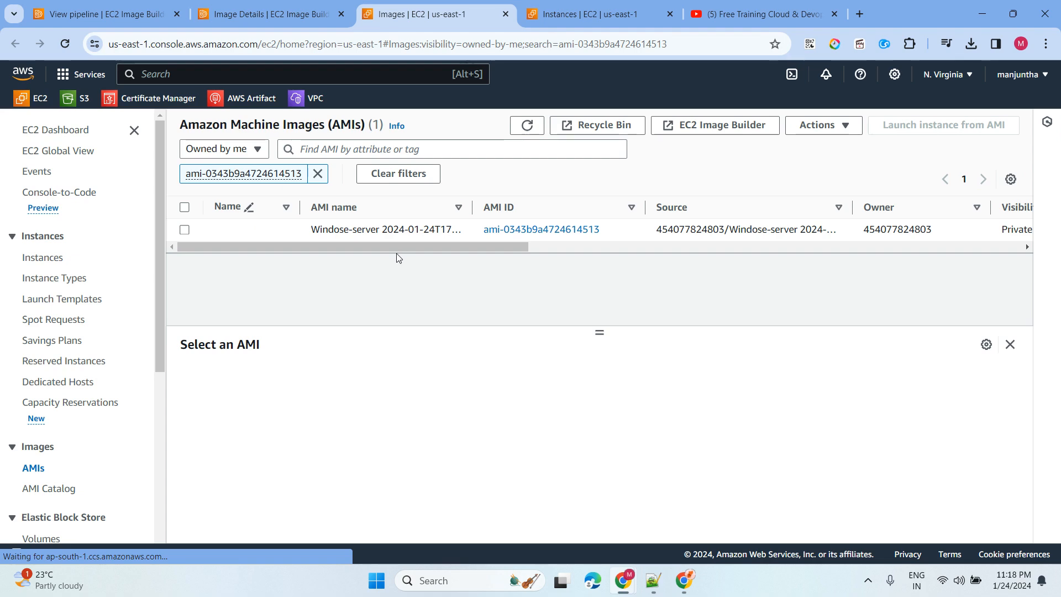
left_click(184, 230)
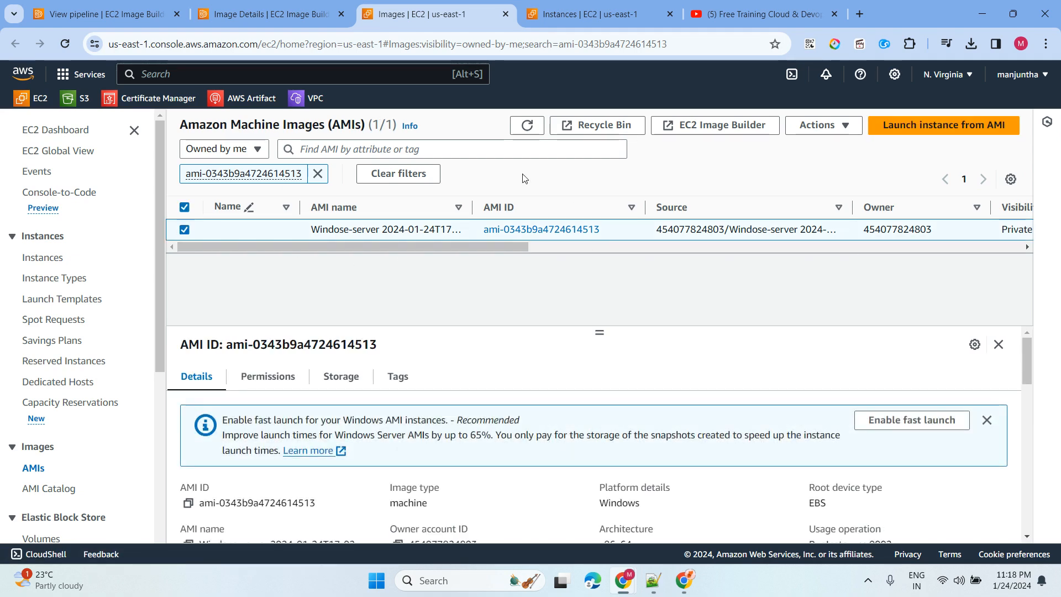
left_click(297, 14)
- Review the image's infrastructure, distribution and workflow: six steps succeeded, one skipped
left_click(413, 353)
scroll(420, 348, "down", 3)
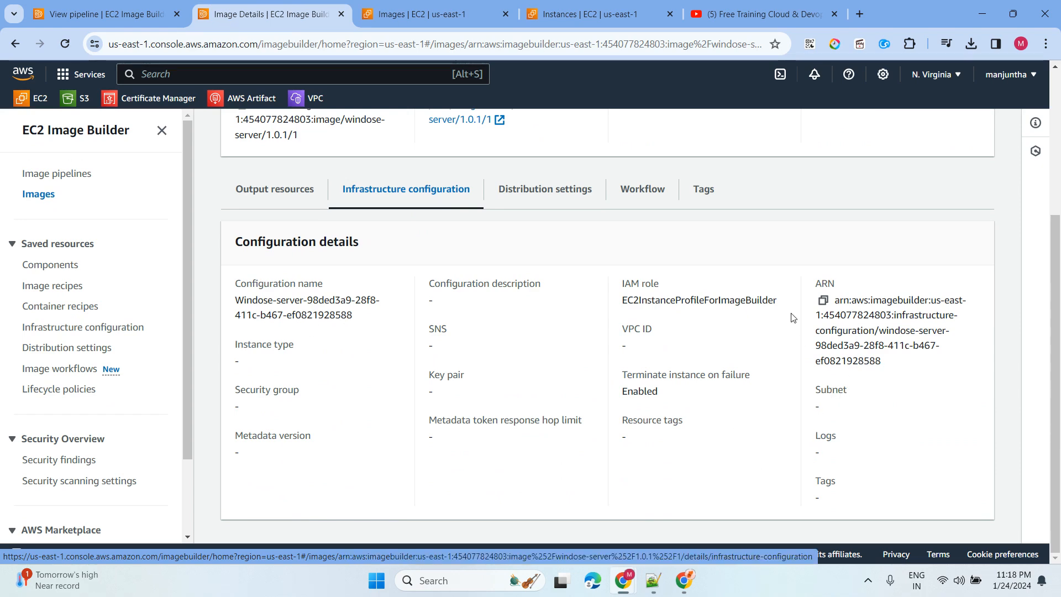
left_click(504, 192)
scroll(673, 304, "down", 5)
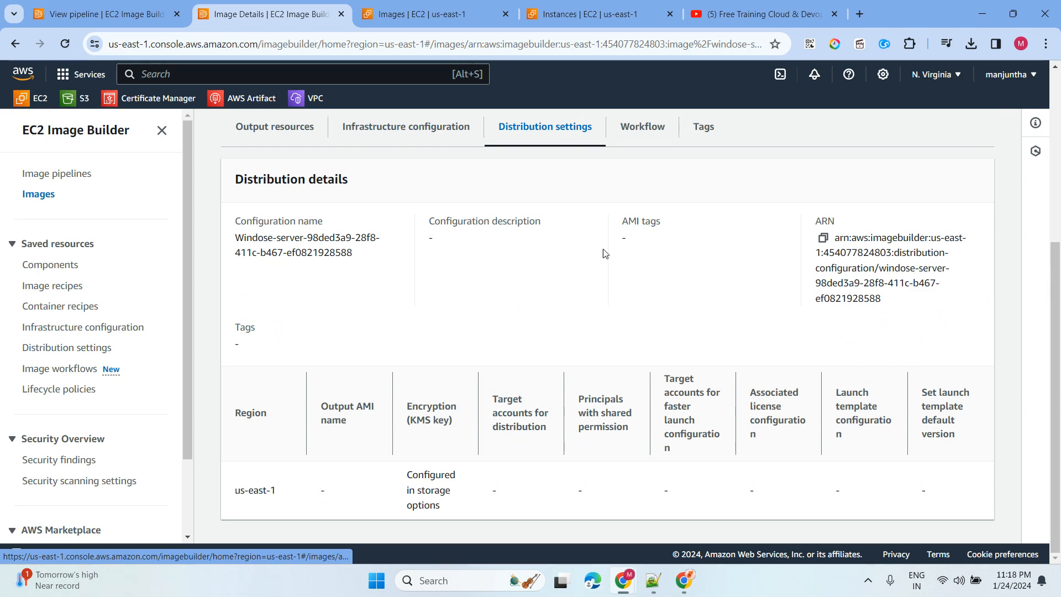
left_click(643, 133)
scroll(629, 336, "down", 8)
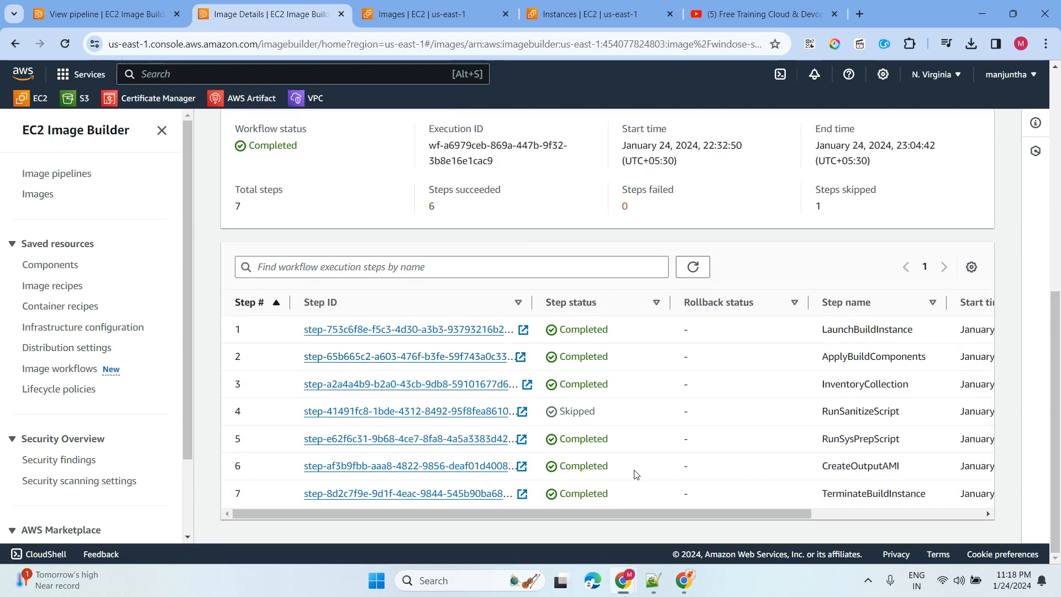
scroll(684, 342, "up", 8)
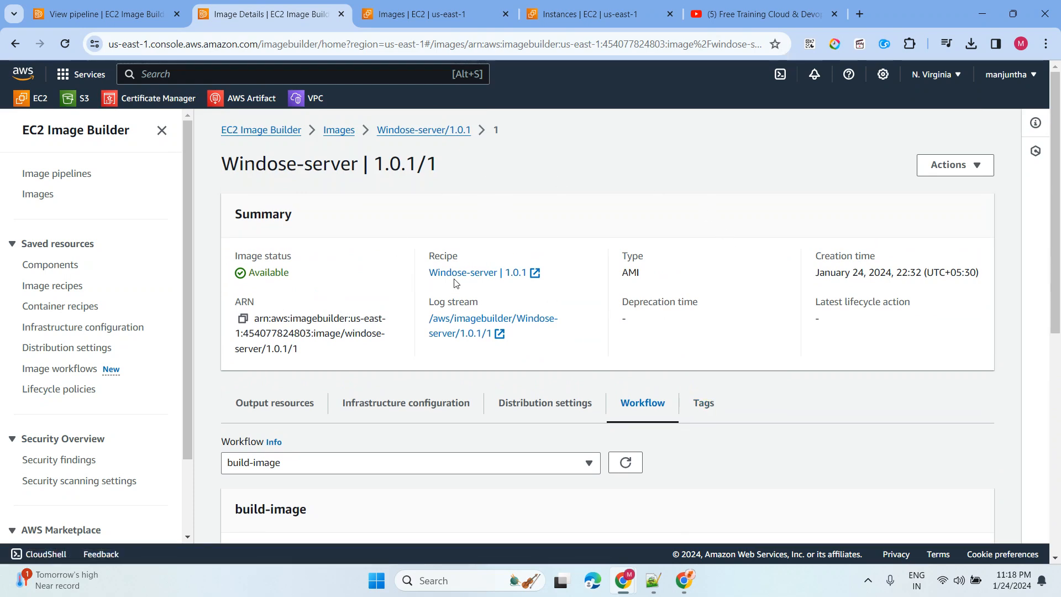
- Revisit the Image pipelines list showing Windose-server, then switch to the EC2 instances tab
left_click(49, 177)
scroll(540, 260, "down", 3)
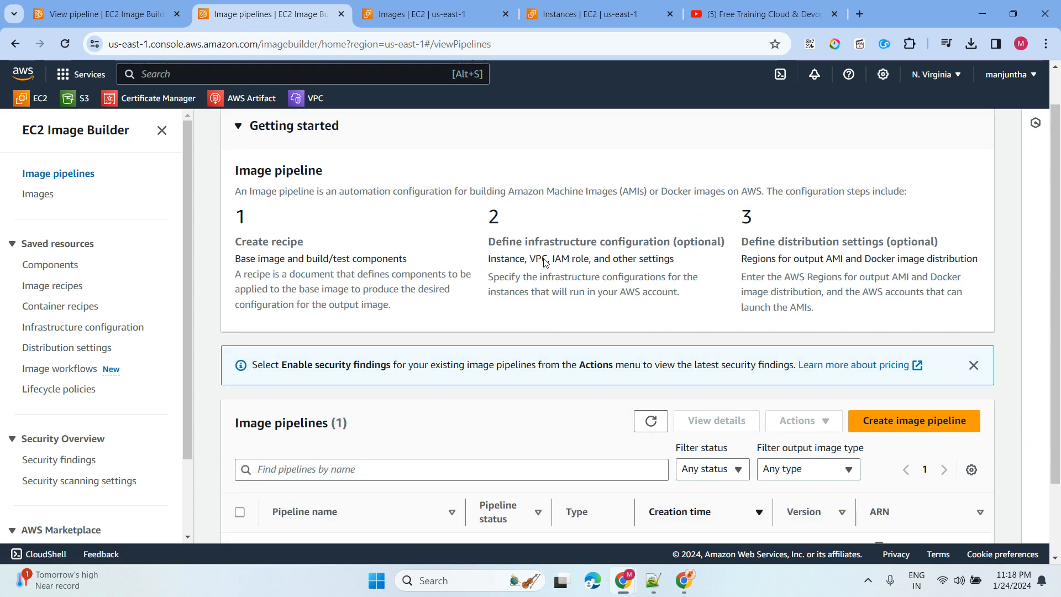
left_click_drag(370, 496, 270, 490)
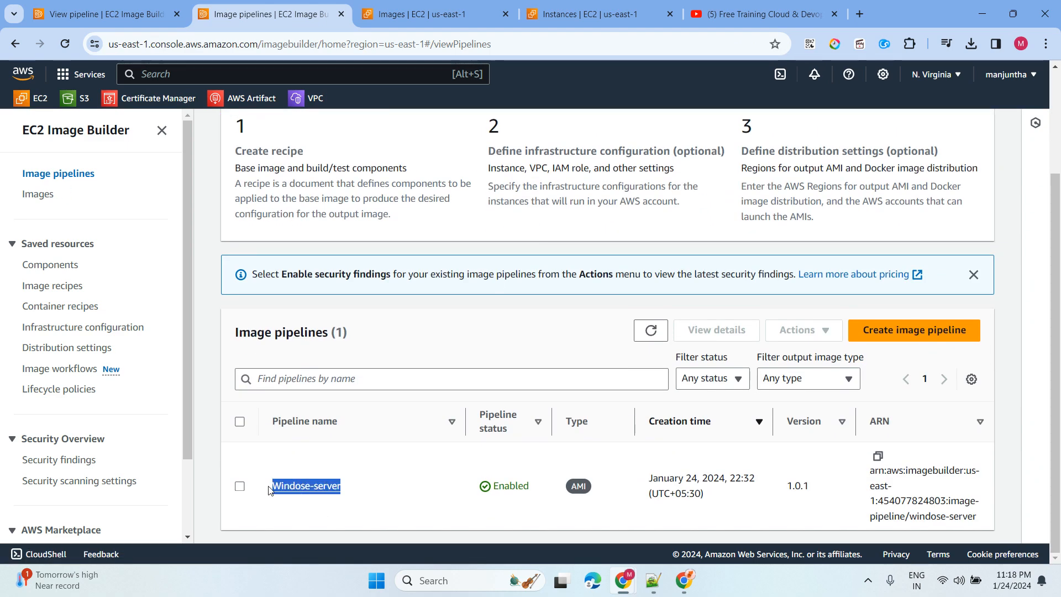
left_click(390, 462)
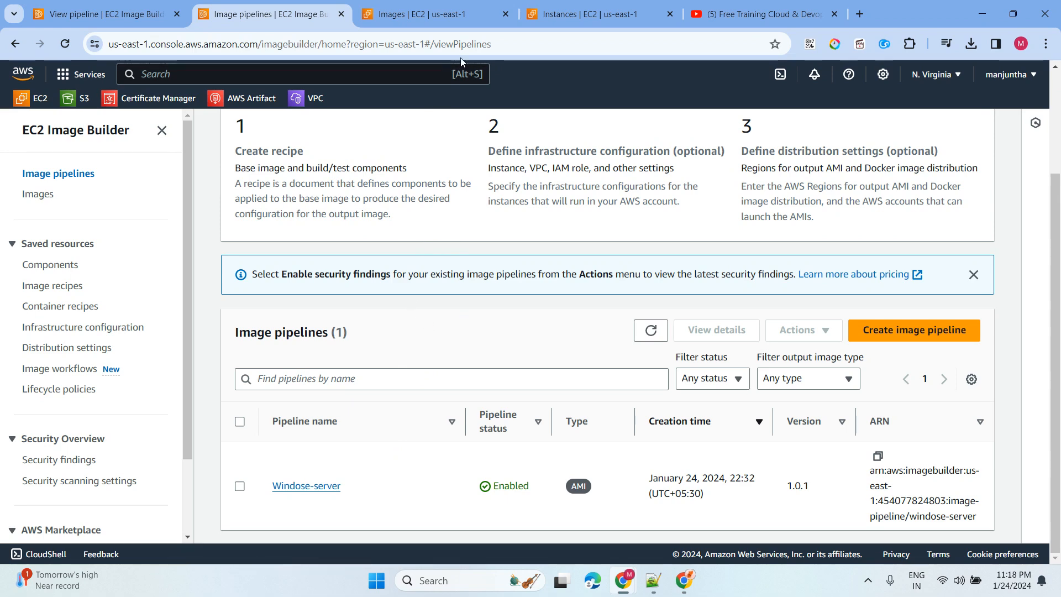
left_click(599, 24)
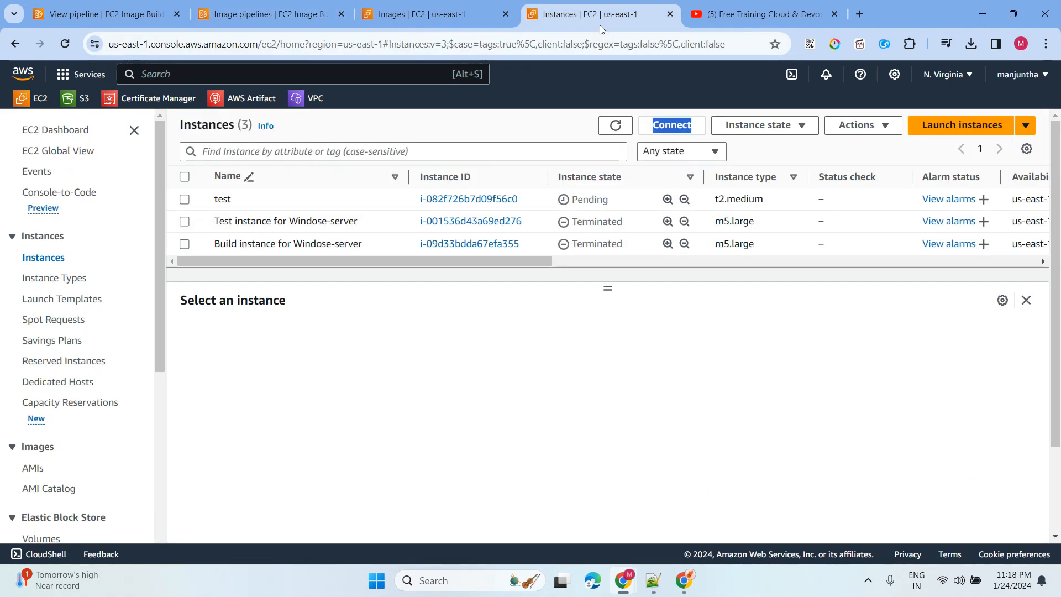
- Refresh the instance list, select test, and show its RDP client connection details
left_click(615, 127)
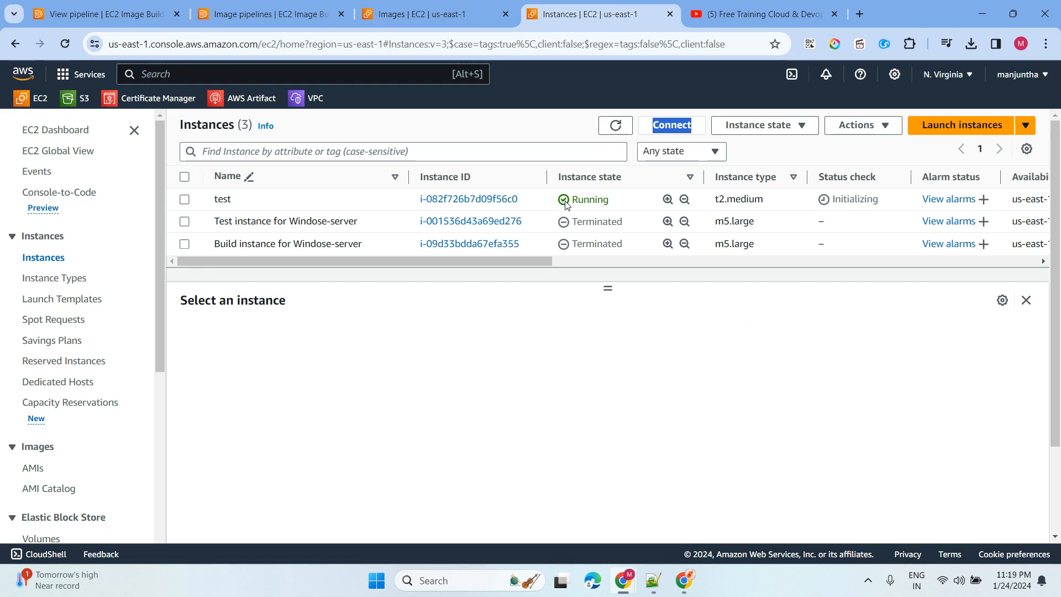
left_click(185, 200)
left_click(663, 125)
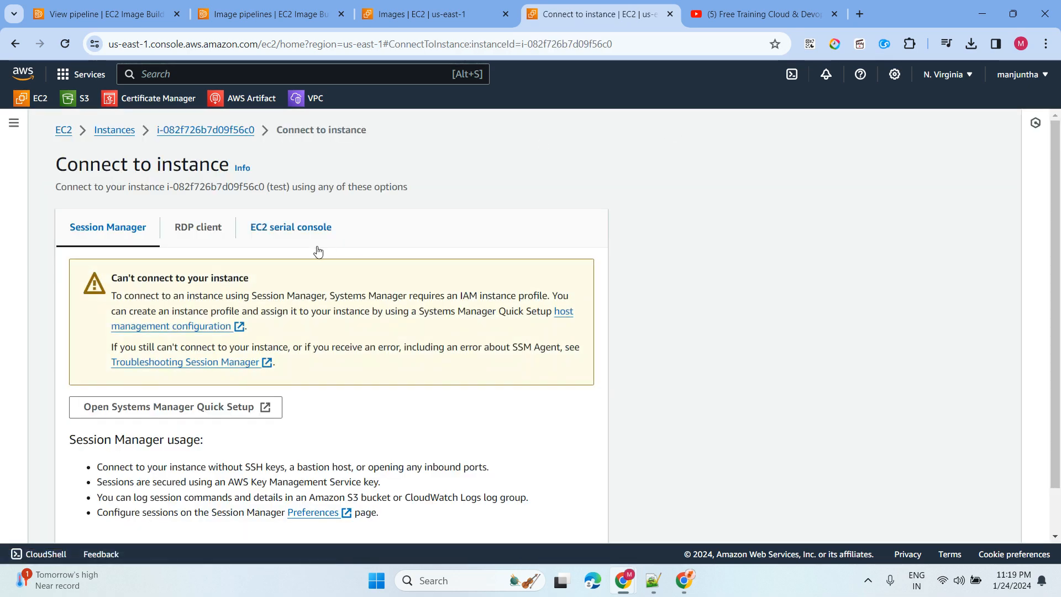
left_click(200, 232)
scroll(496, 272, "down", 3)
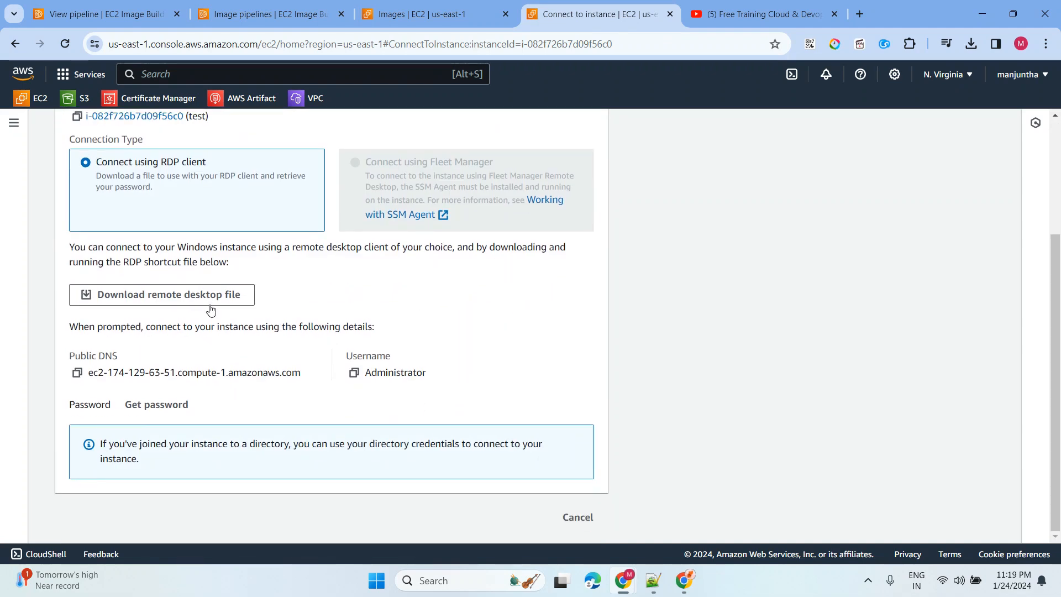
- Try decrypting the Windows password, find it not yet available, and return to Instances
left_click(168, 405)
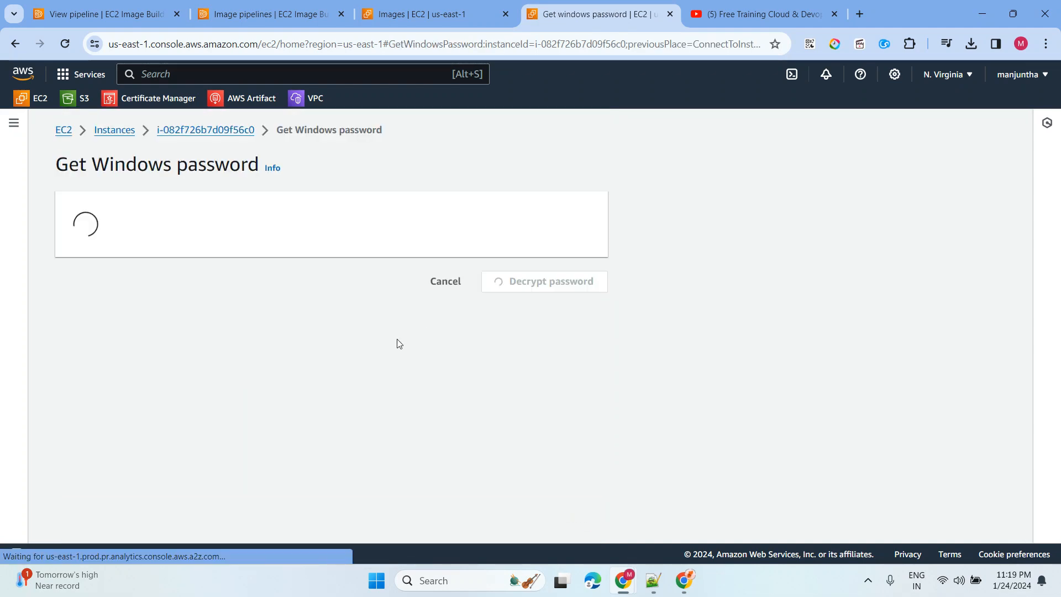
left_click(561, 319)
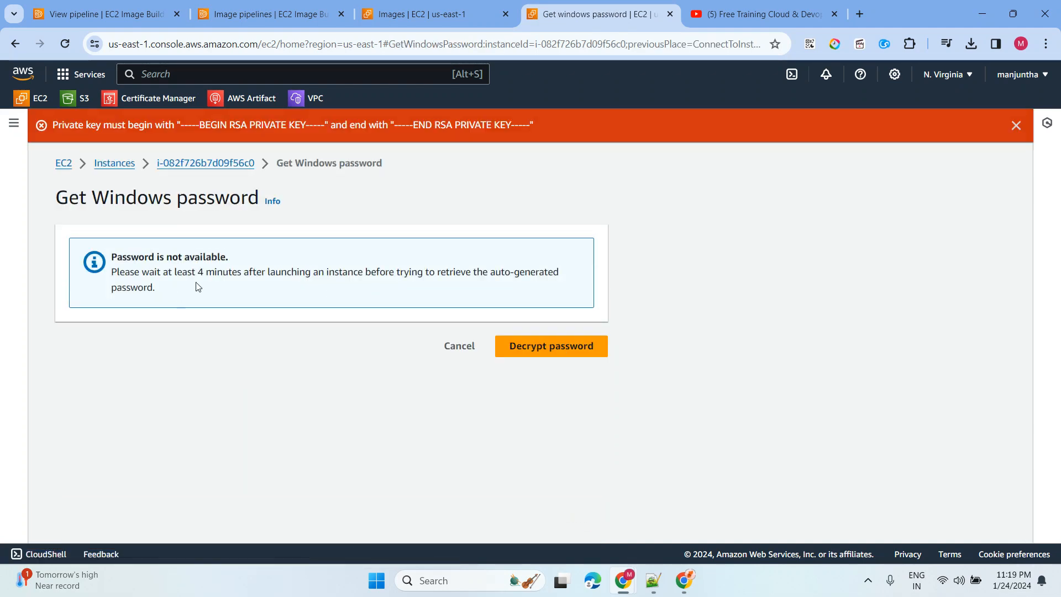
left_click_drag(149, 286, 450, 325)
left_click(451, 346)
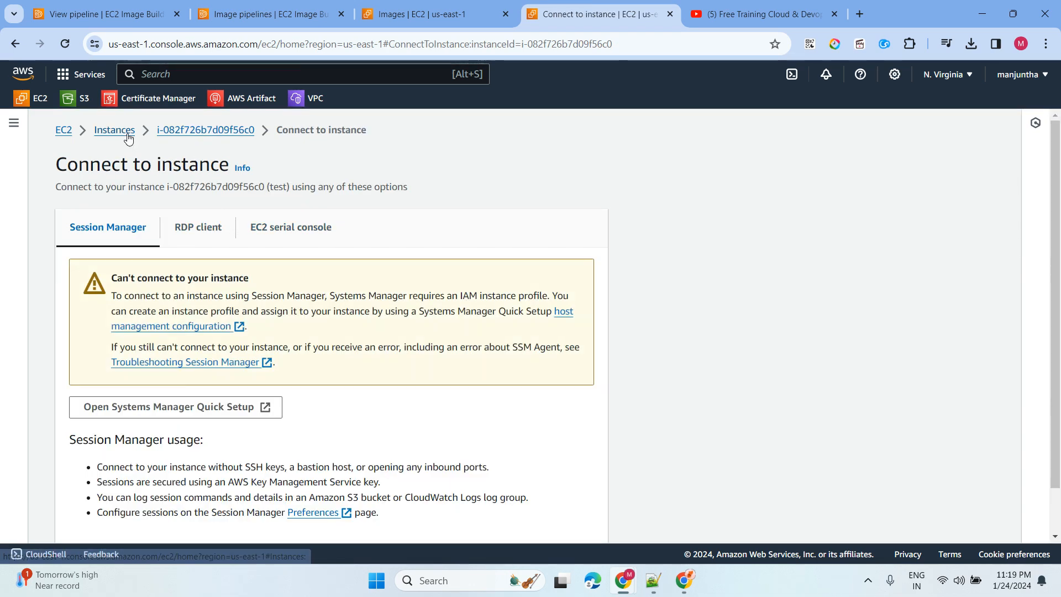
left_click(128, 138)
left_click_drag(666, 126, 590, 138)
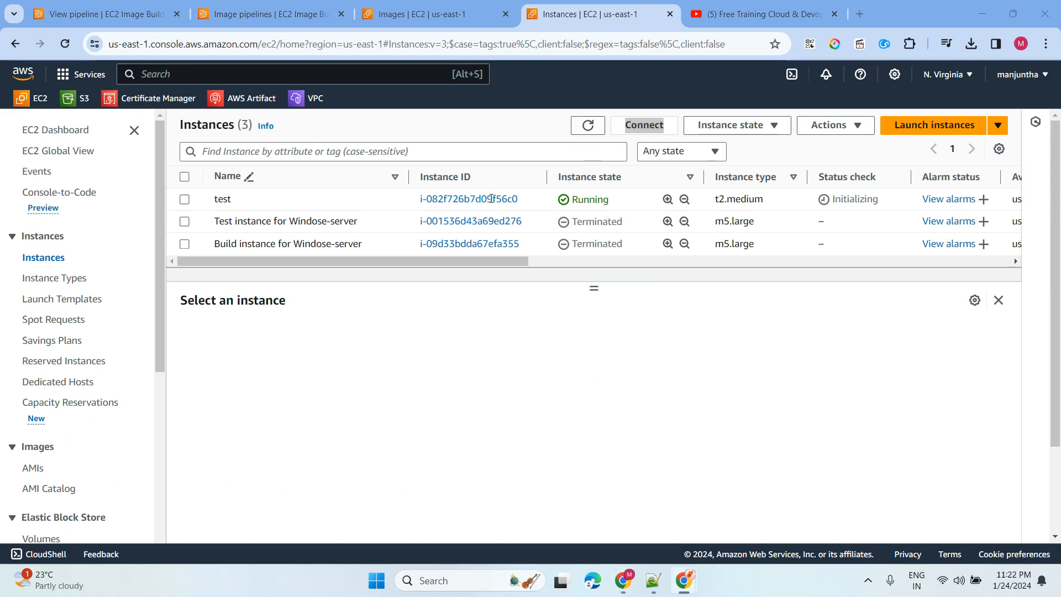
- Refresh, select test, and download its test.rdp remote desktop file
left_click(584, 133)
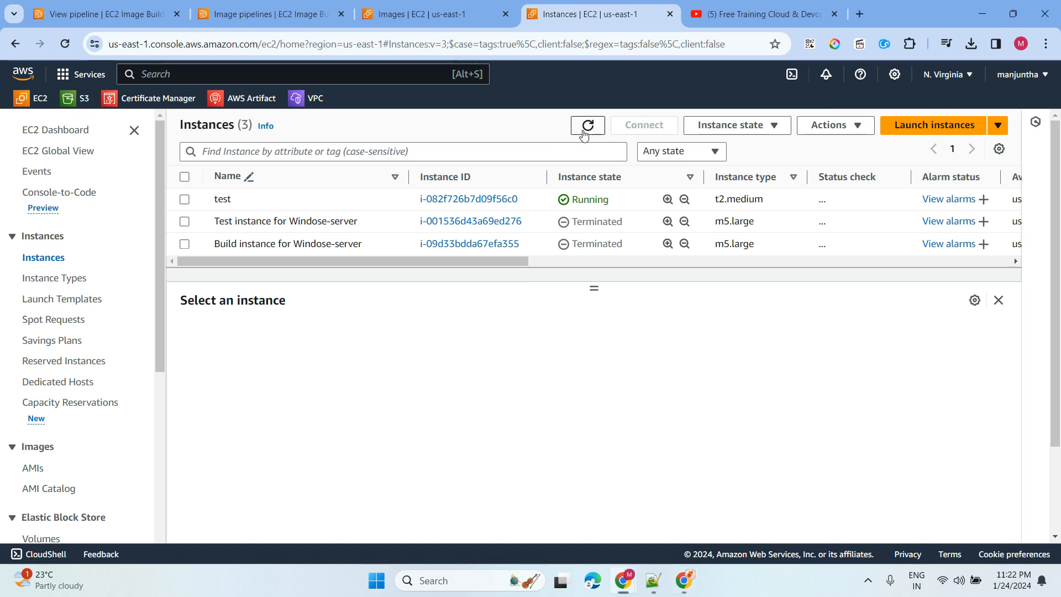
left_click(586, 132)
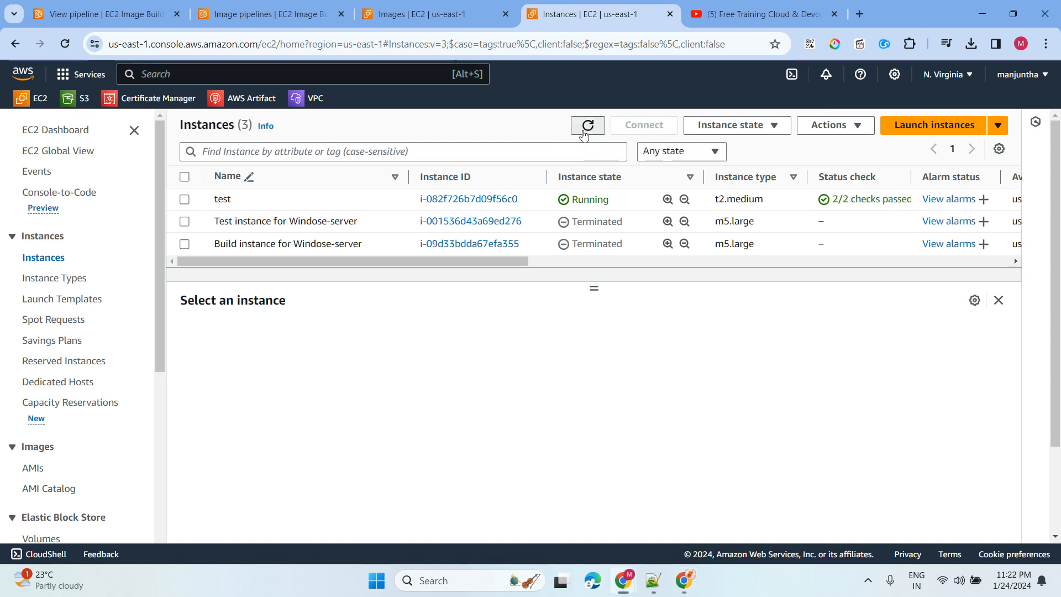
left_click(186, 201)
left_click(642, 126)
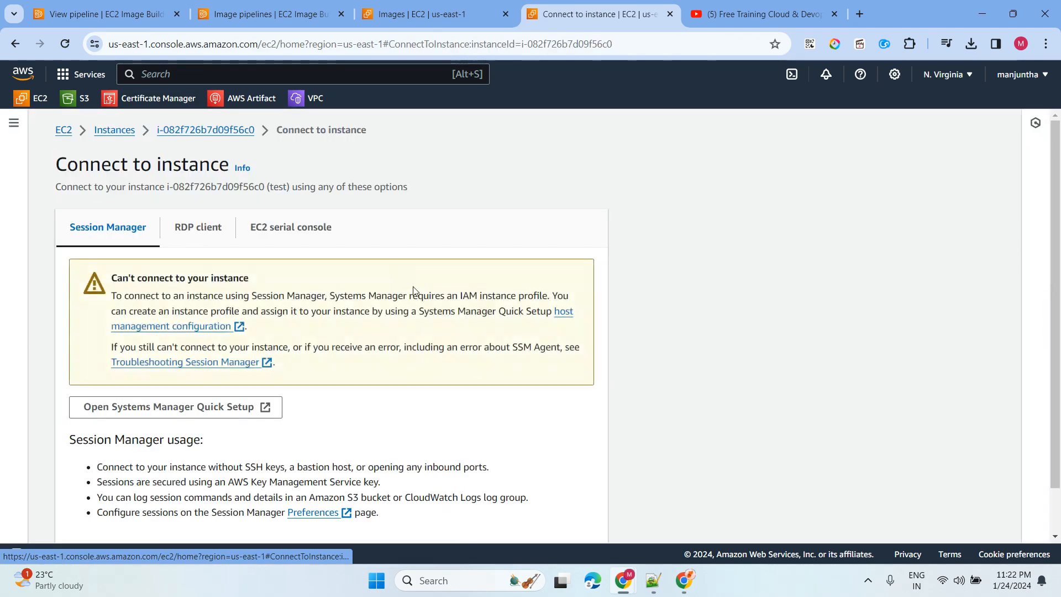
left_click(198, 227)
scroll(484, 248, "down", 2)
scroll(485, 250, "down", 1)
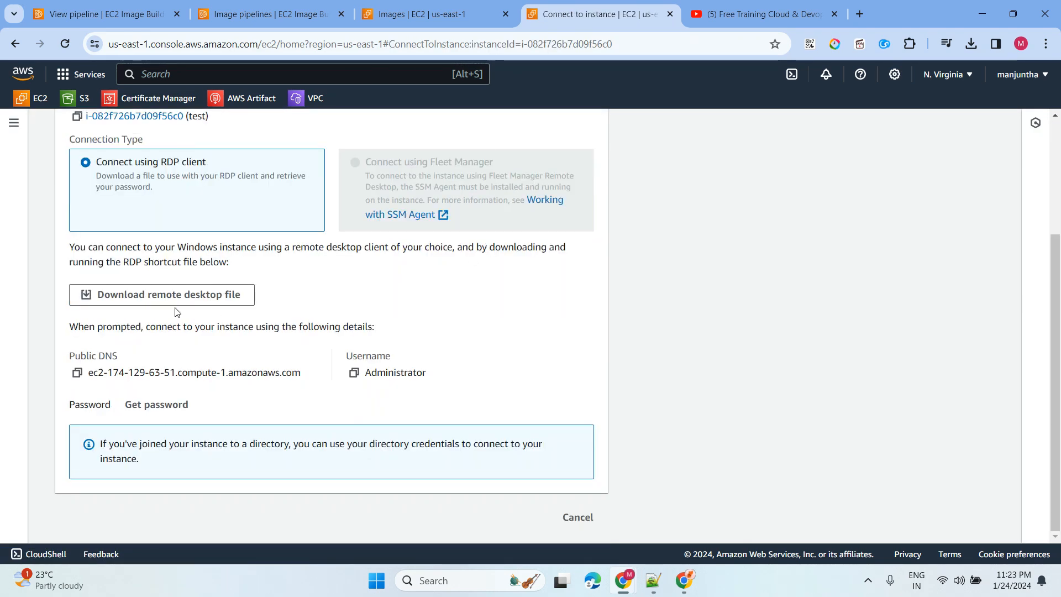
left_click(185, 294)
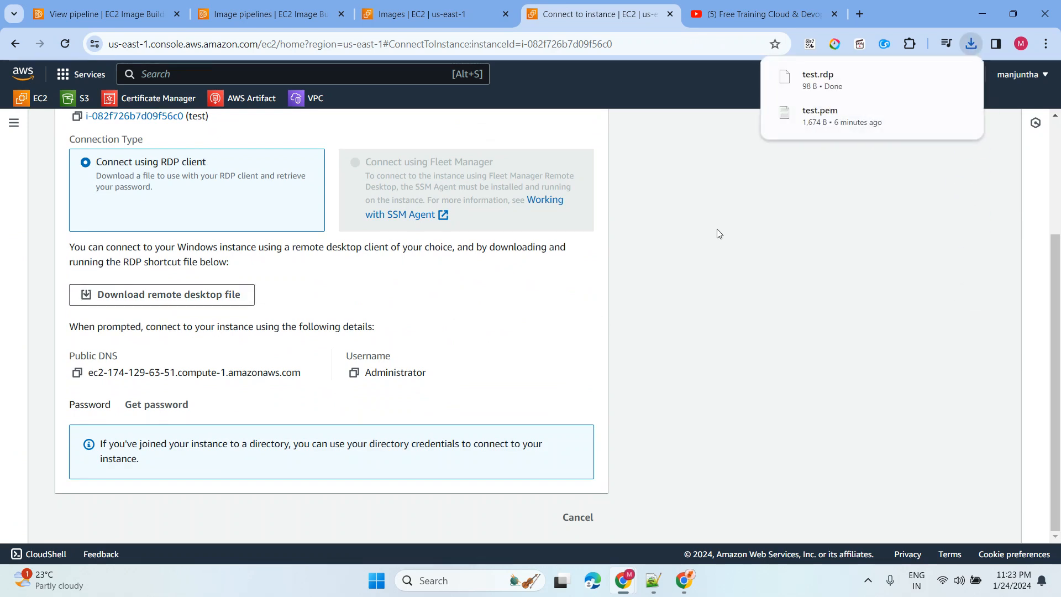
left_click(857, 78)
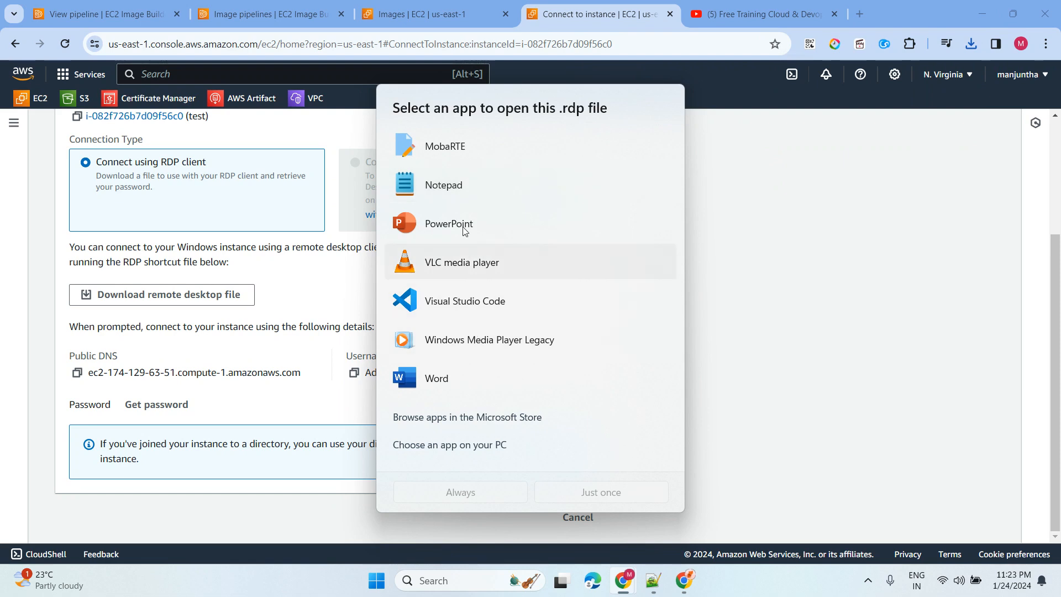
left_click(777, 271)
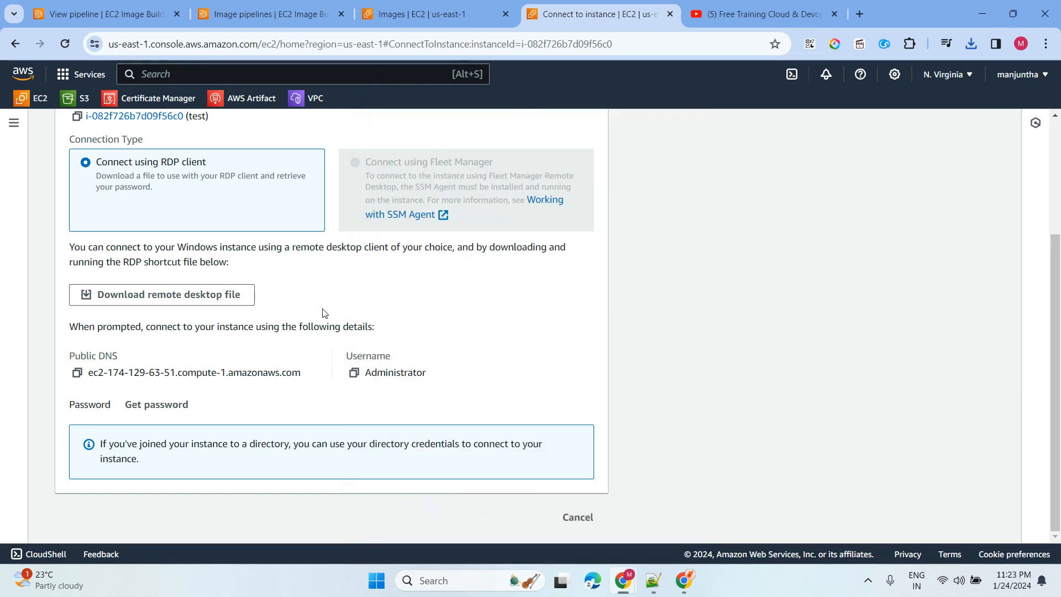
- Request the administrator password again, see the four-minute wait notice, and cancel
left_click(126, 407)
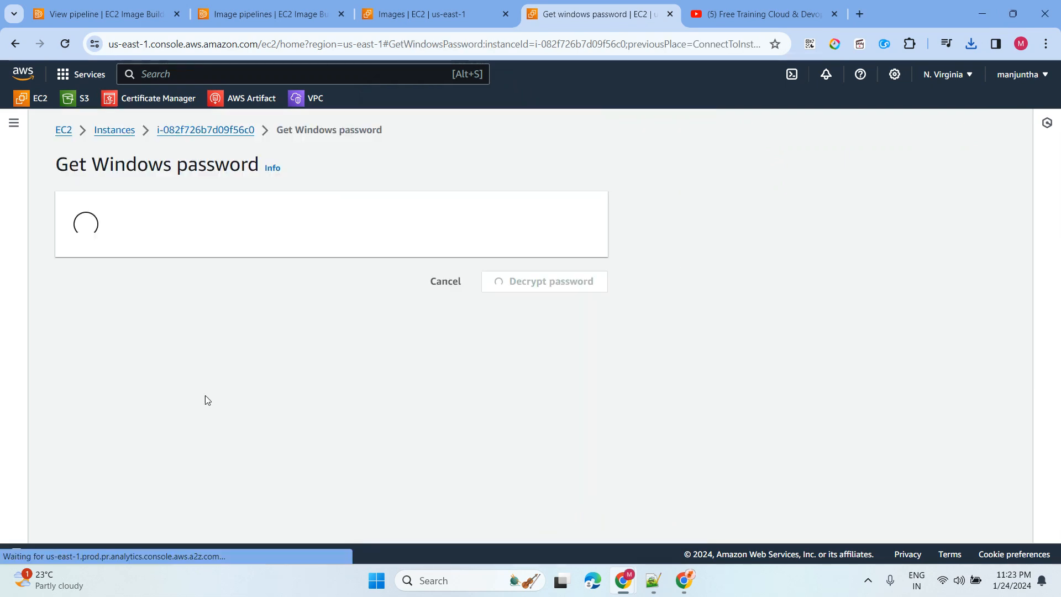
left_click(548, 314)
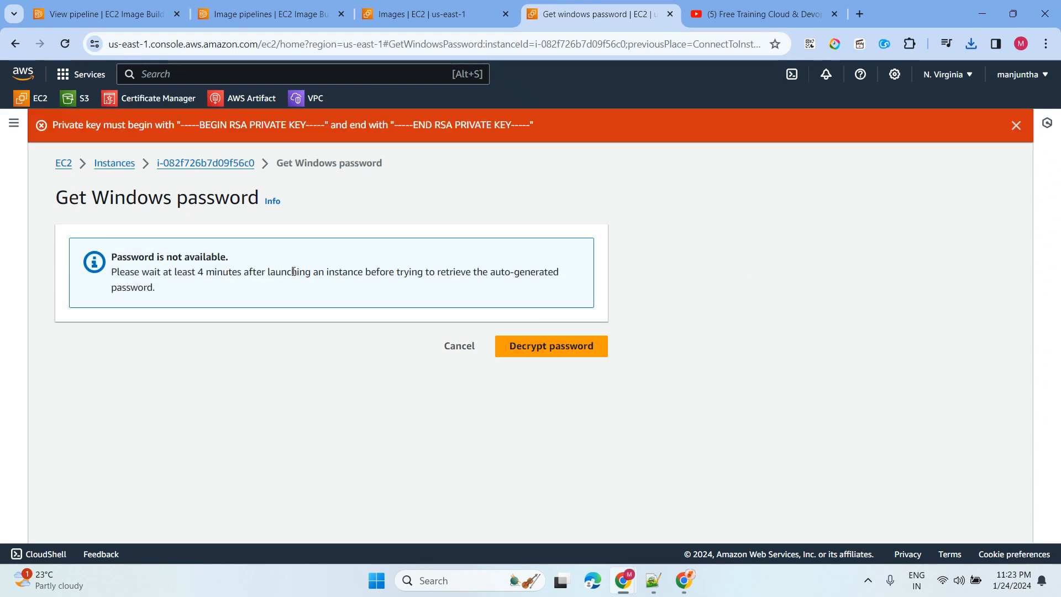
left_click_drag(125, 272, 296, 271)
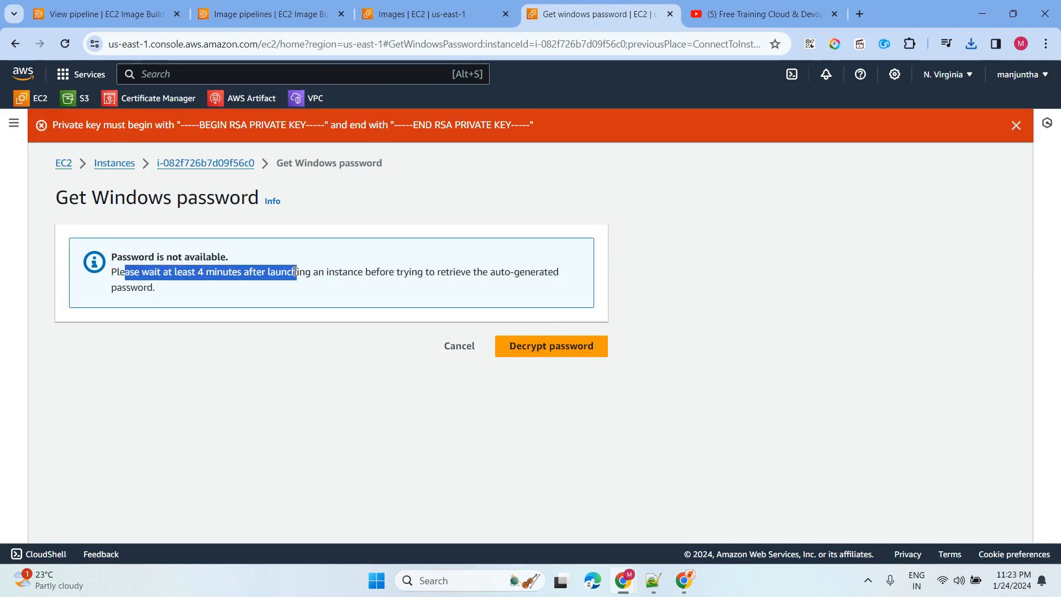
left_click(451, 347)
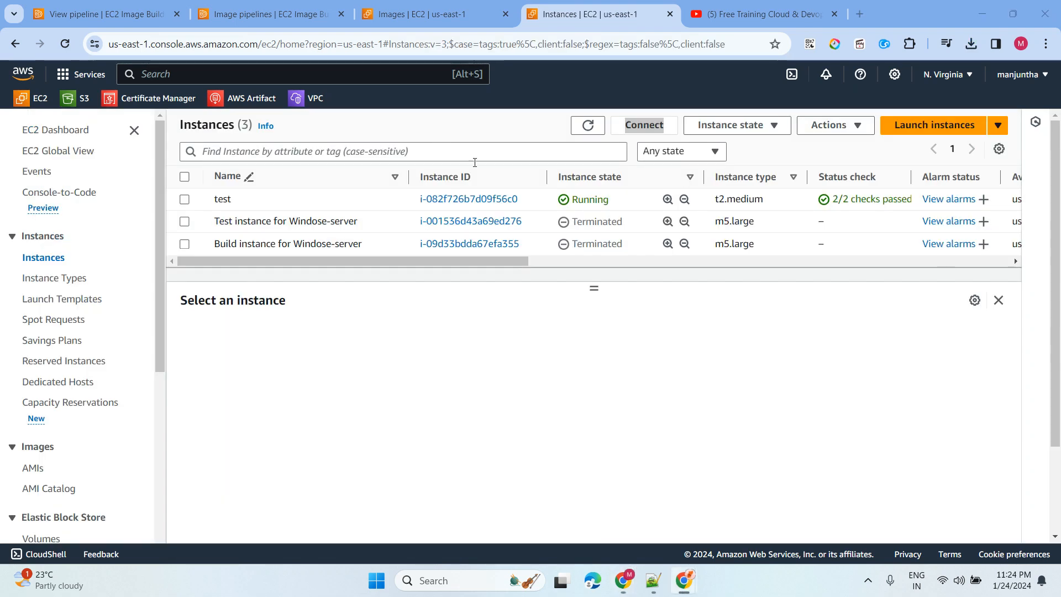
- Refresh the list, select test, and copy its public DNS from the RDP client details
left_click(588, 126)
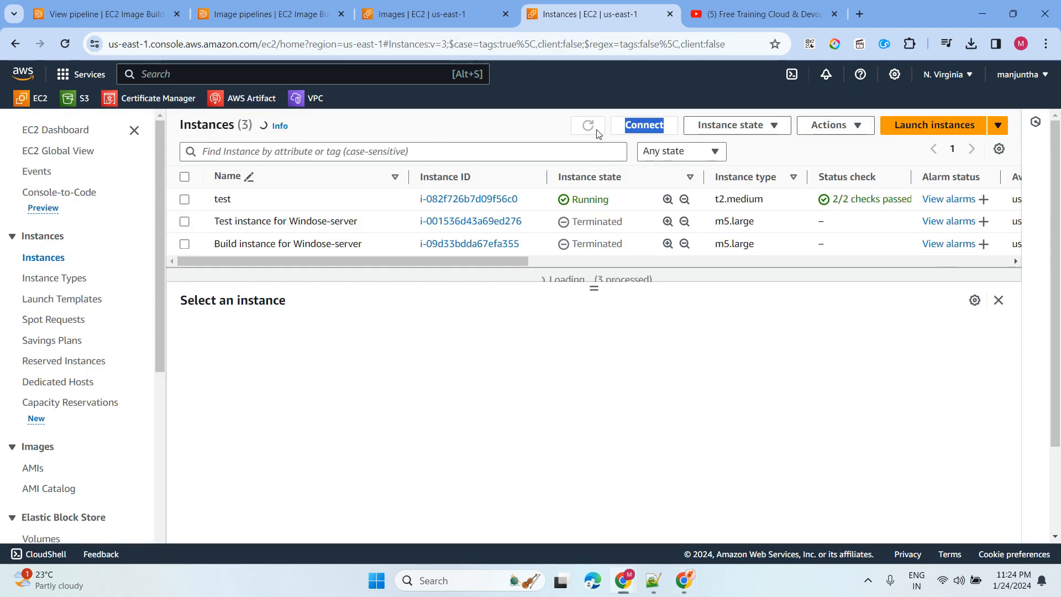
left_click(589, 132)
left_click(185, 199)
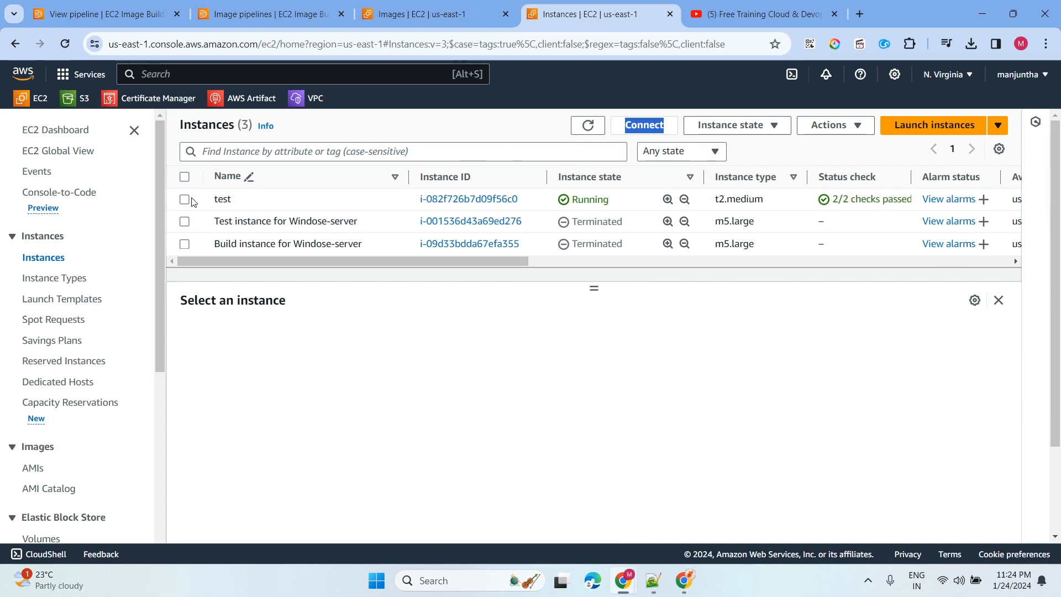
left_click(627, 127)
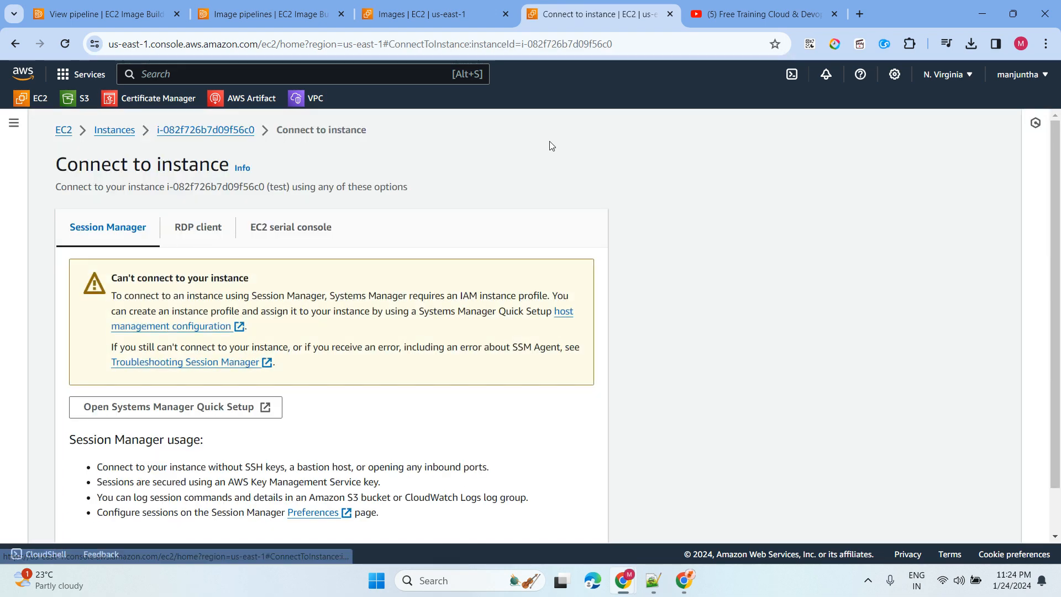
left_click(198, 236)
scroll(347, 264, "down", 4)
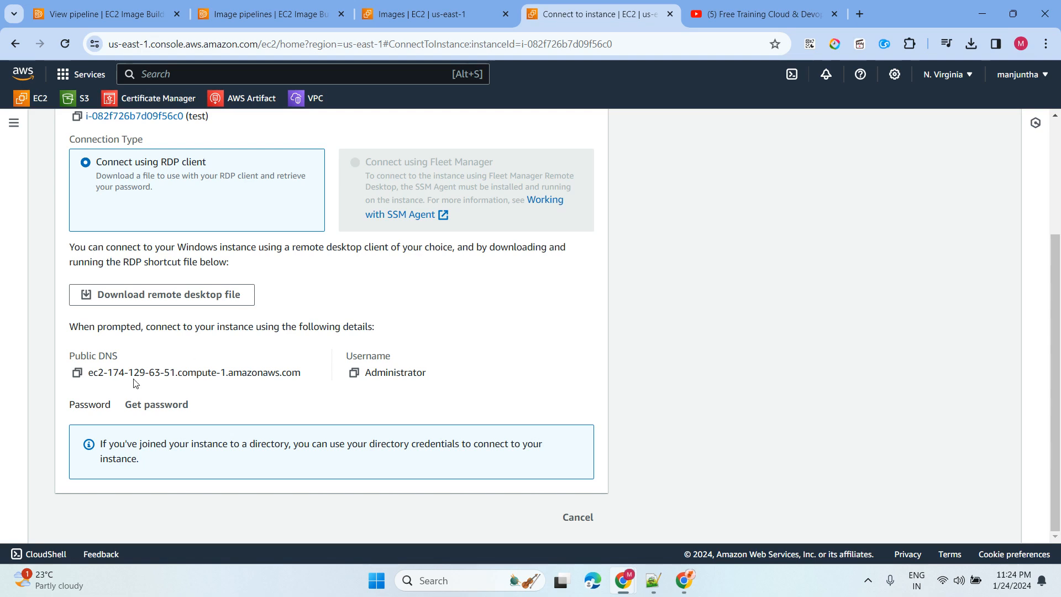
left_click(78, 373)
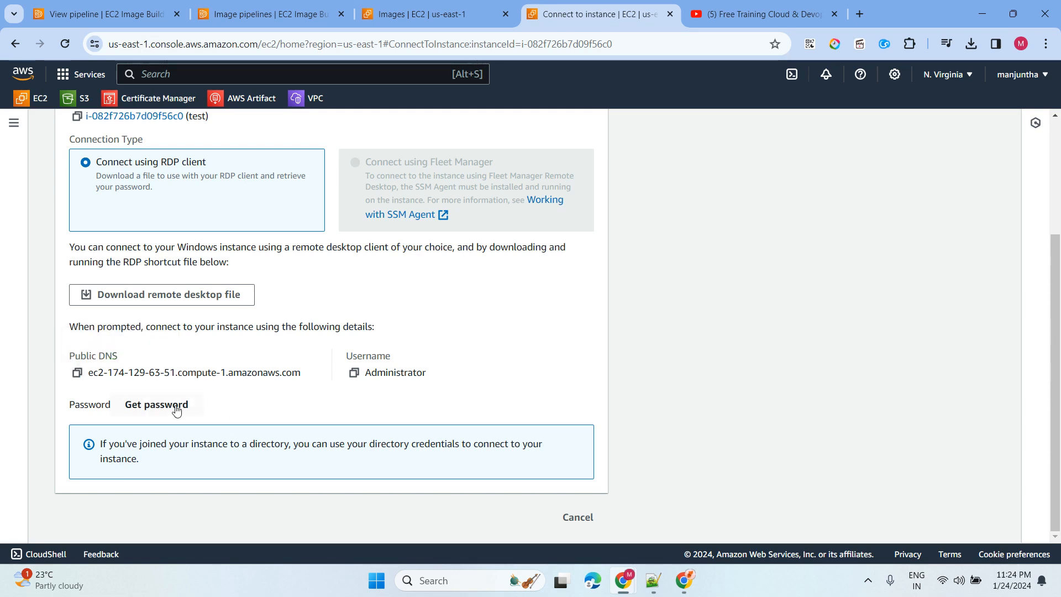
- Upload test.pem to decrypt the administrator password, then copy the public DNS again
left_click(166, 405)
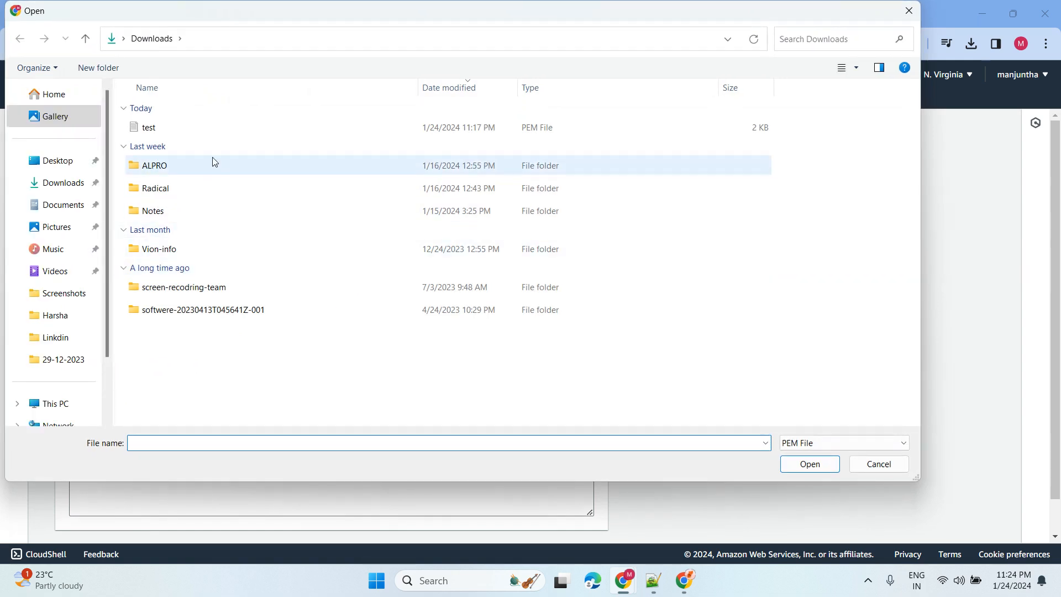
left_click(181, 127)
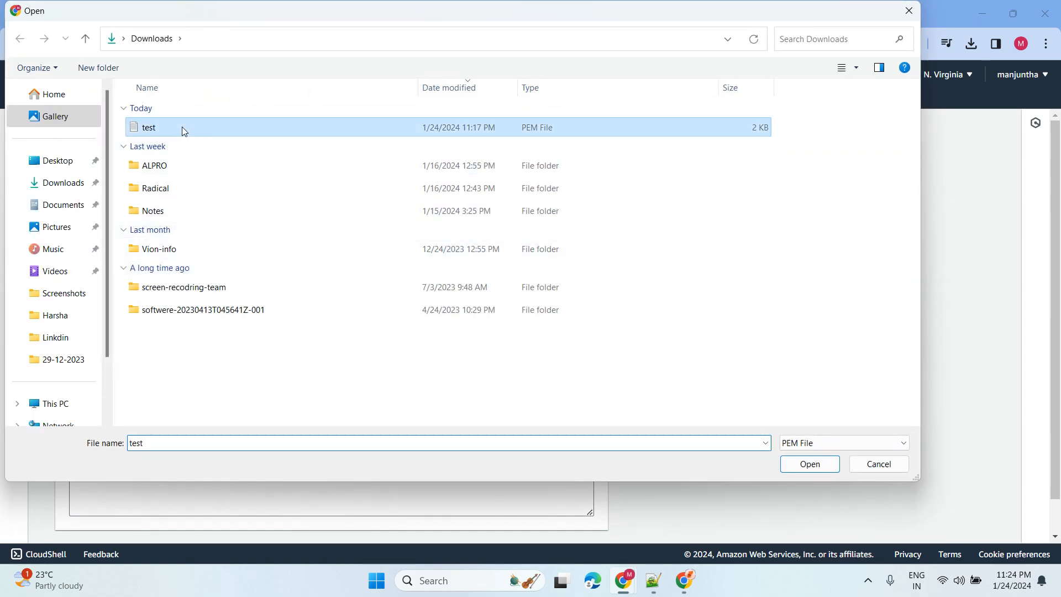
left_click(811, 464)
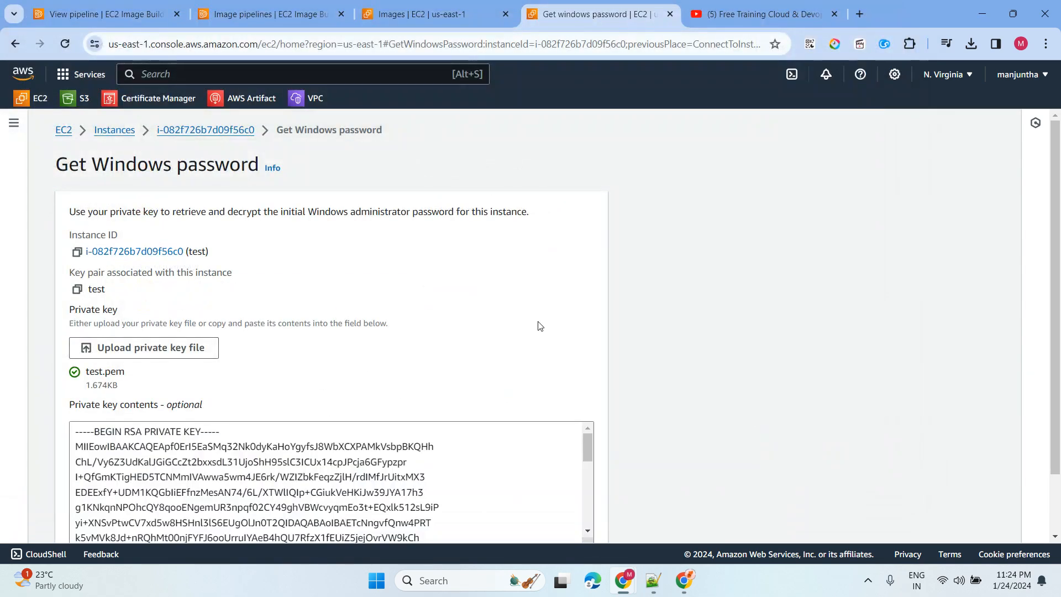
scroll(588, 323, "down", 1)
left_click(575, 517)
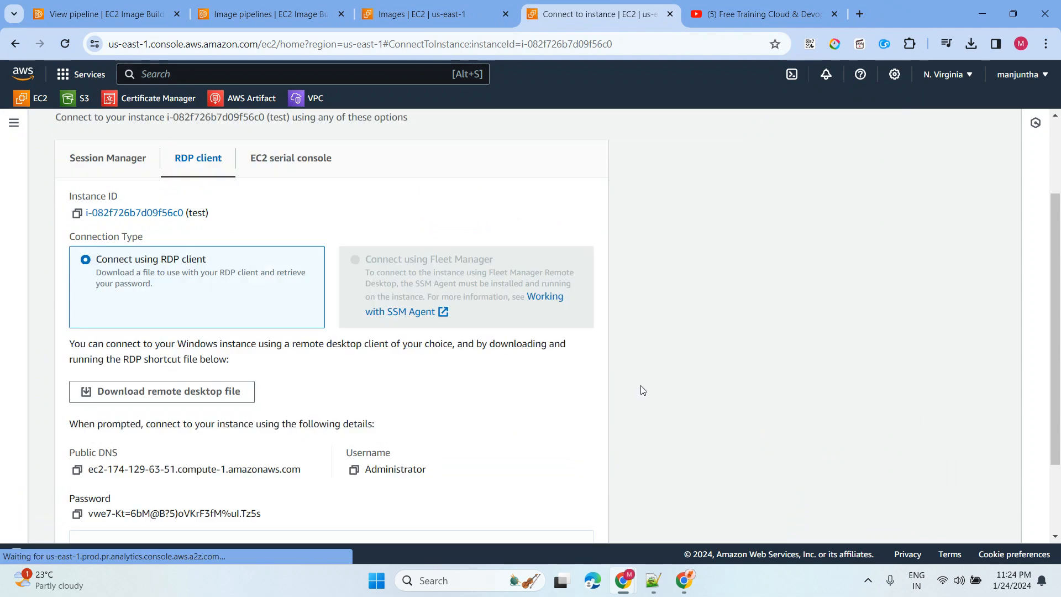
scroll(108, 500, "down", 2)
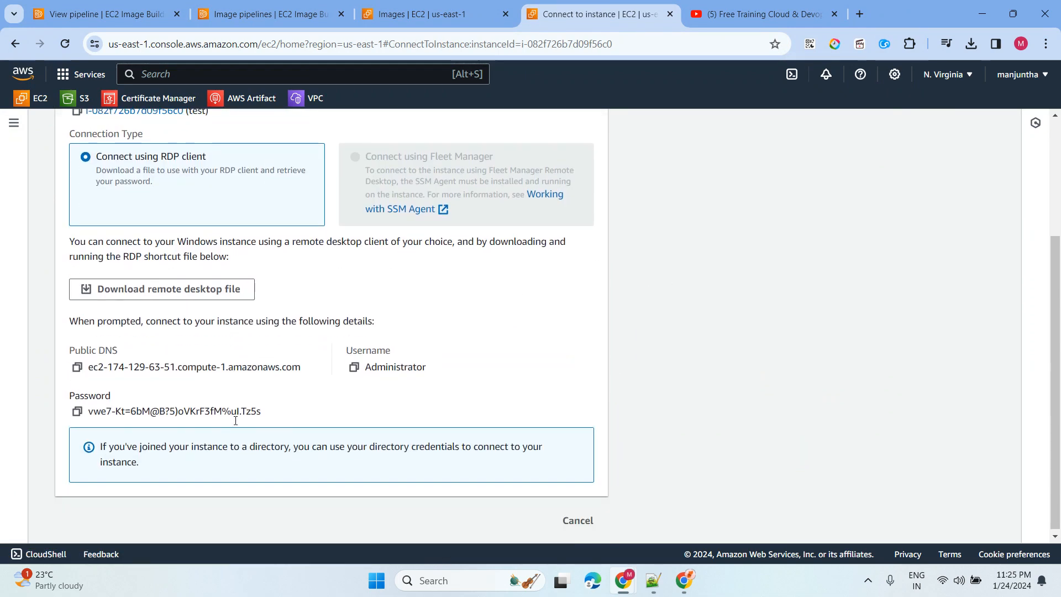
left_click(77, 366)
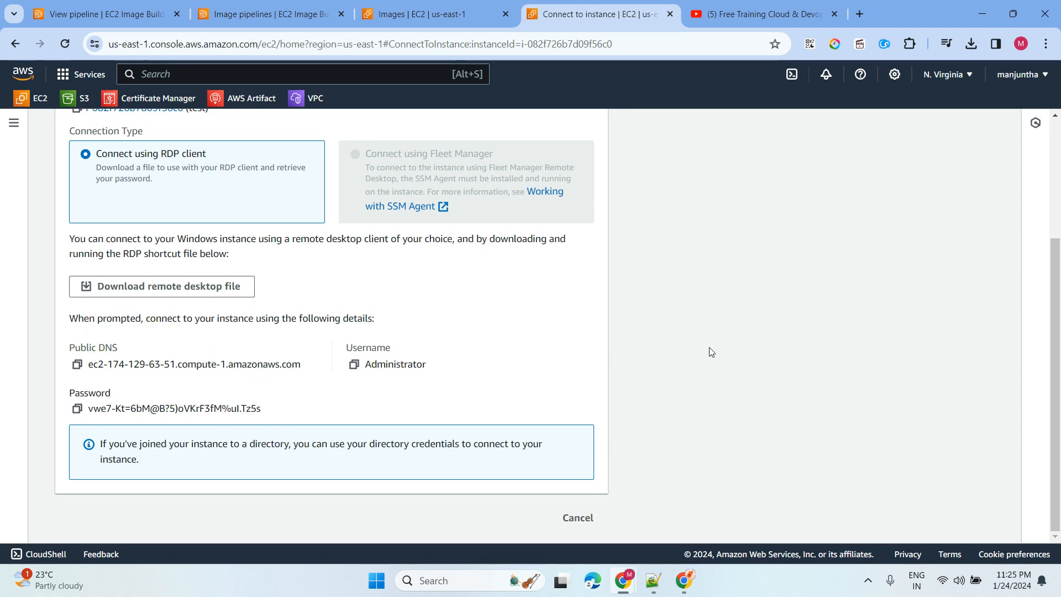
- Run mstsc from the Run dialog twice, dismissing the cannot-find error each time
key("super+r")
key("Return")
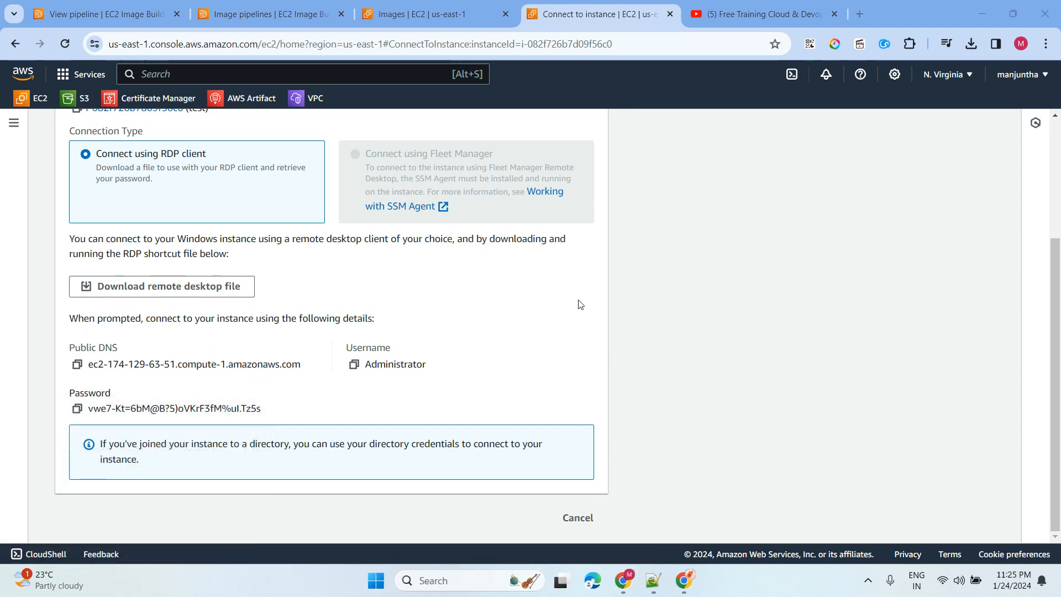
key("super+r")
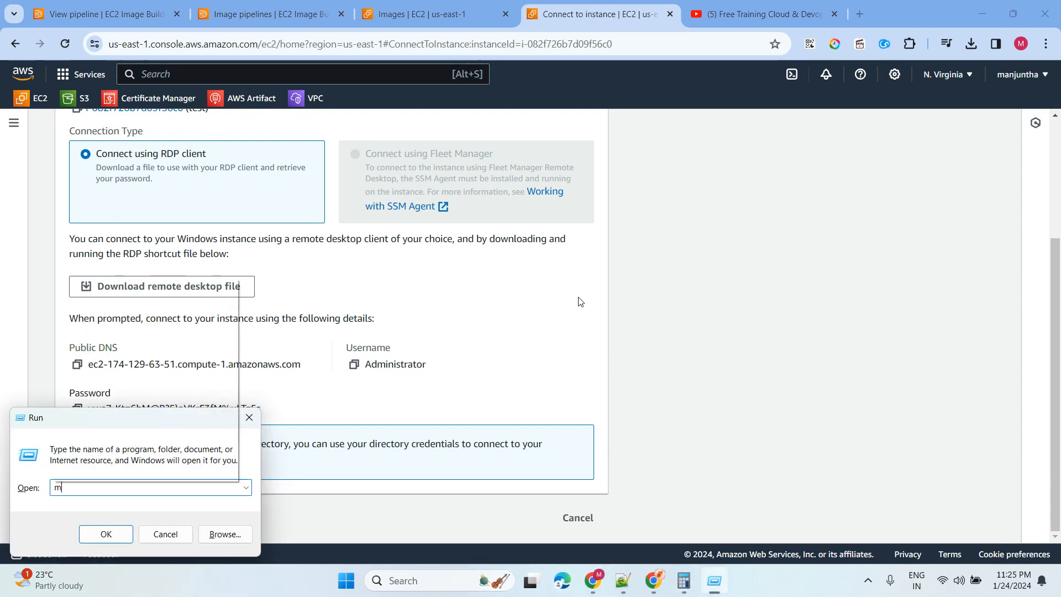
type("mstsc")
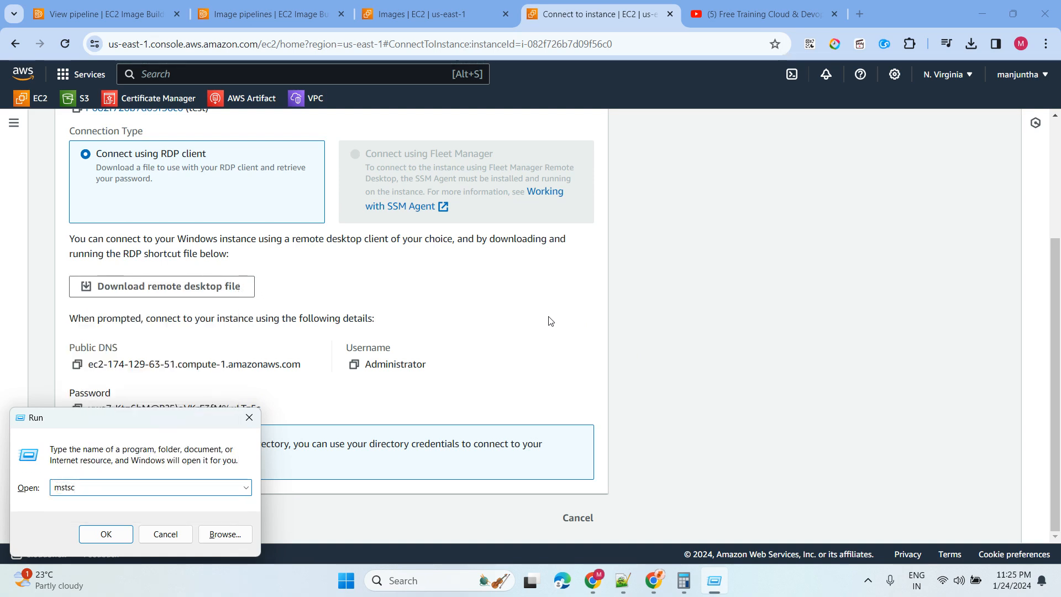
key("Return")
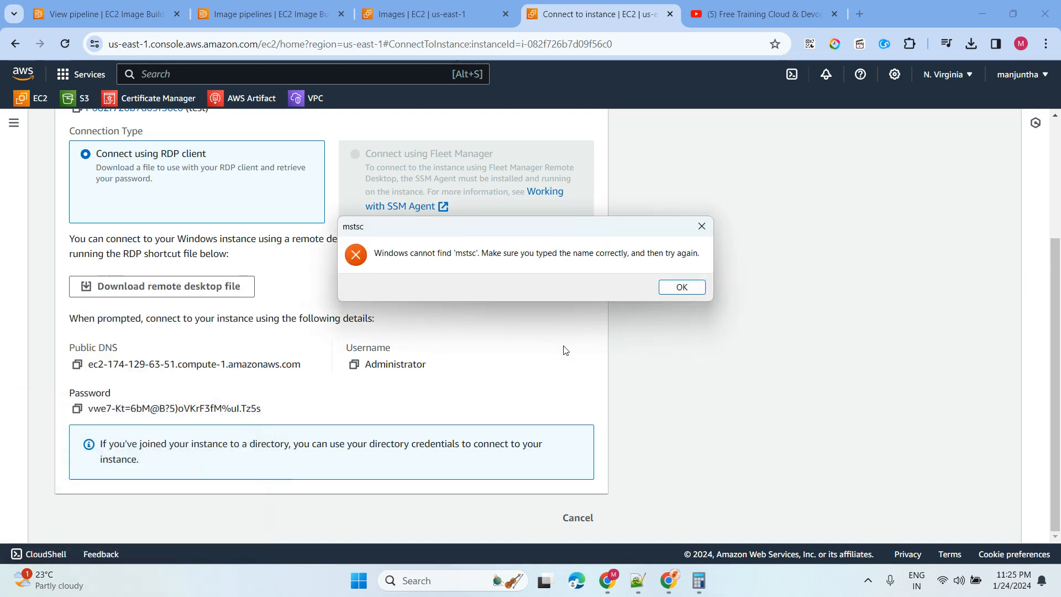
left_click(682, 287)
left_click(106, 486)
key("BackSpace")
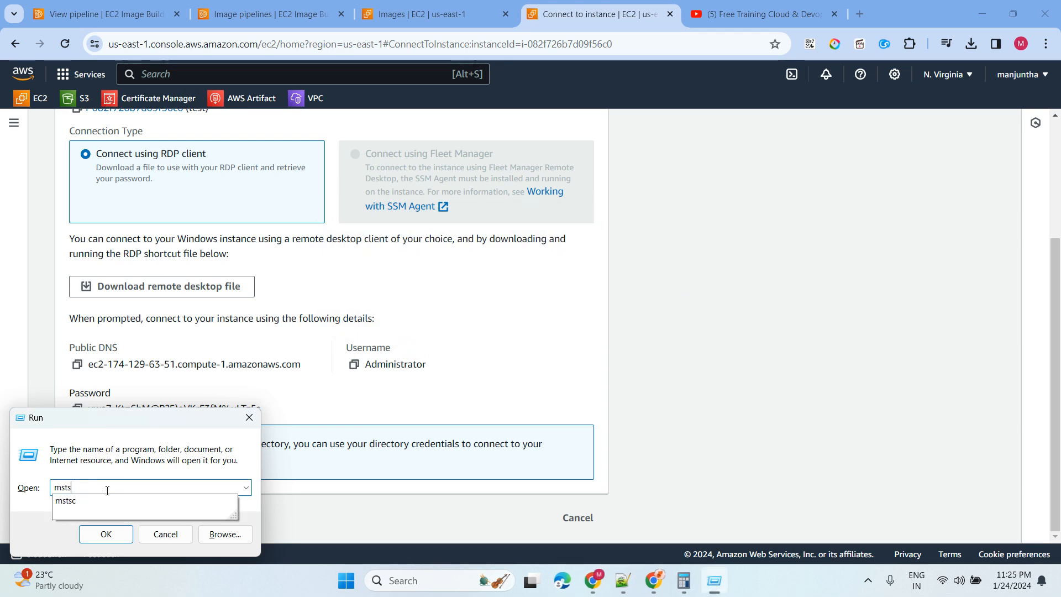
left_click(65, 501)
left_click(111, 540)
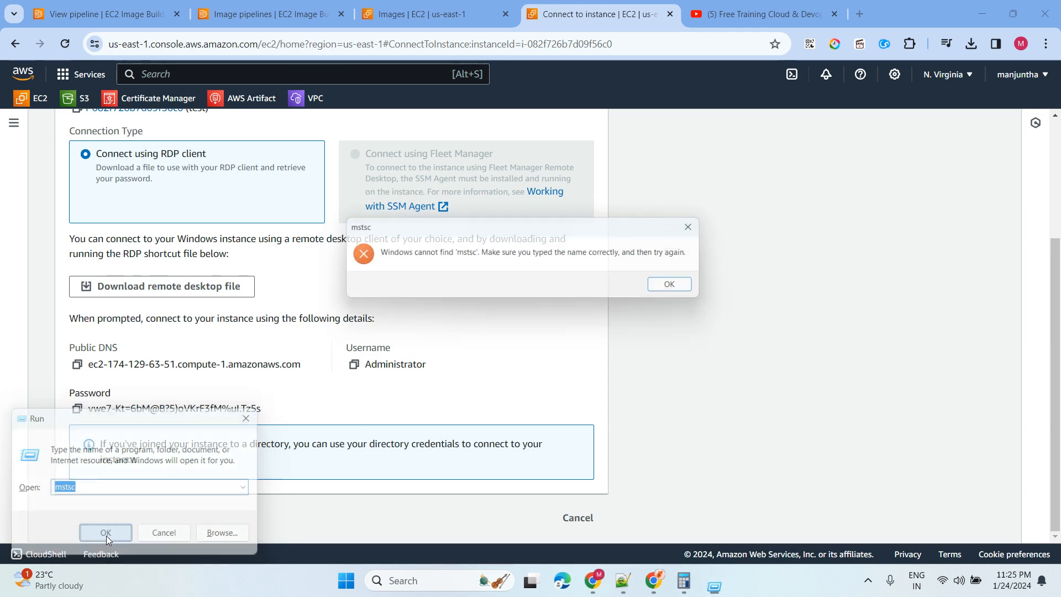
left_click(670, 287)
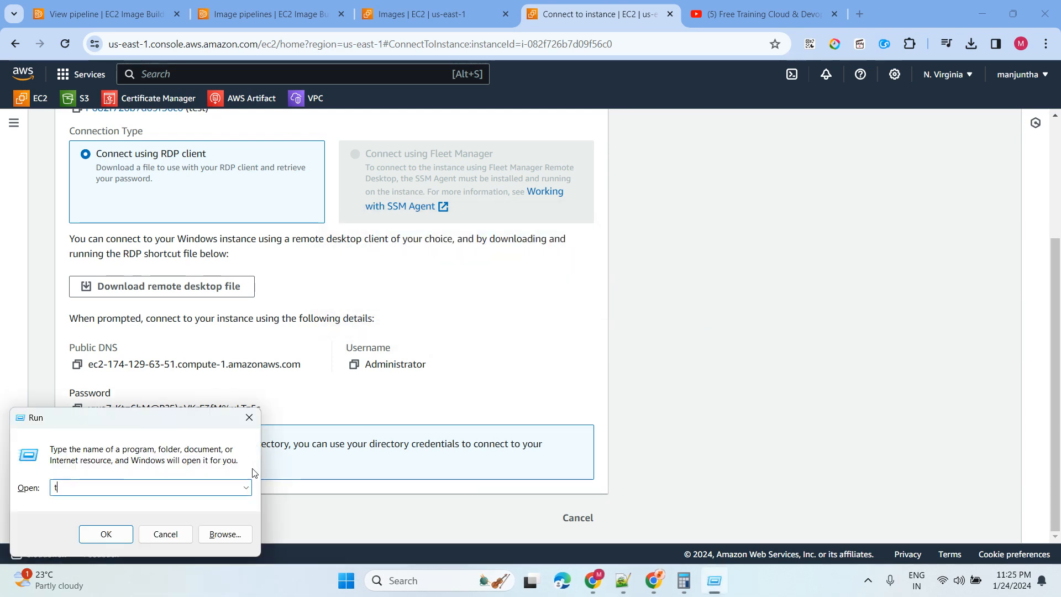
- Enter 'remote' in the Run box to launch Remote Desktop Connection
key("BackSpace")
type("e")
key("BackSpace")
type("re")
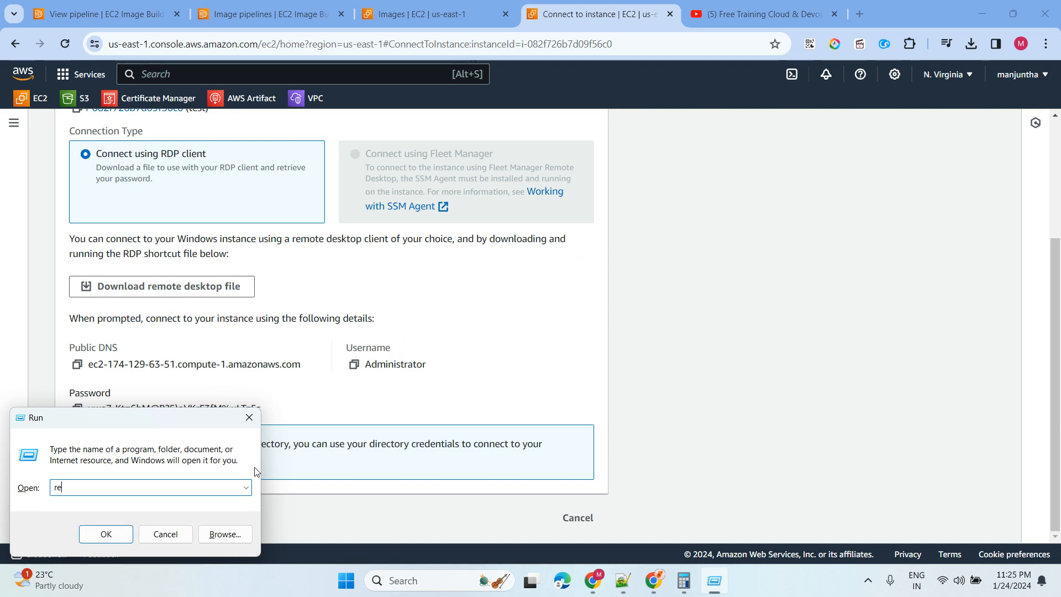
type("mote")
key("alt+F4")
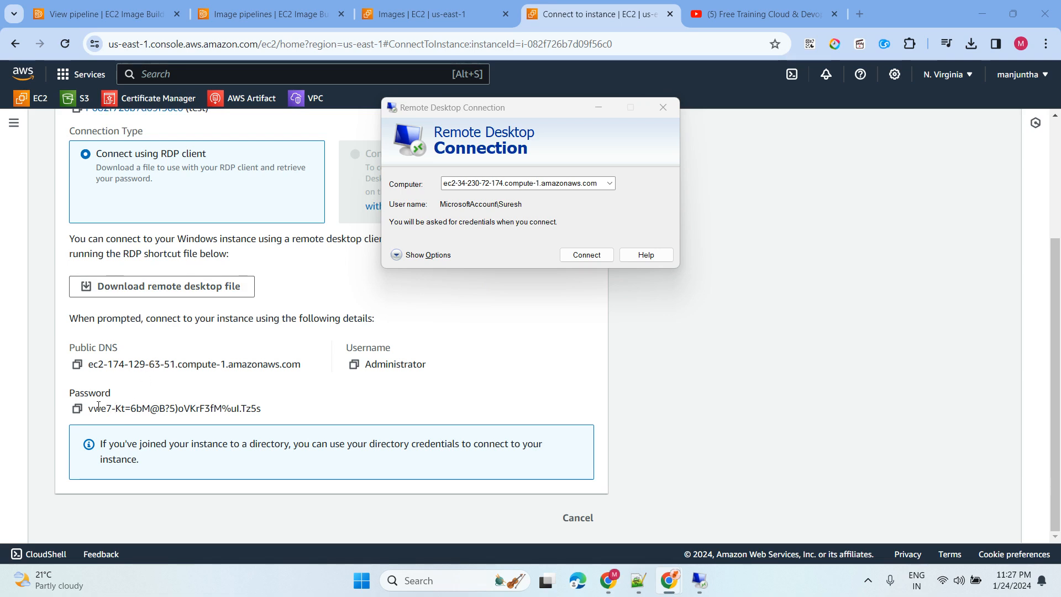
- Connect Remote Desktop to the instance's public DNS name copied from the EC2 console
left_click(77, 364)
left_click(699, 580)
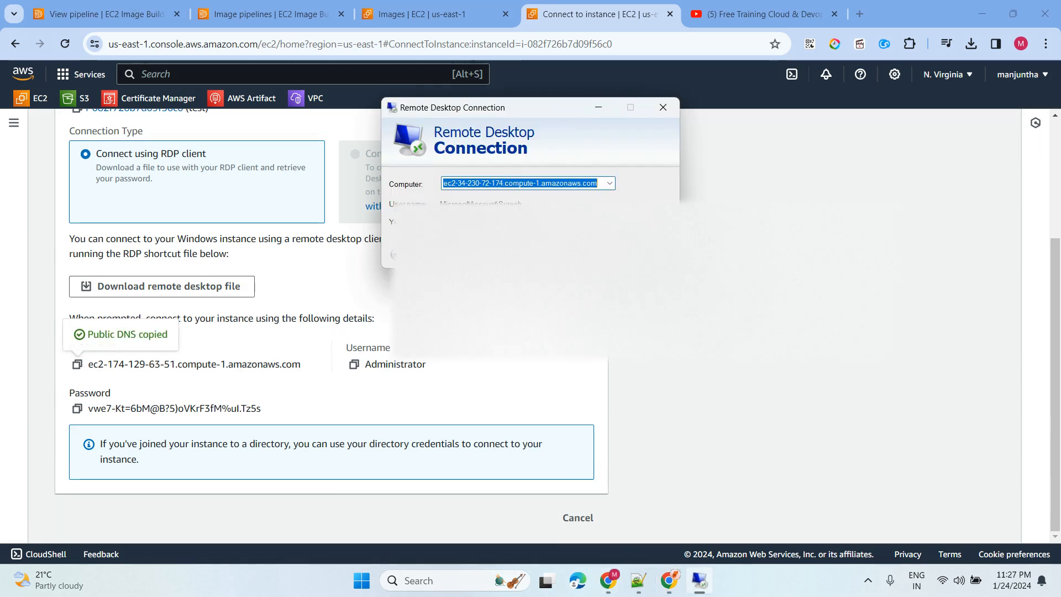
key("ctrl+v")
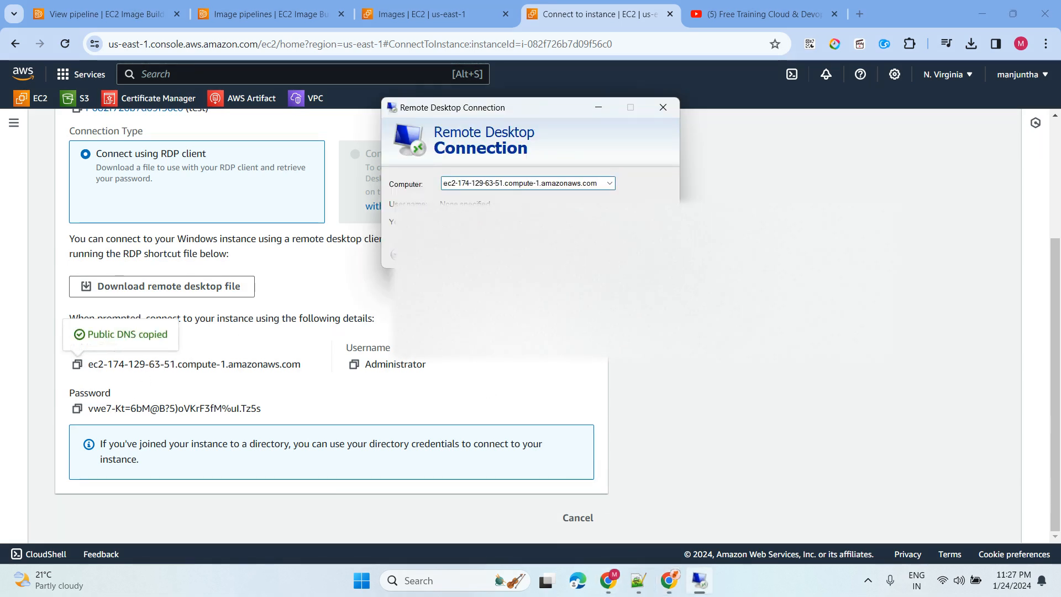
key("Return")
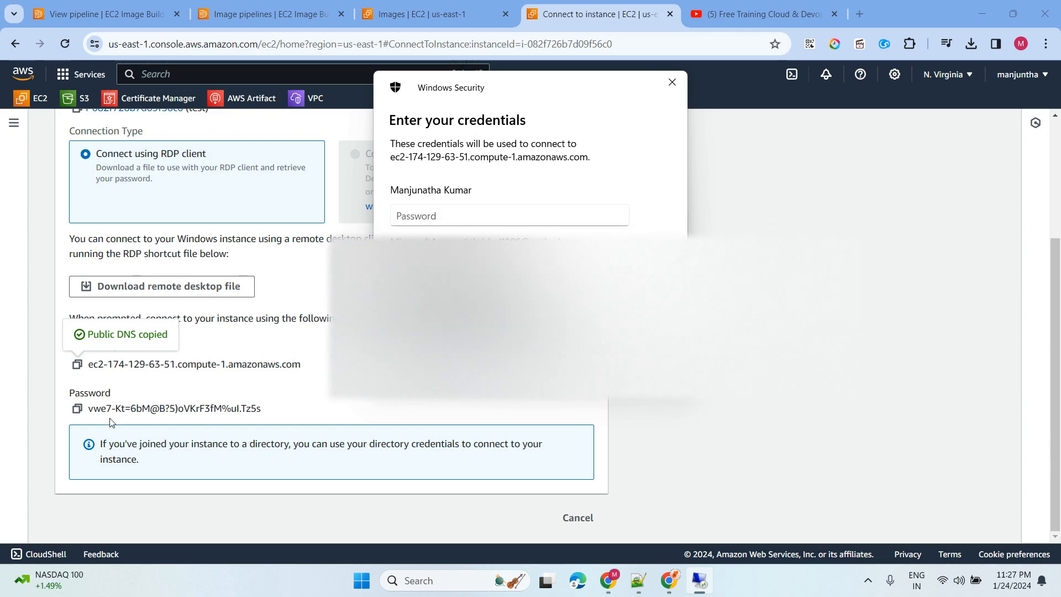
- Sign in with a different account, using the console's user name Administrator
left_click(420, 297)
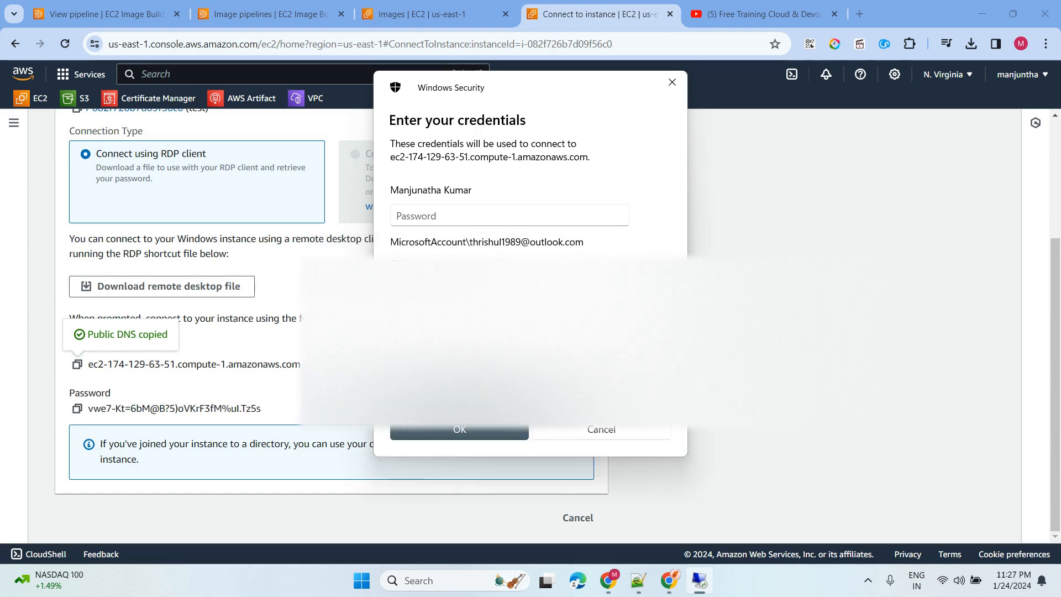
left_click(458, 374)
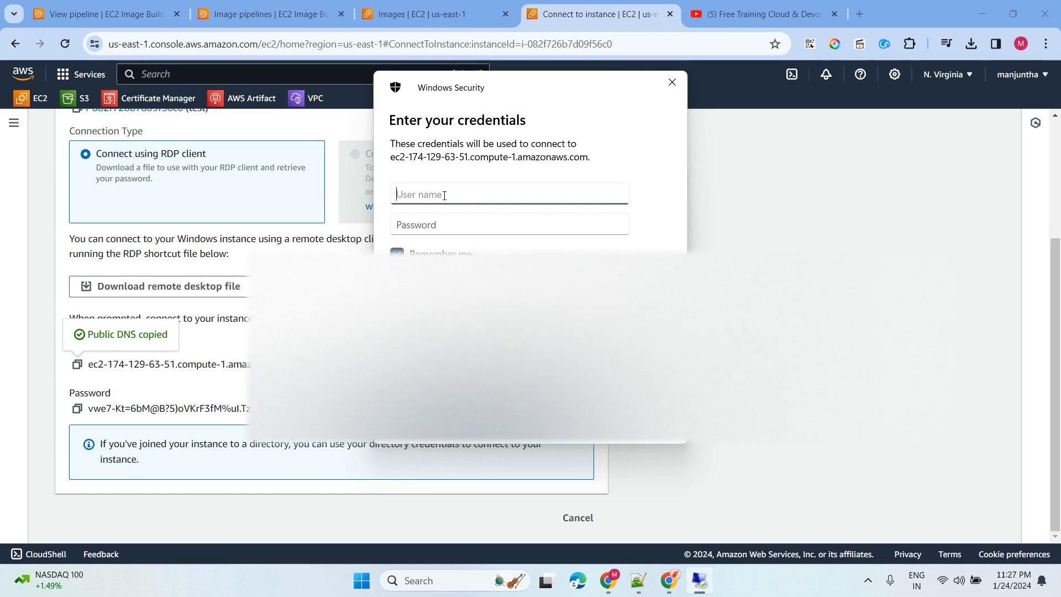
type("Ad")
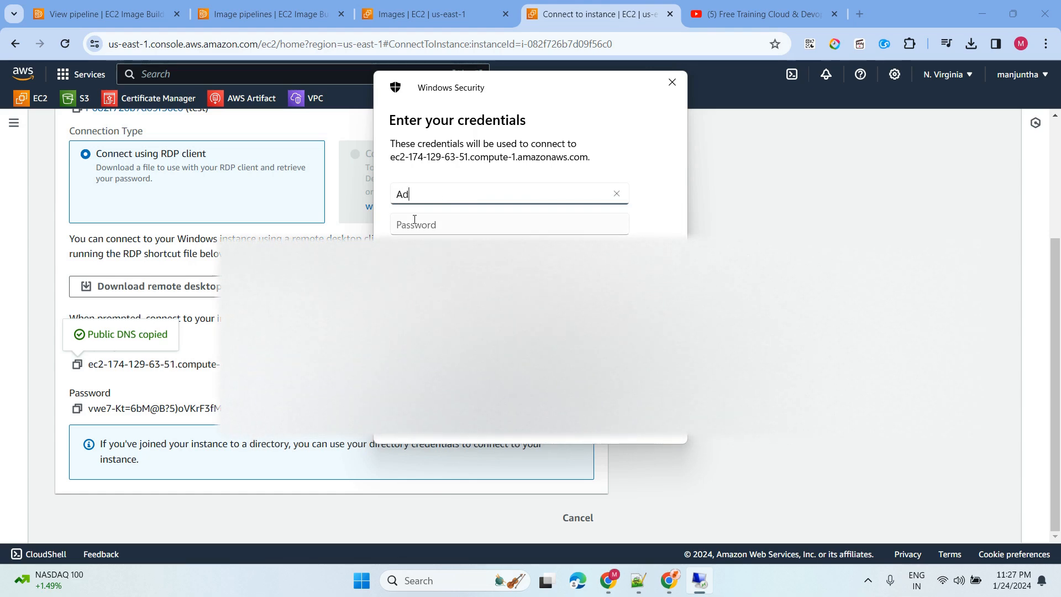
type("minsi")
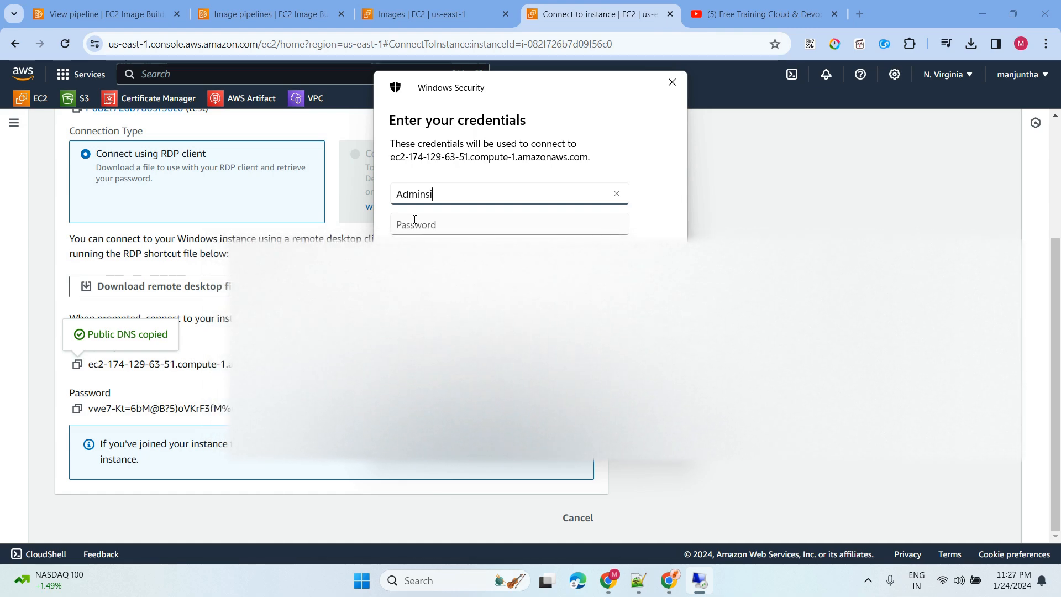
key("BackSpace")
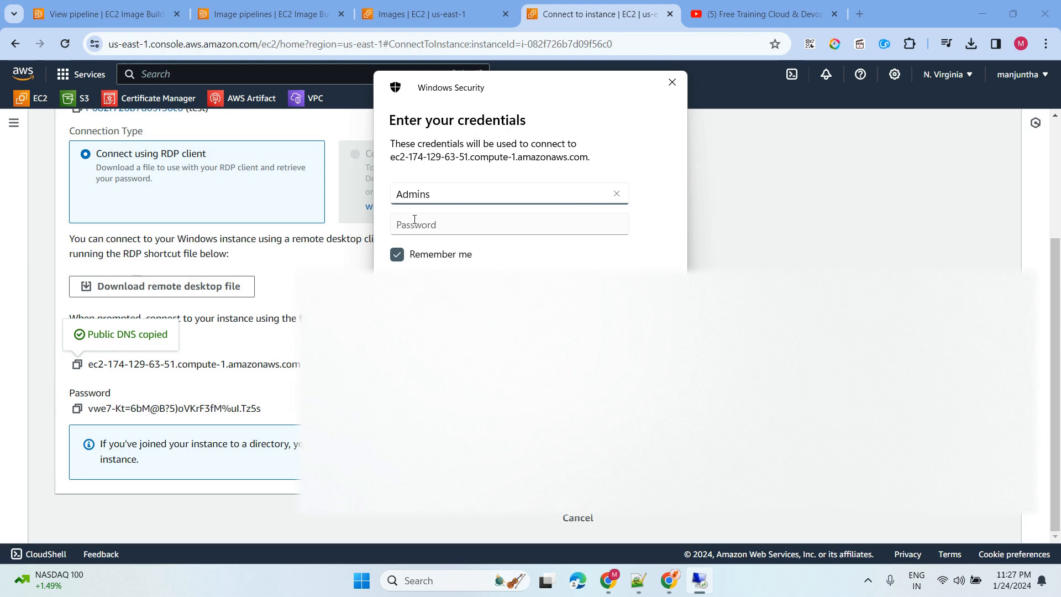
left_click_drag(476, 94, 700, 103)
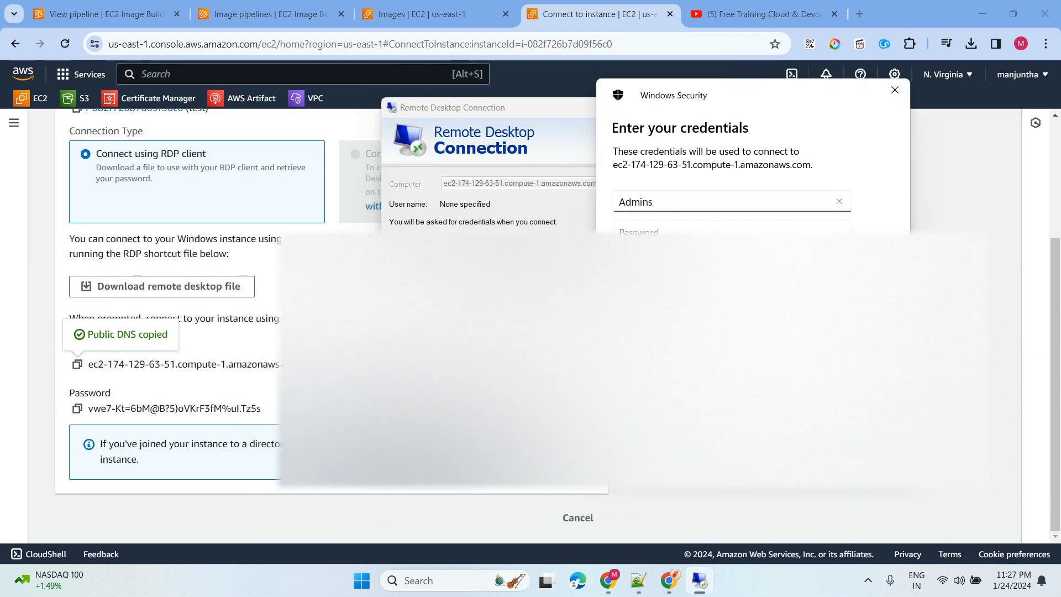
left_click(347, 364)
left_click(699, 581)
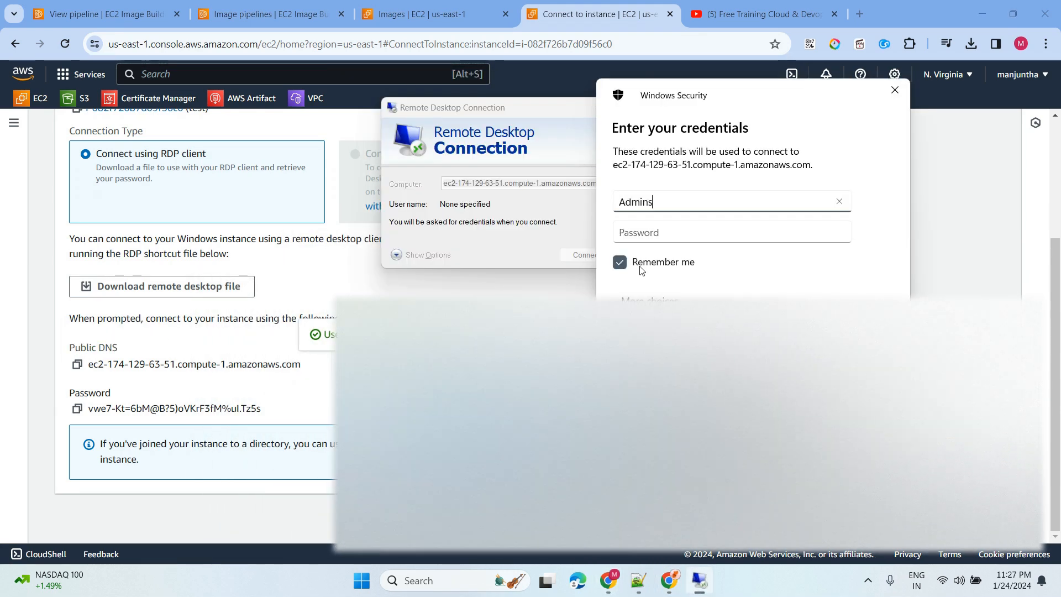
double_click(638, 205)
key("ctrl+v")
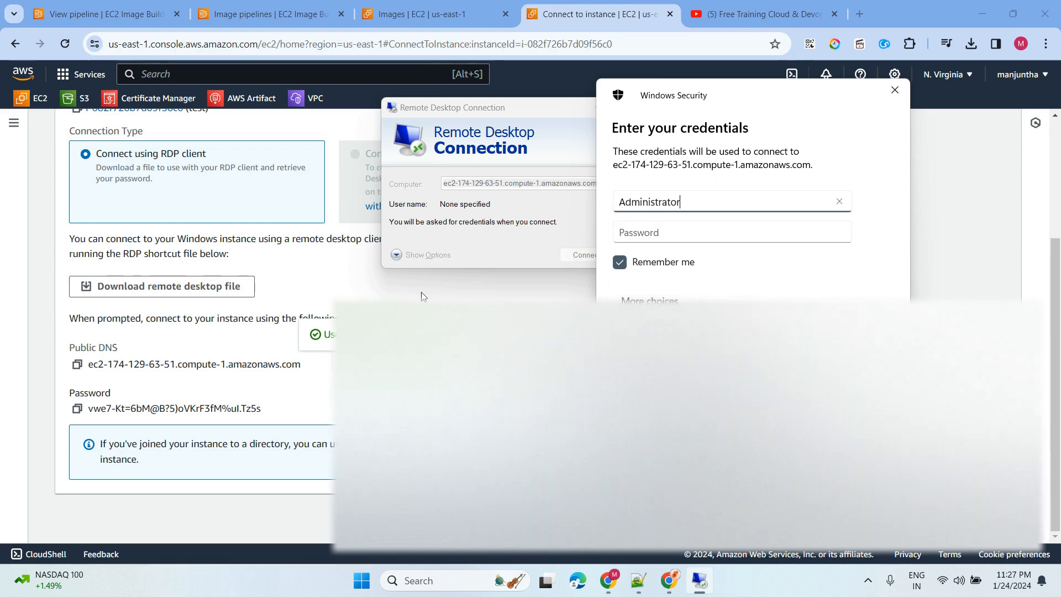
- Paste the instance password copied from the console and submit the credentials
left_click(84, 413)
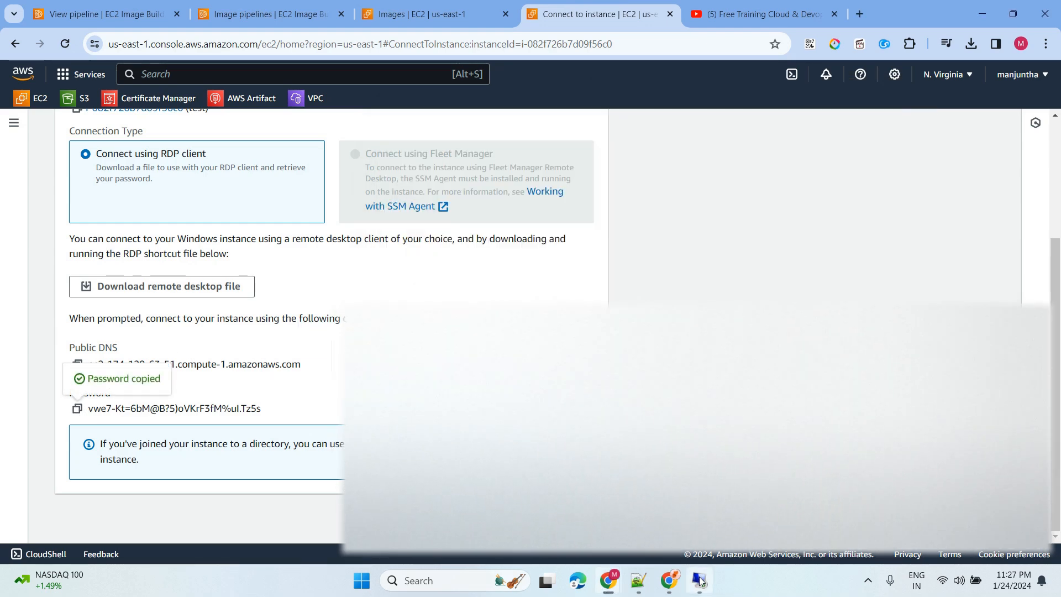
left_click(700, 581)
left_click(651, 243)
key("ctrl+v")
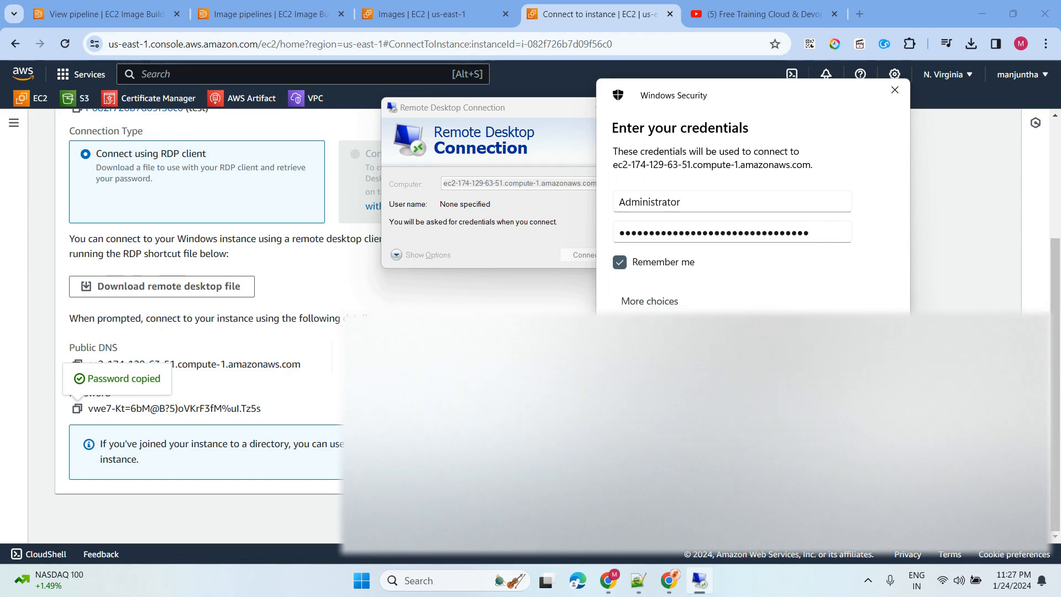
key("Return")
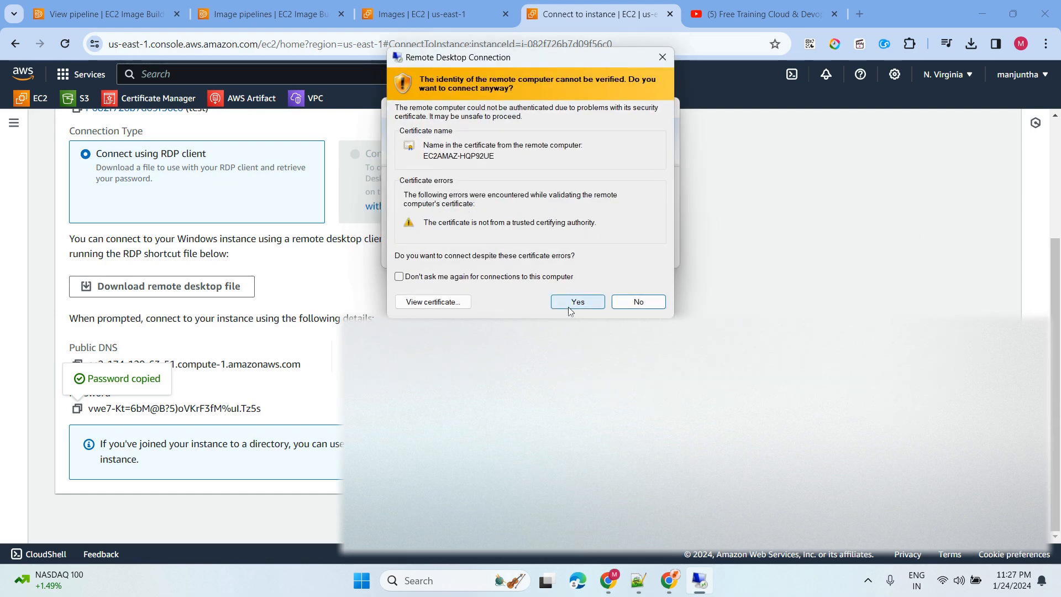
- Accept the certificate warning and find PuTTY release 0.79 in Control Panel's installed programs
left_click(571, 308)
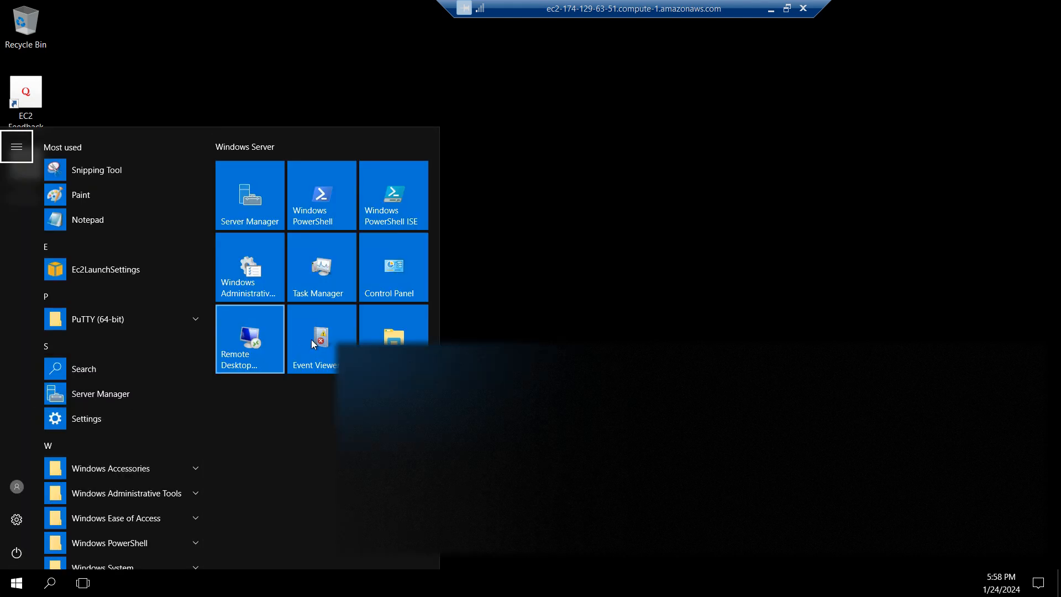
left_click(388, 269)
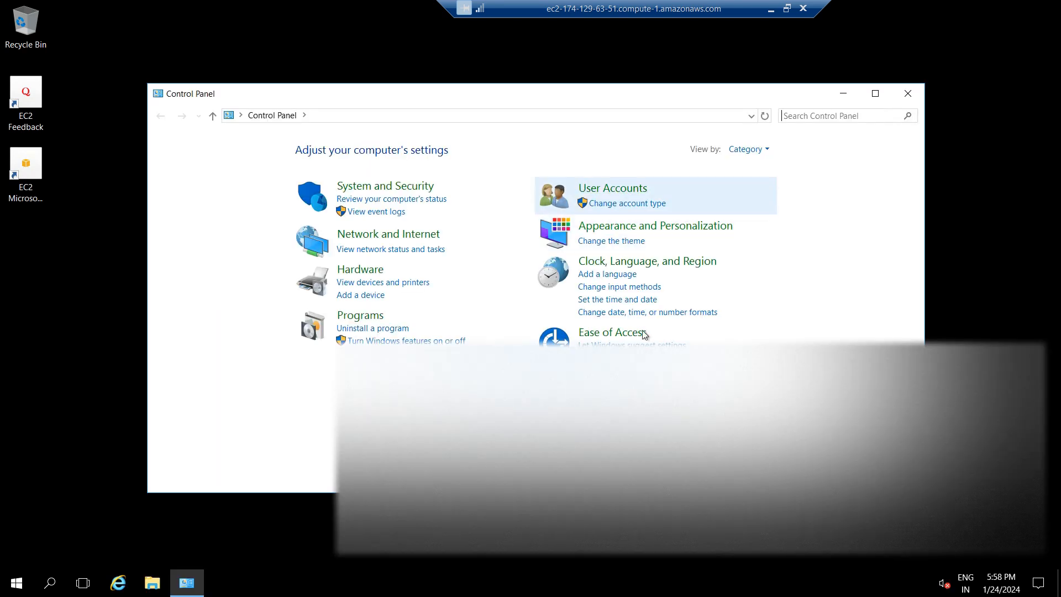
left_click(367, 330)
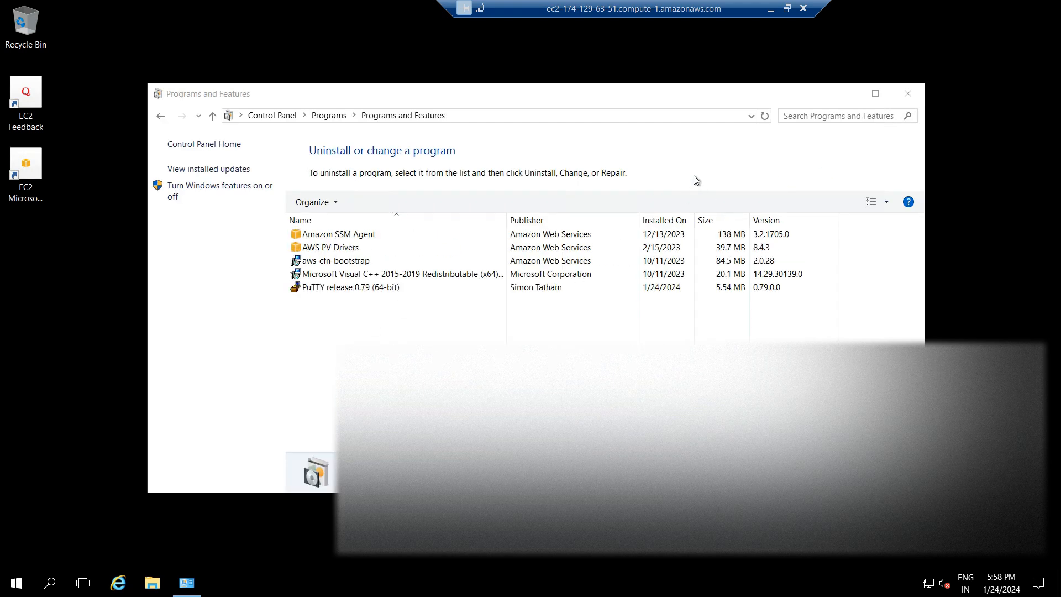
left_click(769, 117)
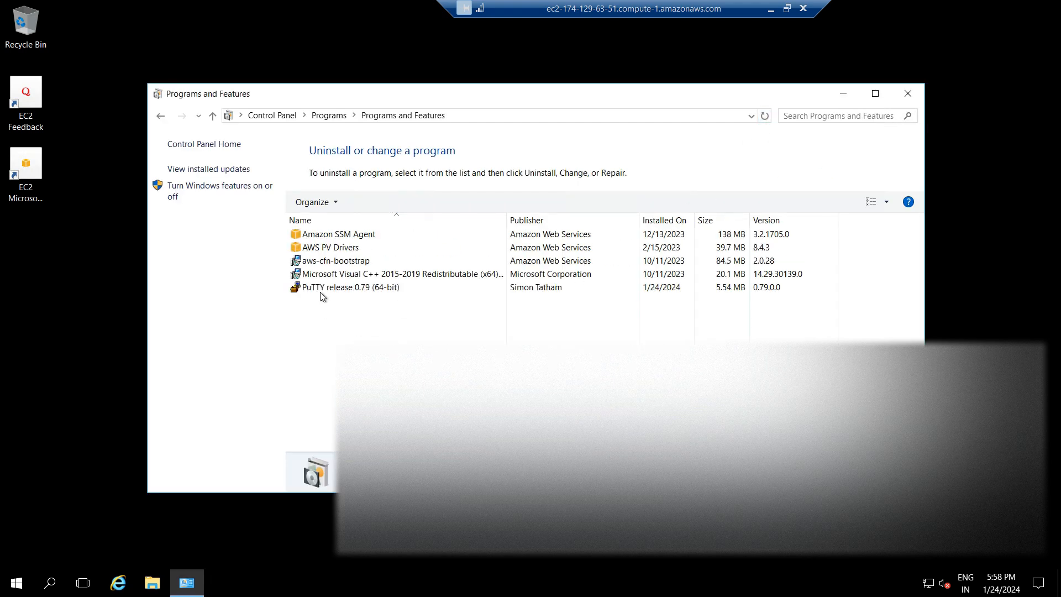
left_click(368, 289)
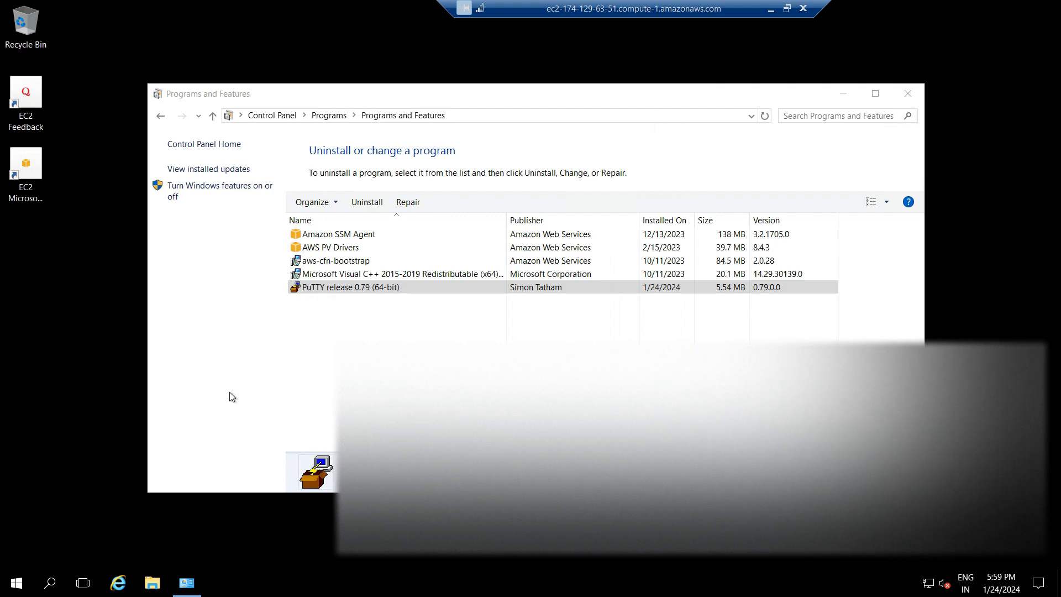
- Shut down the remote Windows Server from the Start menu power options
left_click(11, 586)
left_click(16, 553)
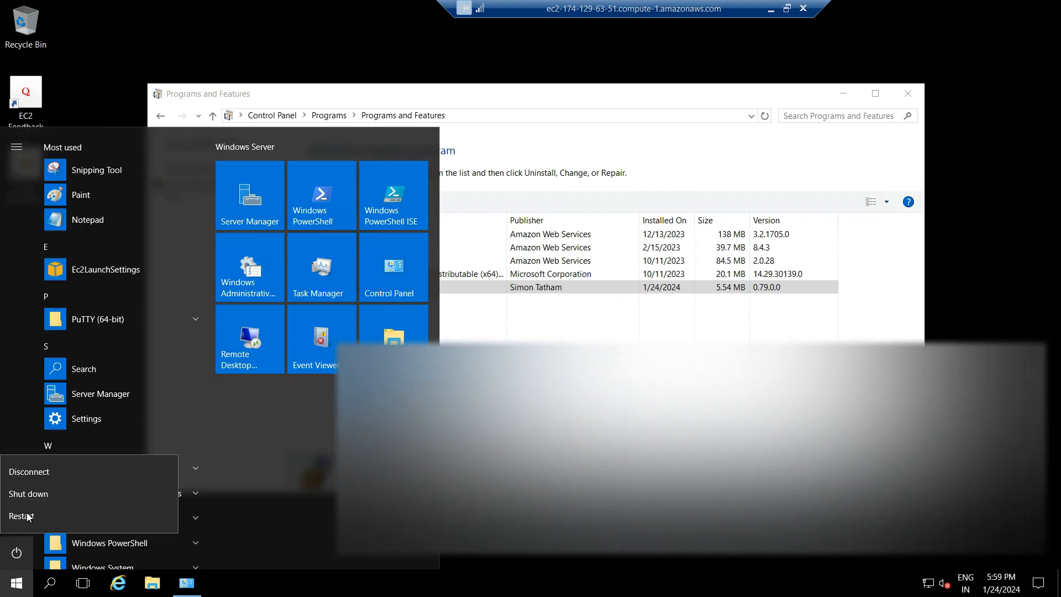
left_click(36, 497)
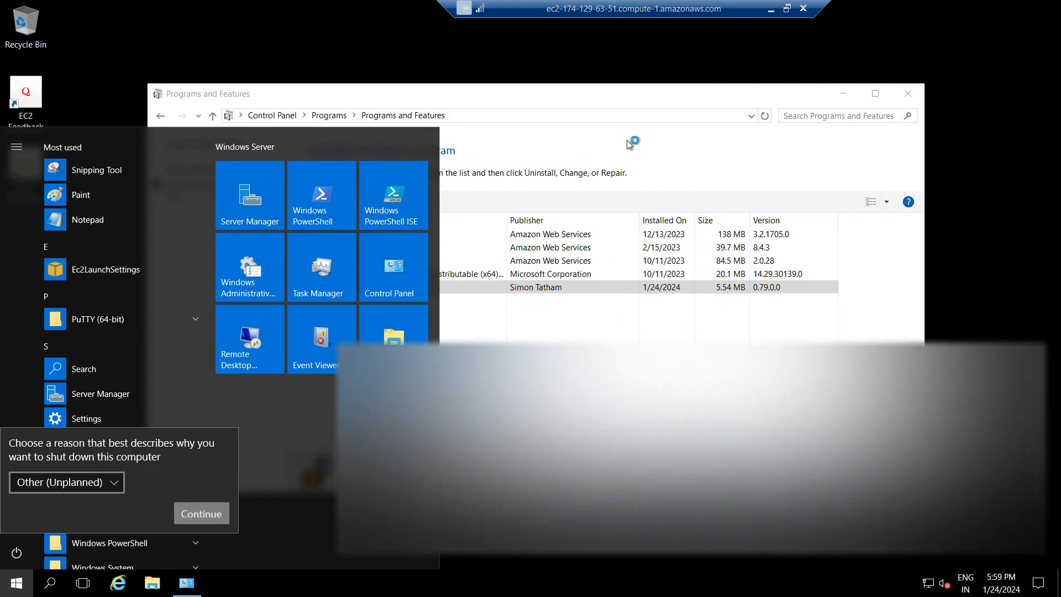
key("Return")
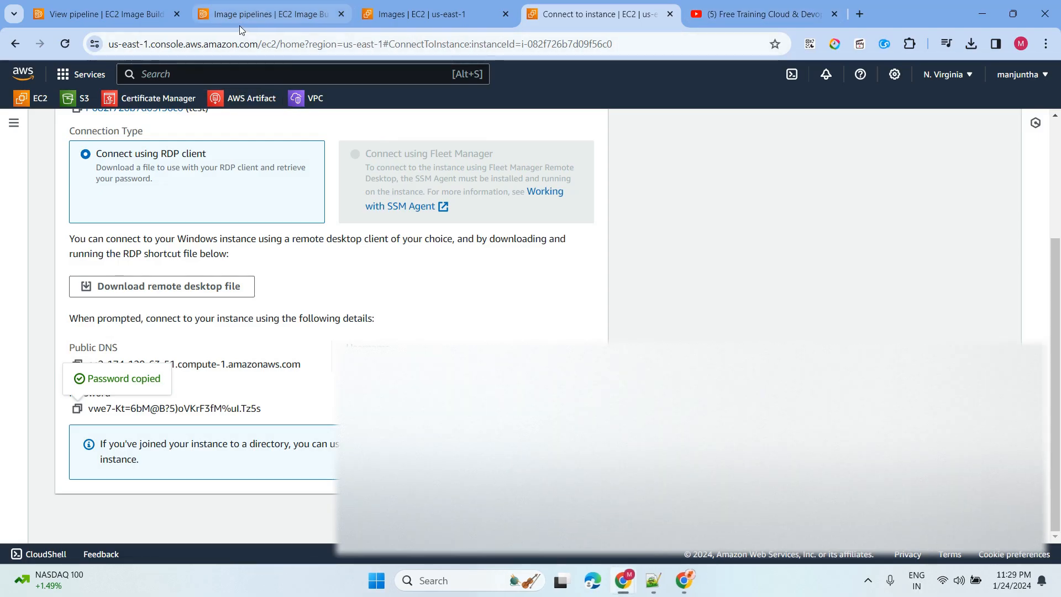
- Select the test instance in EC2 Instances and confirm Terminate instance
left_click(420, 14)
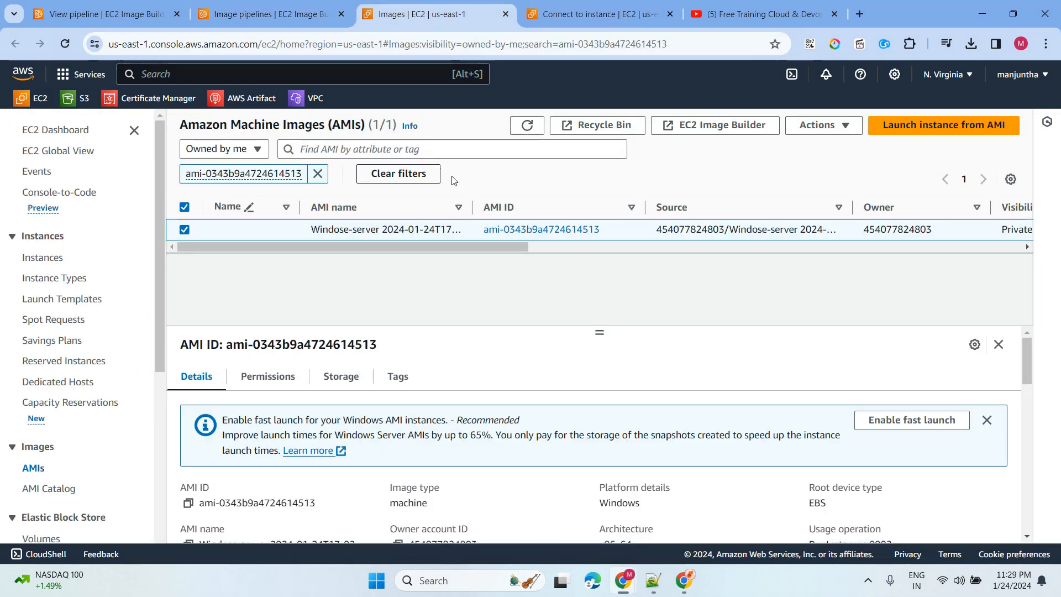
left_click(39, 260)
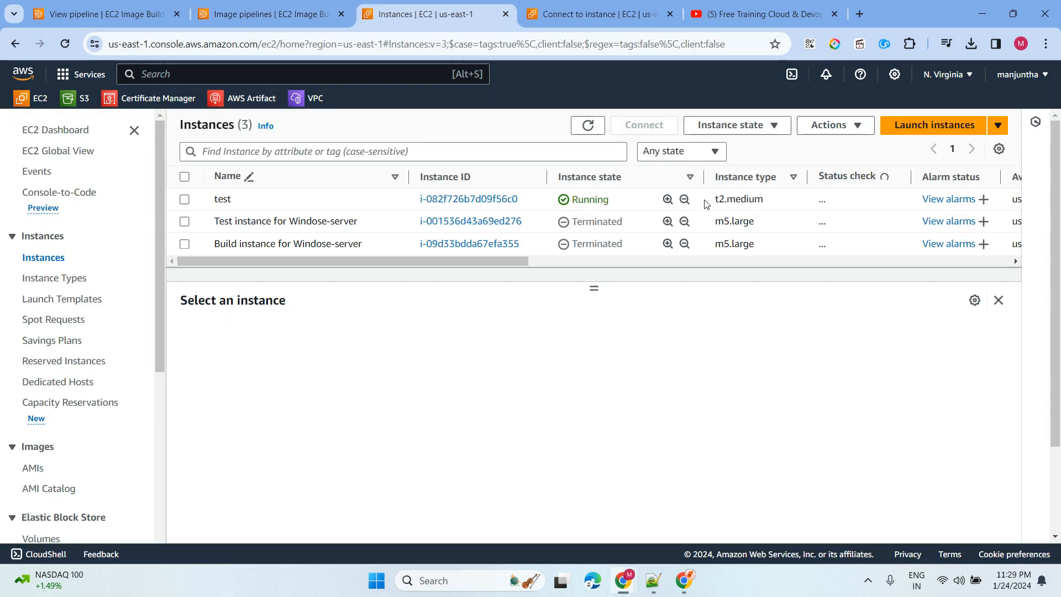
left_click(184, 200)
left_click(755, 131)
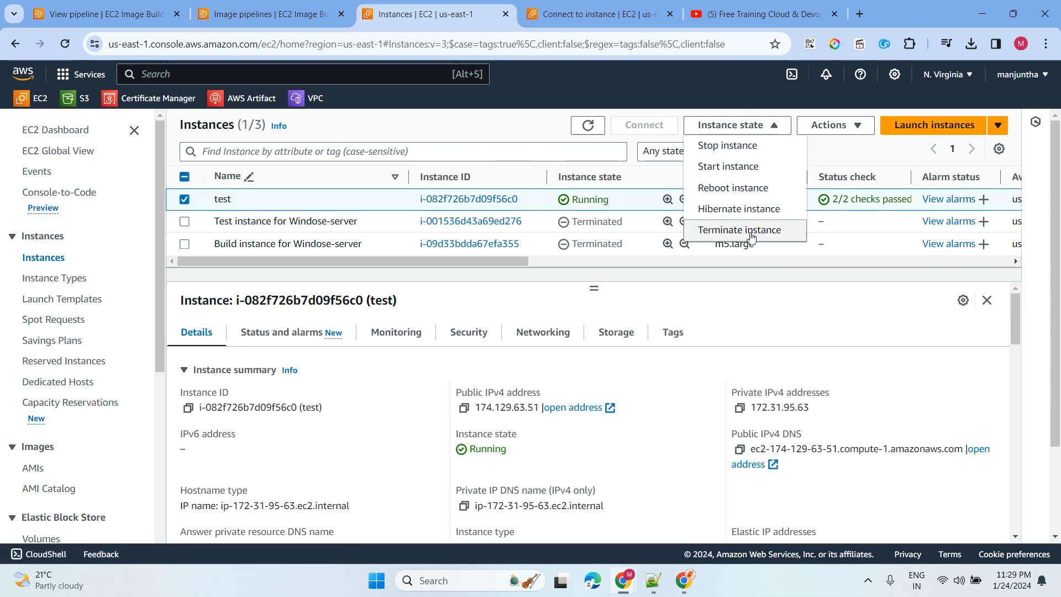
left_click(777, 237)
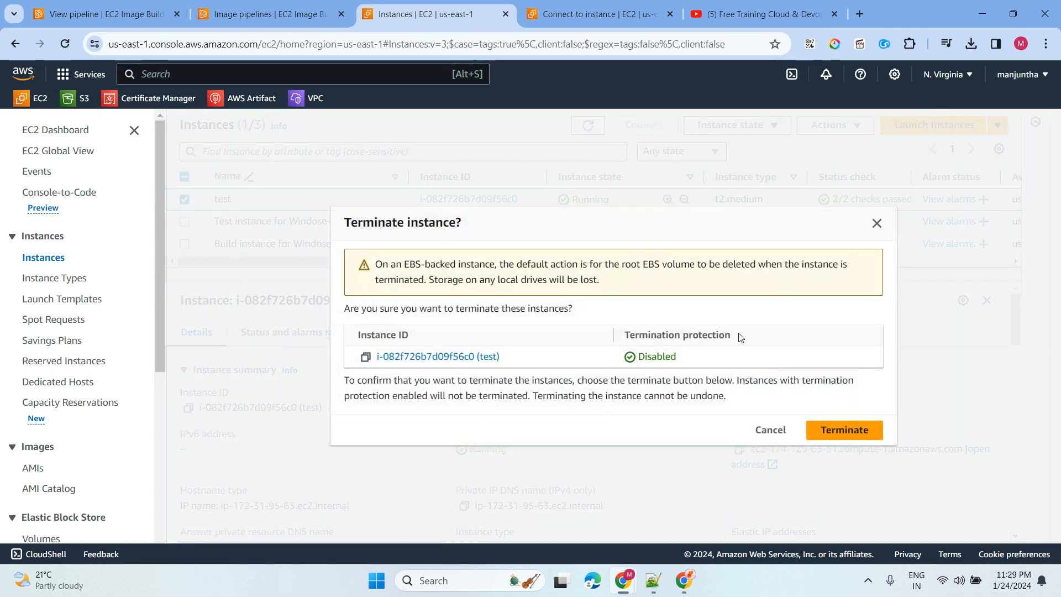
left_click(846, 432)
double_click(644, 149)
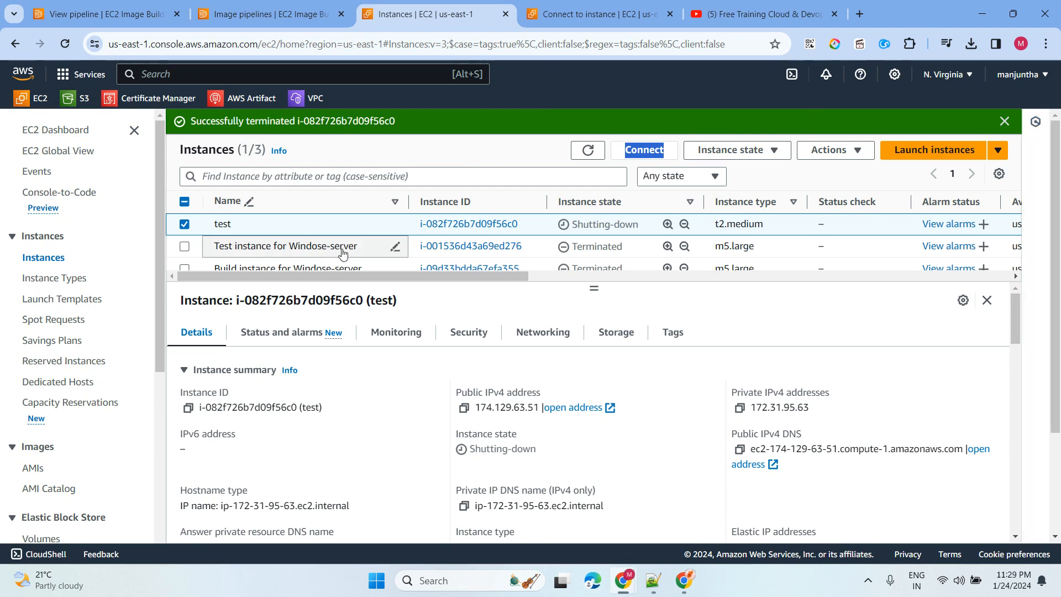
- Switch to YouTube and highlight the channel title Free Training Cloud & Devops
left_click(743, 16)
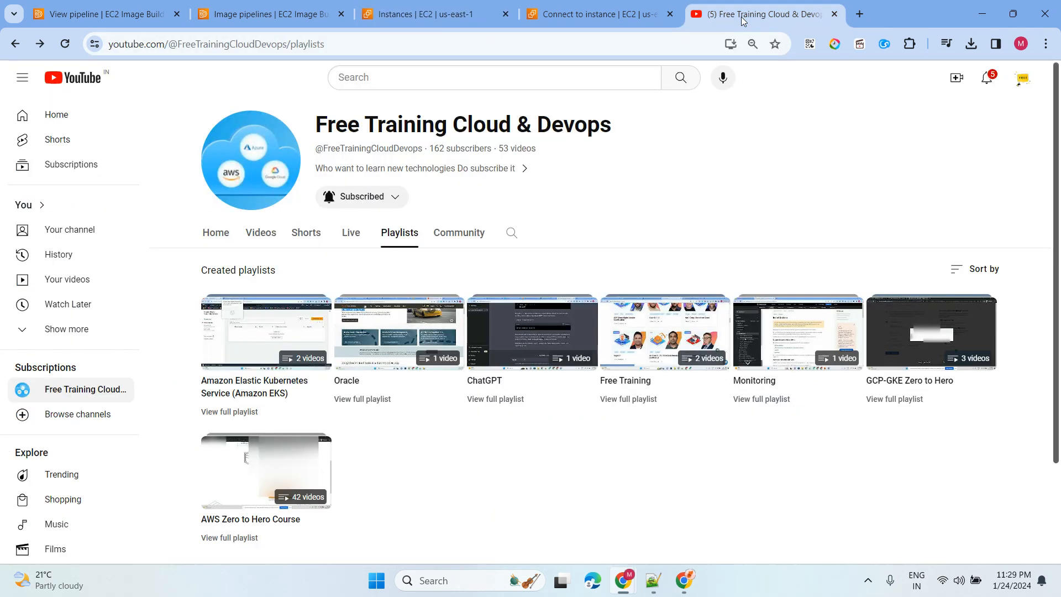
left_click_drag(634, 128, 315, 124)
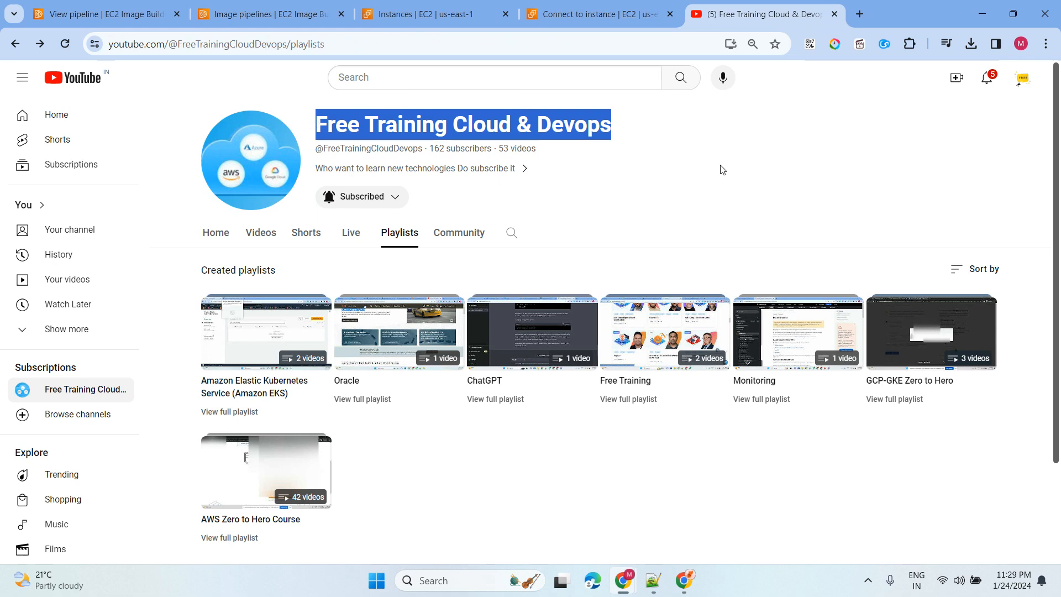